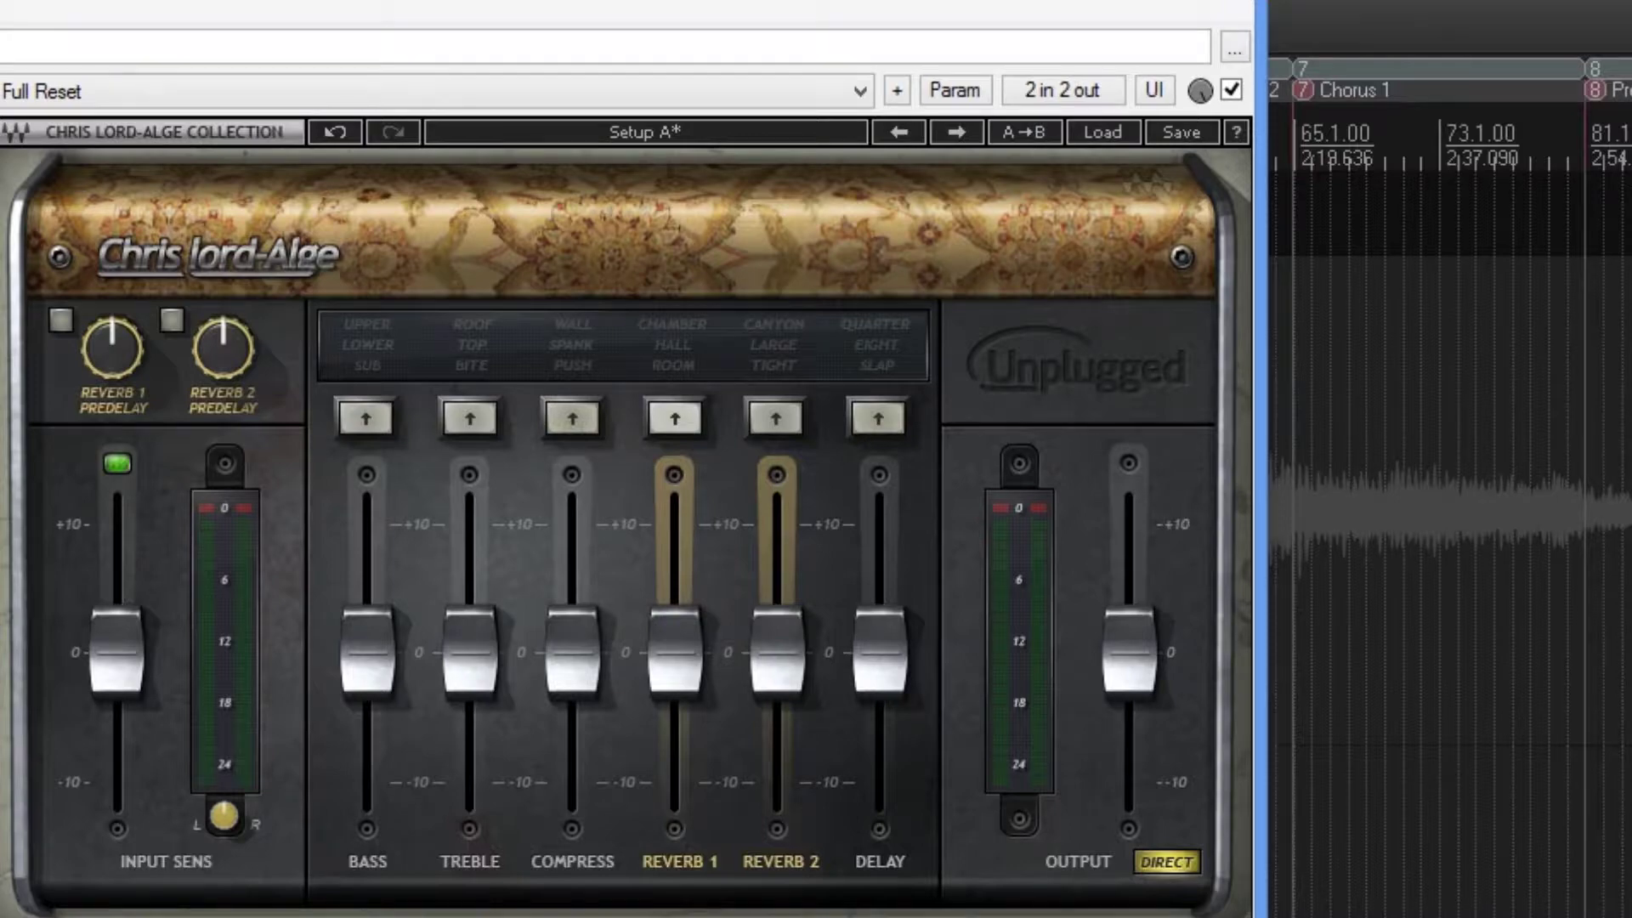
# Step: Show the ACOUSTIC track's FabFilter Pro-Q 3, start playback and compare the sound with the EQ bypassed and enabled
pyautogui.click(85, 98)
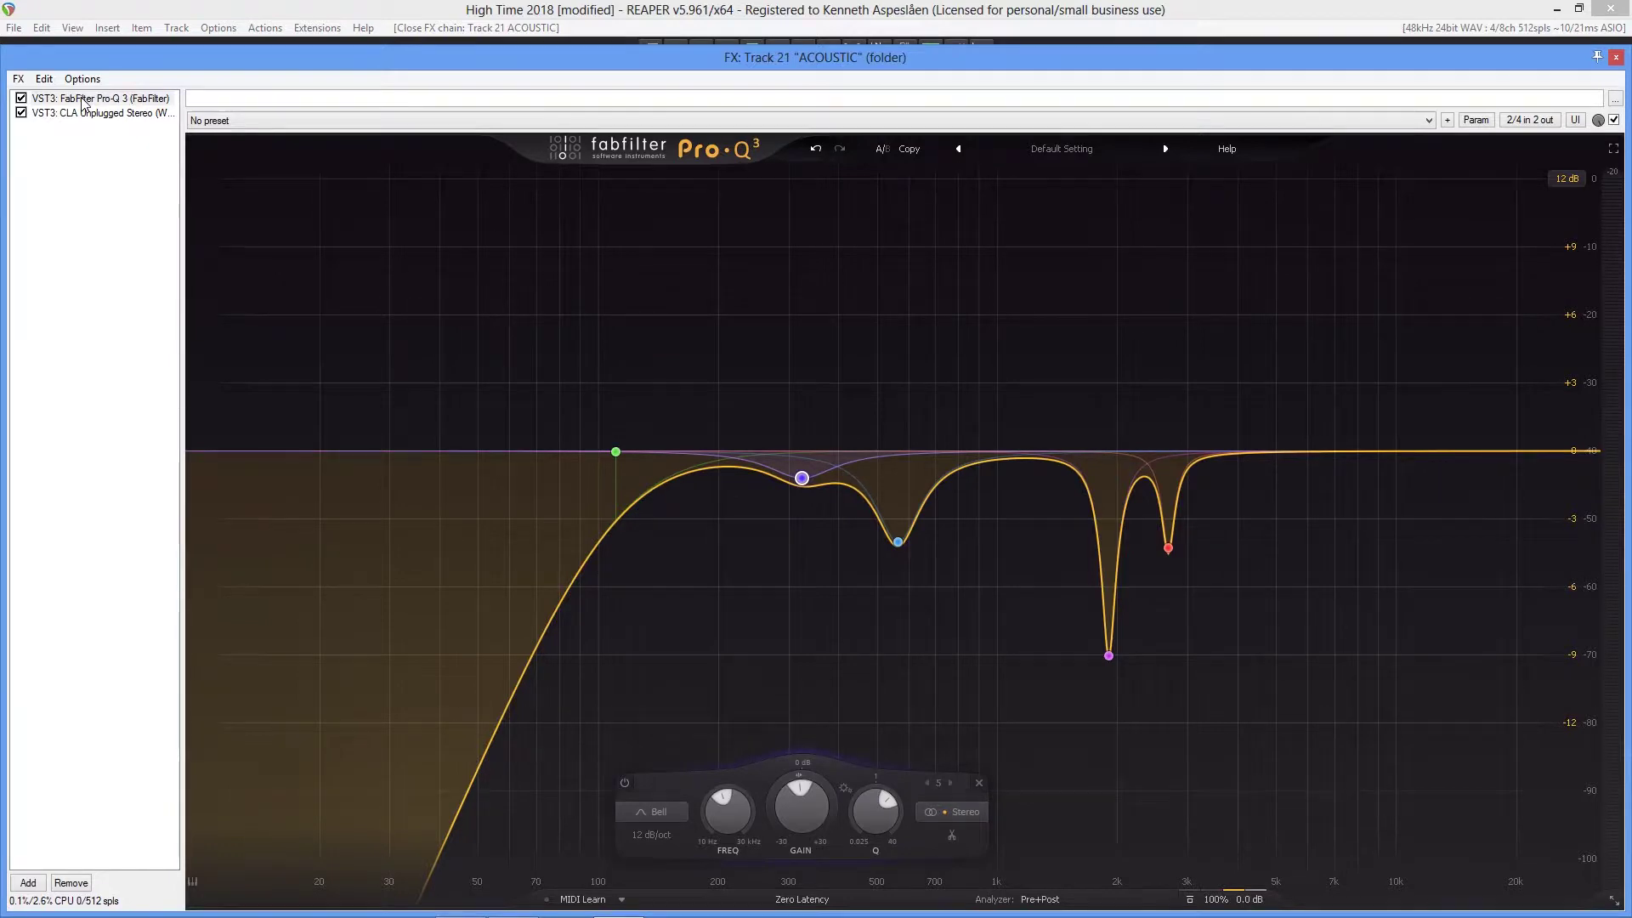
pyautogui.press('space')
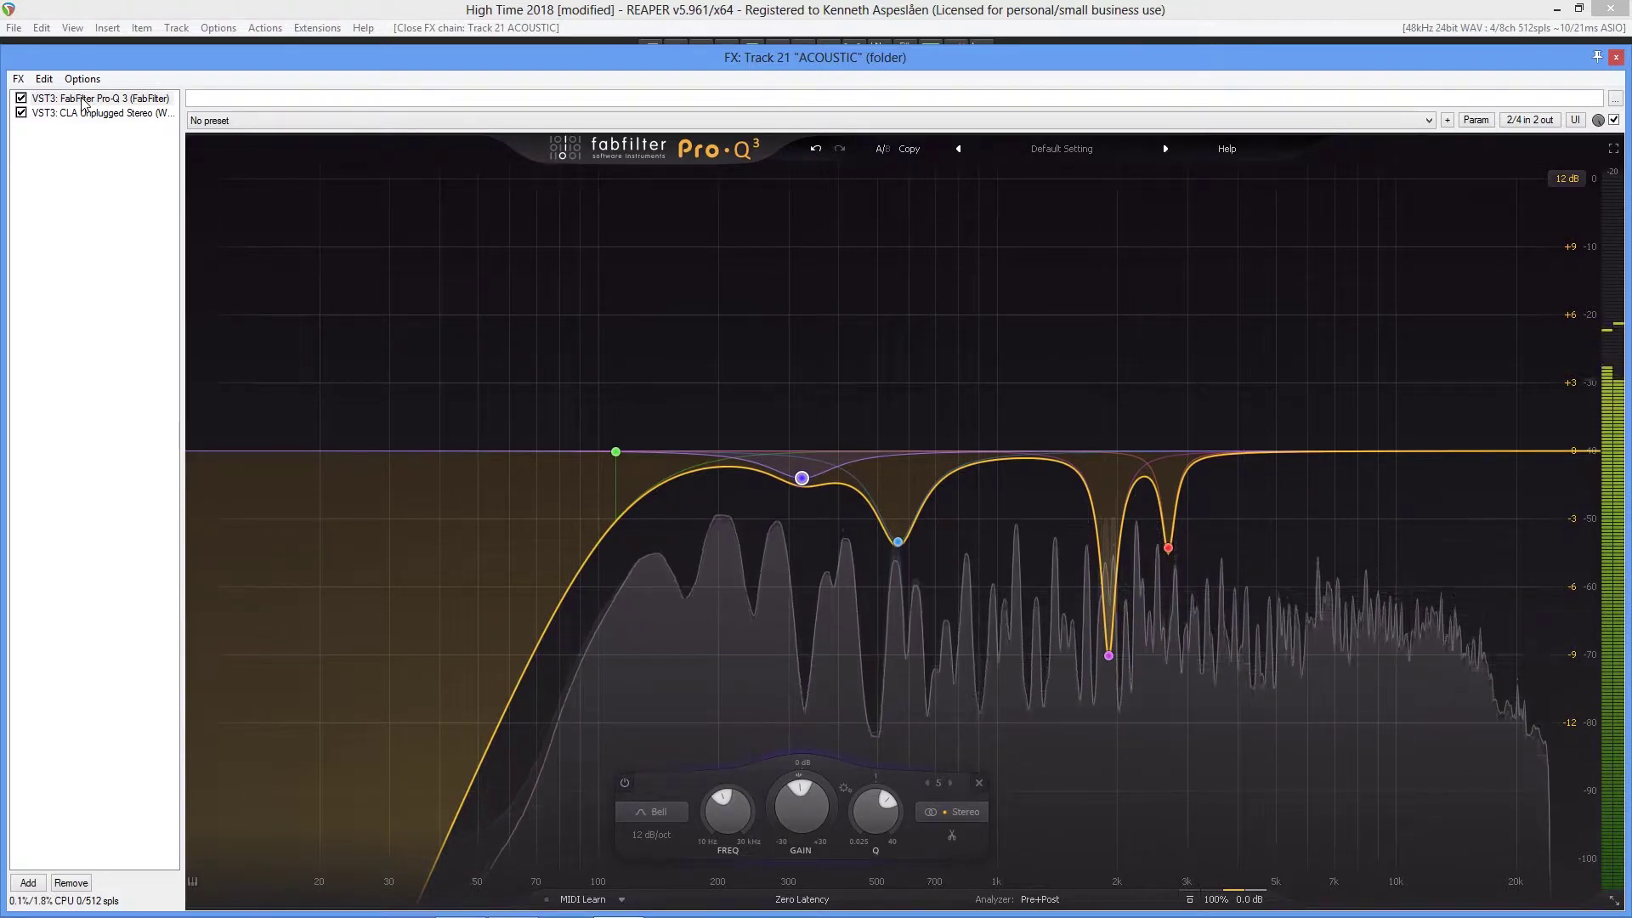
pyautogui.click(1613, 121)
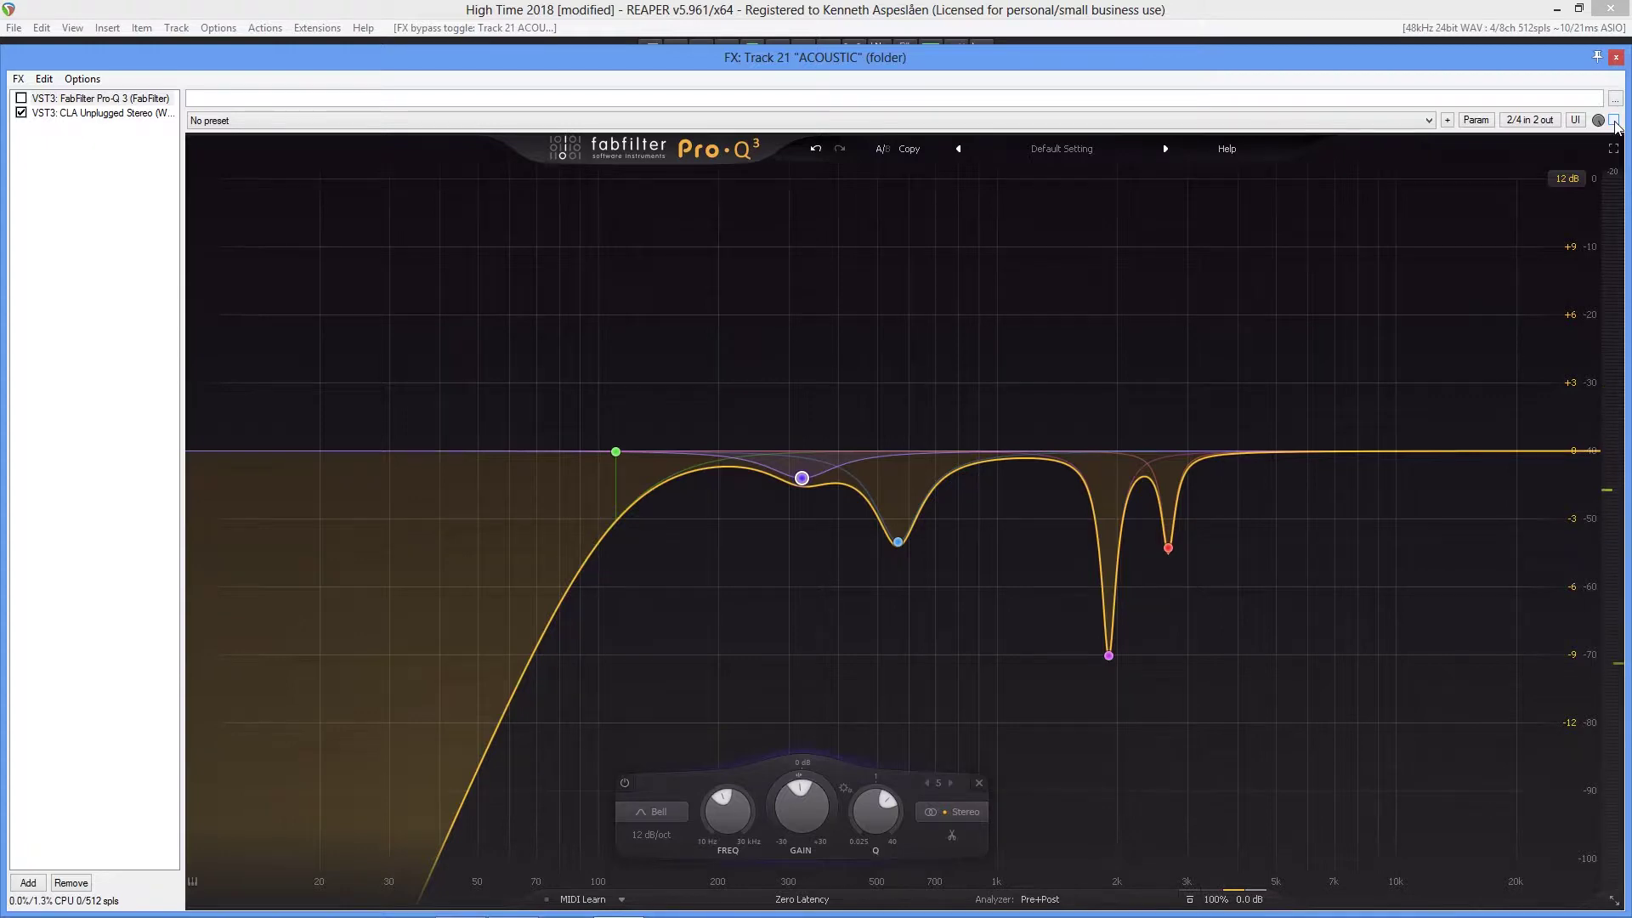
pyautogui.click(1613, 121)
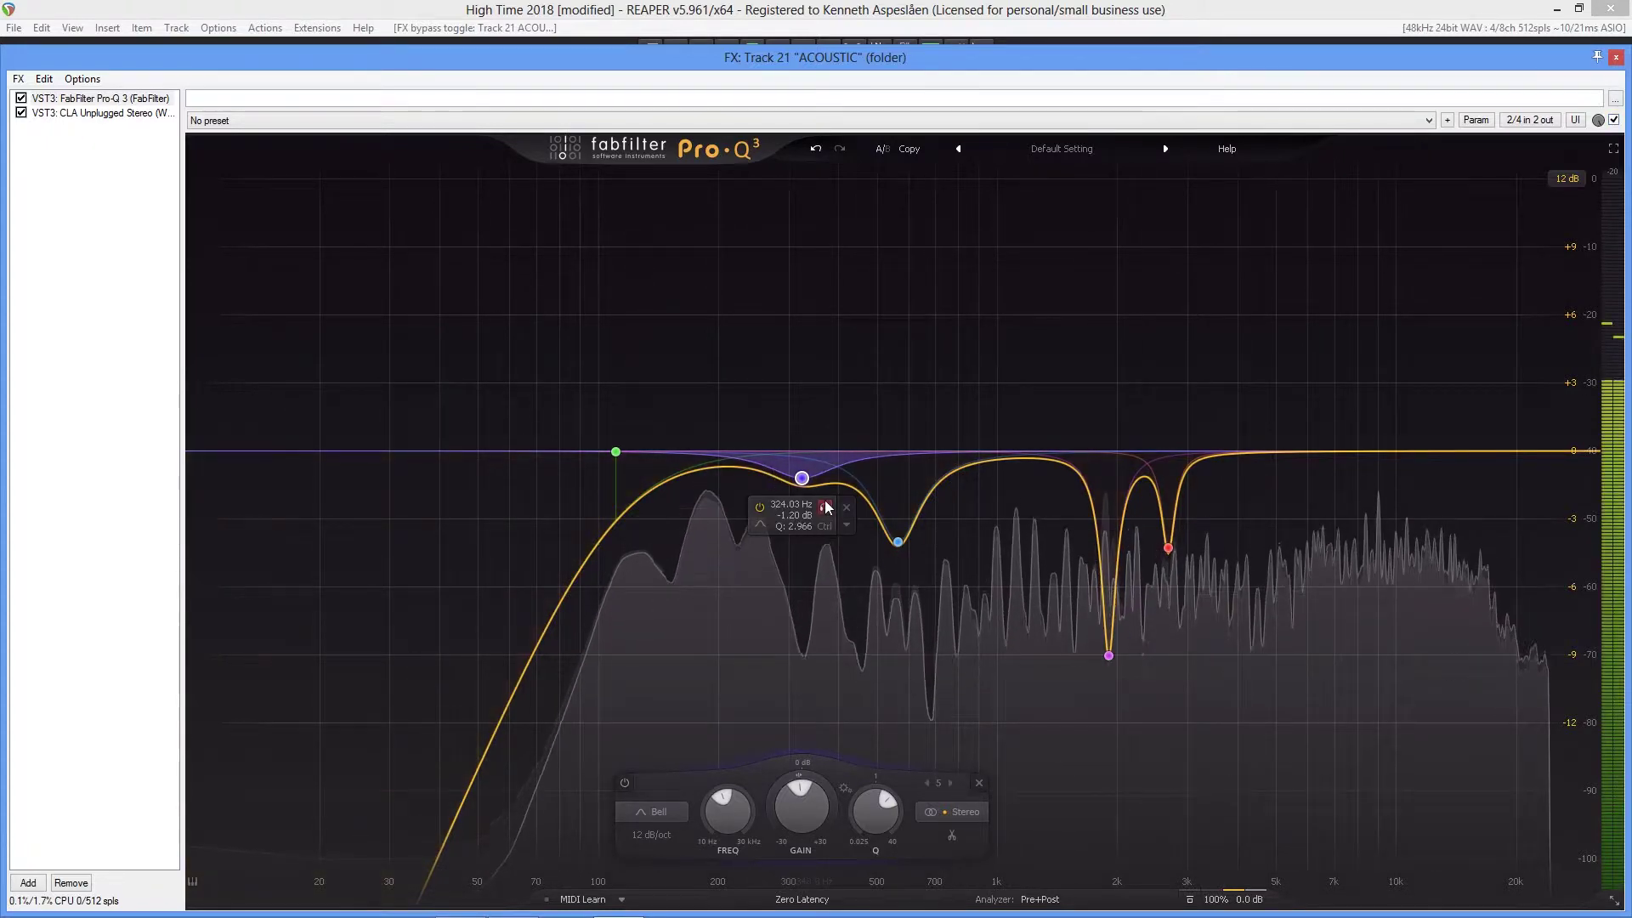
# Step: Solo the EQ cuts near 324 Hz, 564 Hz, 1904 Hz and 2685 Hz one after another to hear each band
pyautogui.click(825, 507)
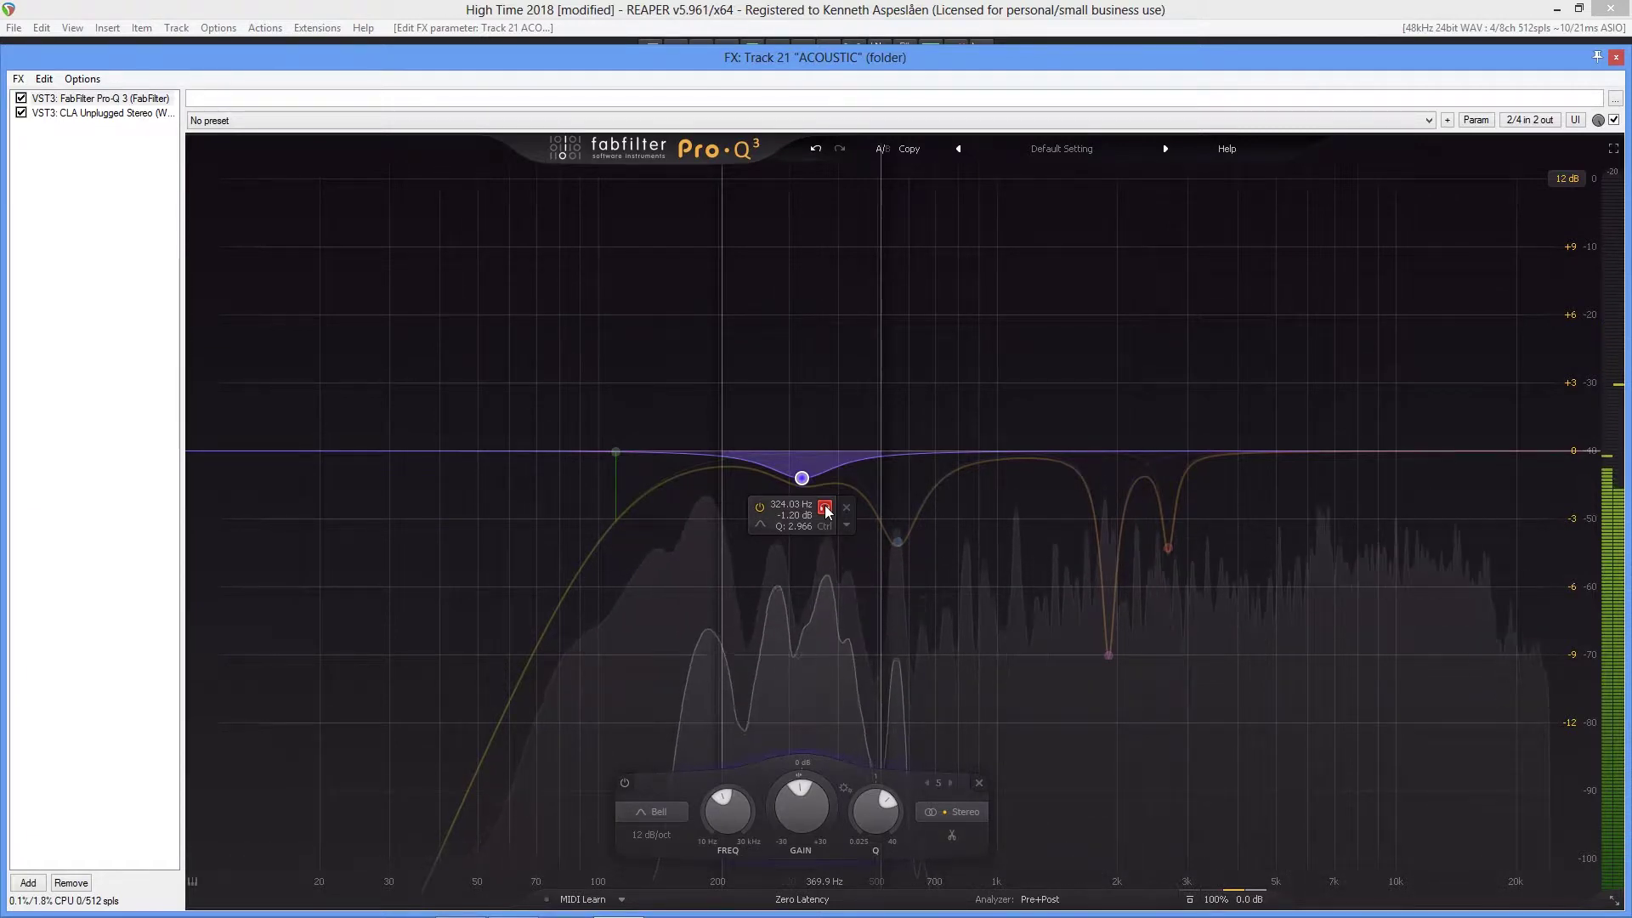
pyautogui.click(825, 508)
pyautogui.moveTo(897, 541)
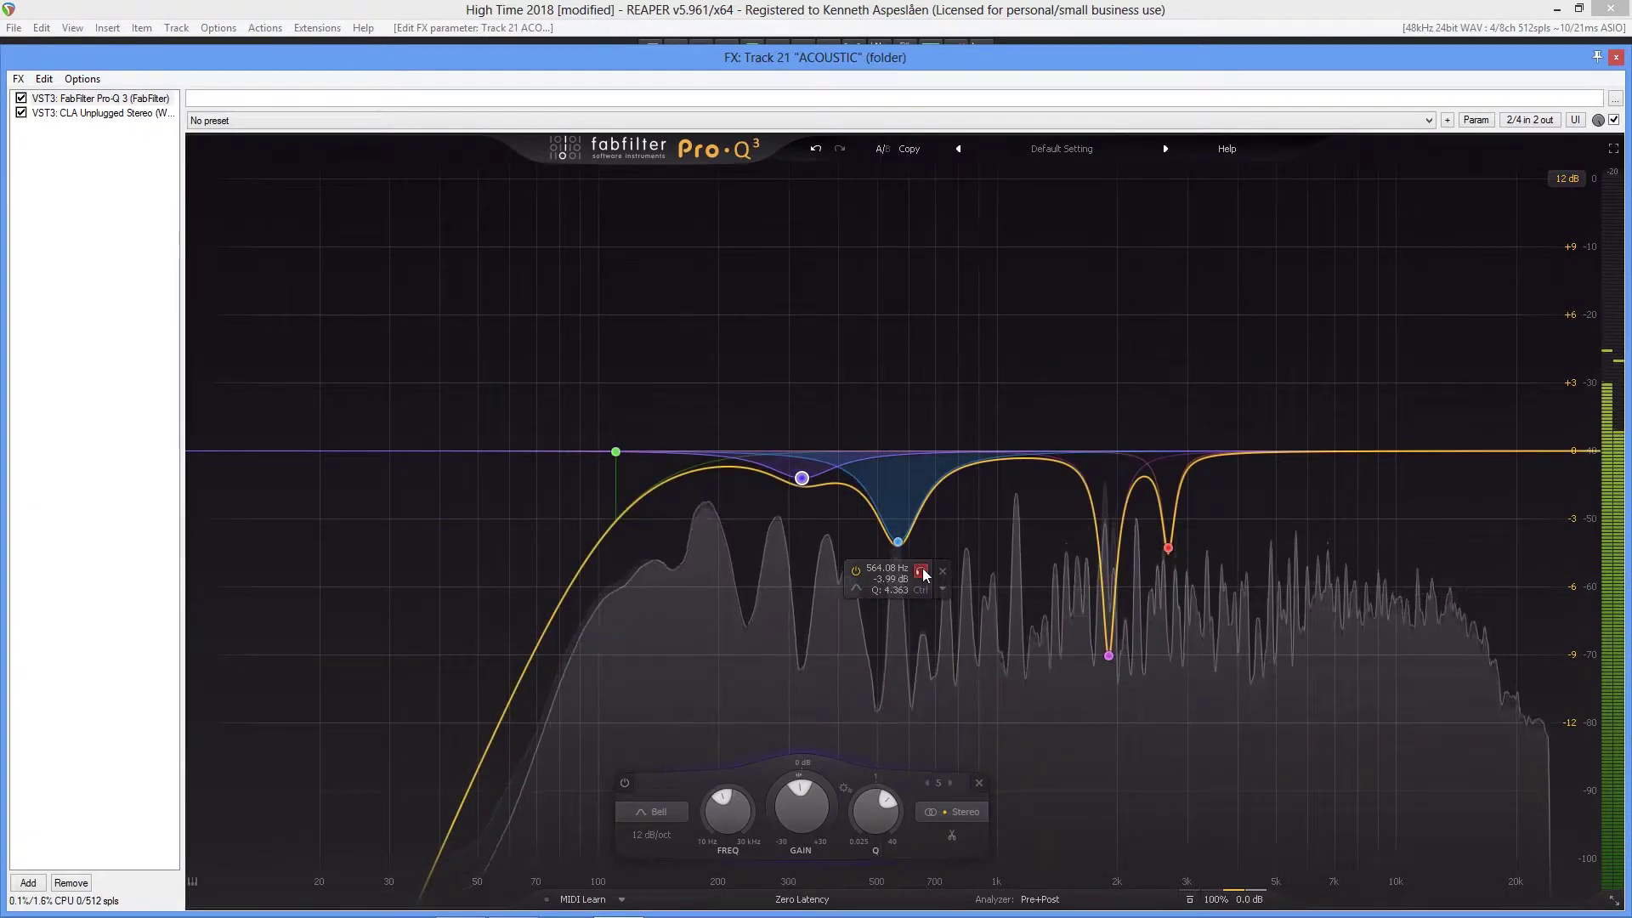
pyautogui.click(923, 572)
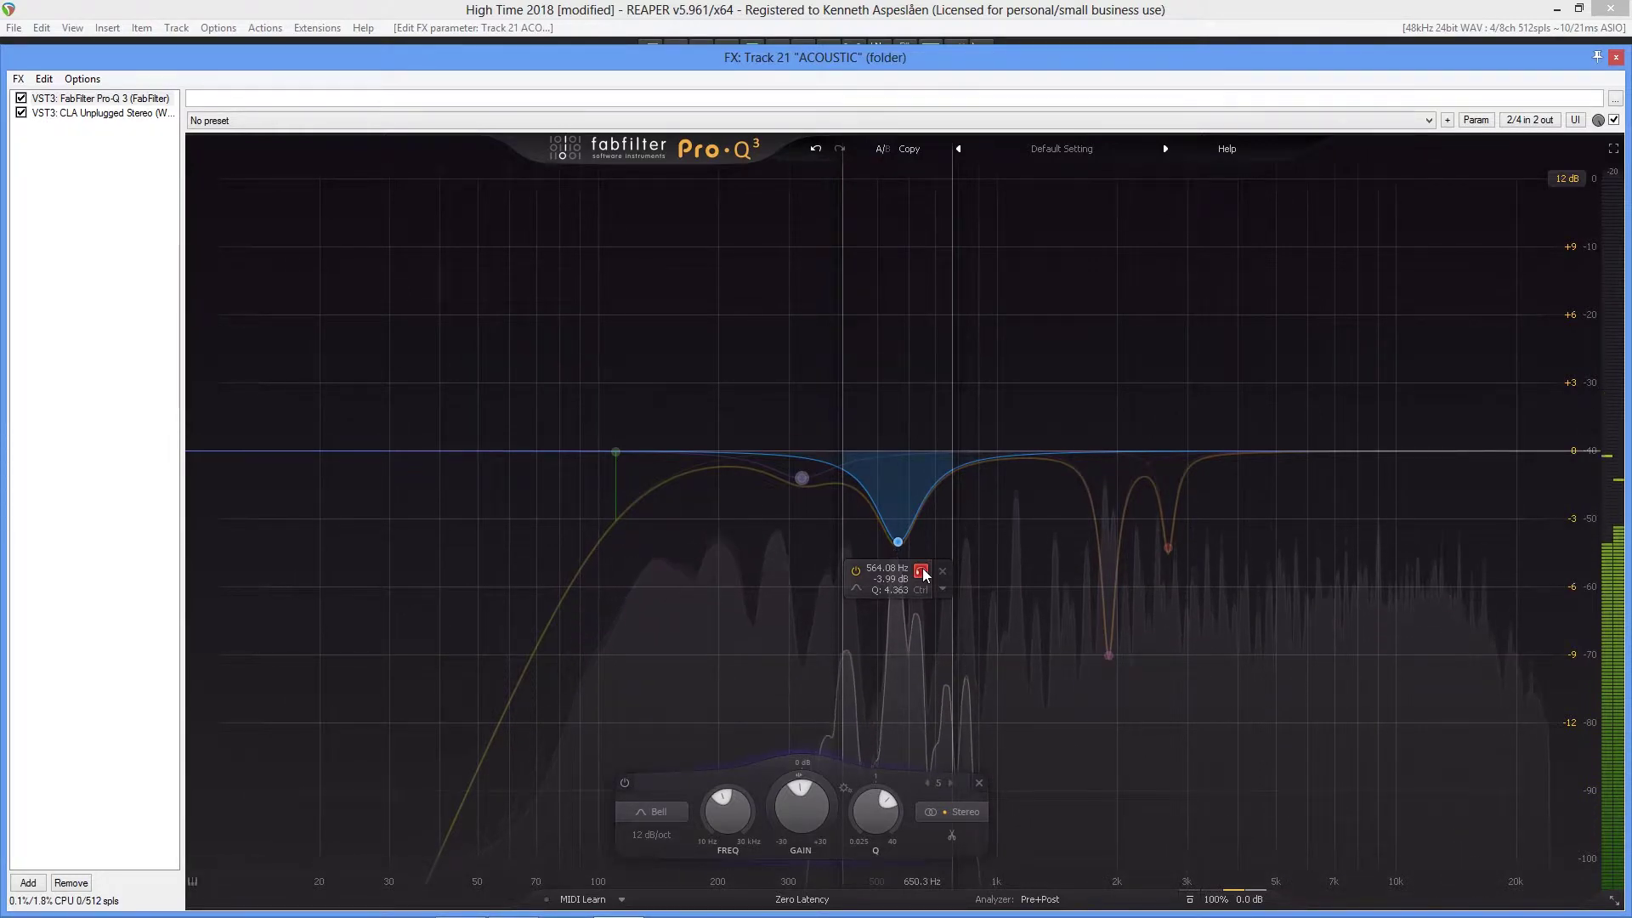
pyautogui.click(923, 572)
pyautogui.moveTo(1109, 656)
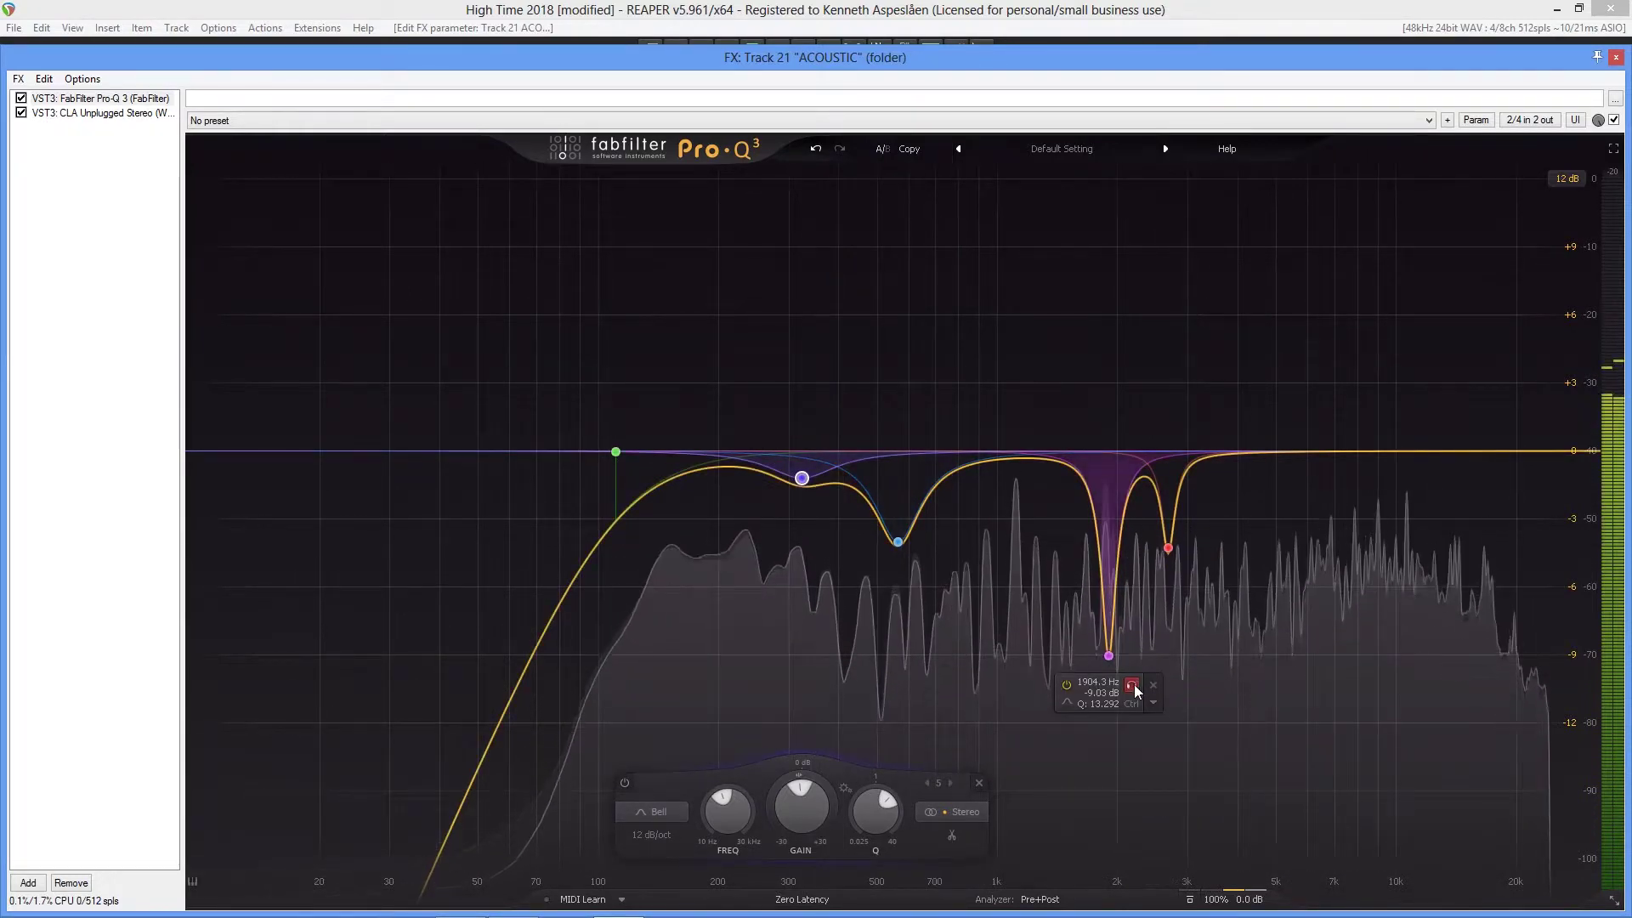
pyautogui.click(1133, 685)
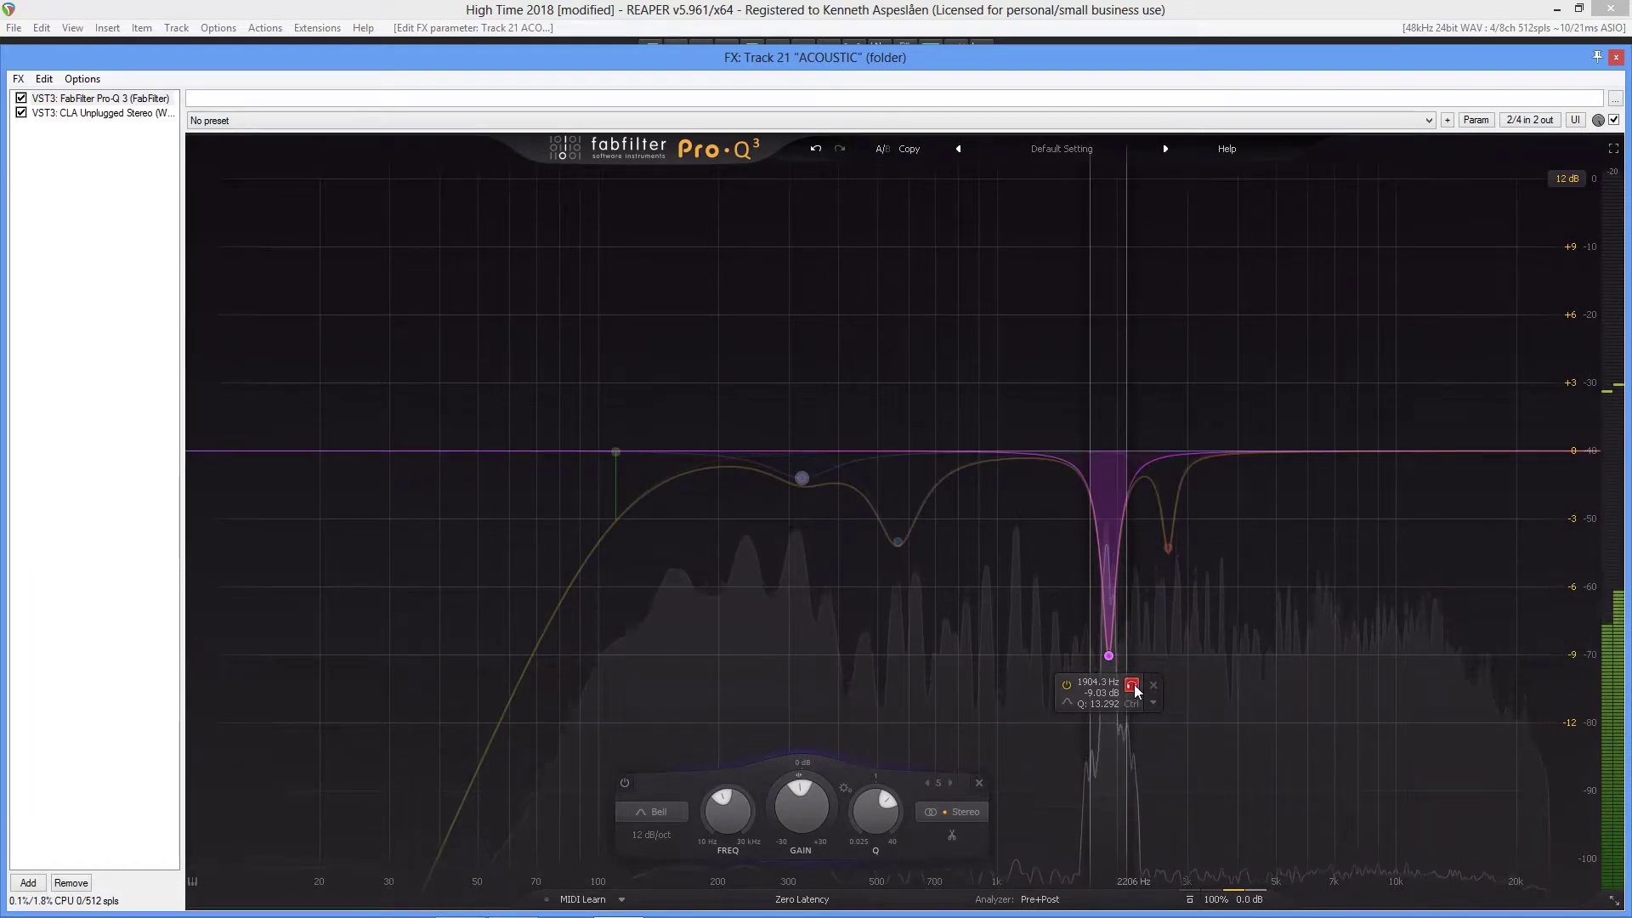
pyautogui.click(1136, 686)
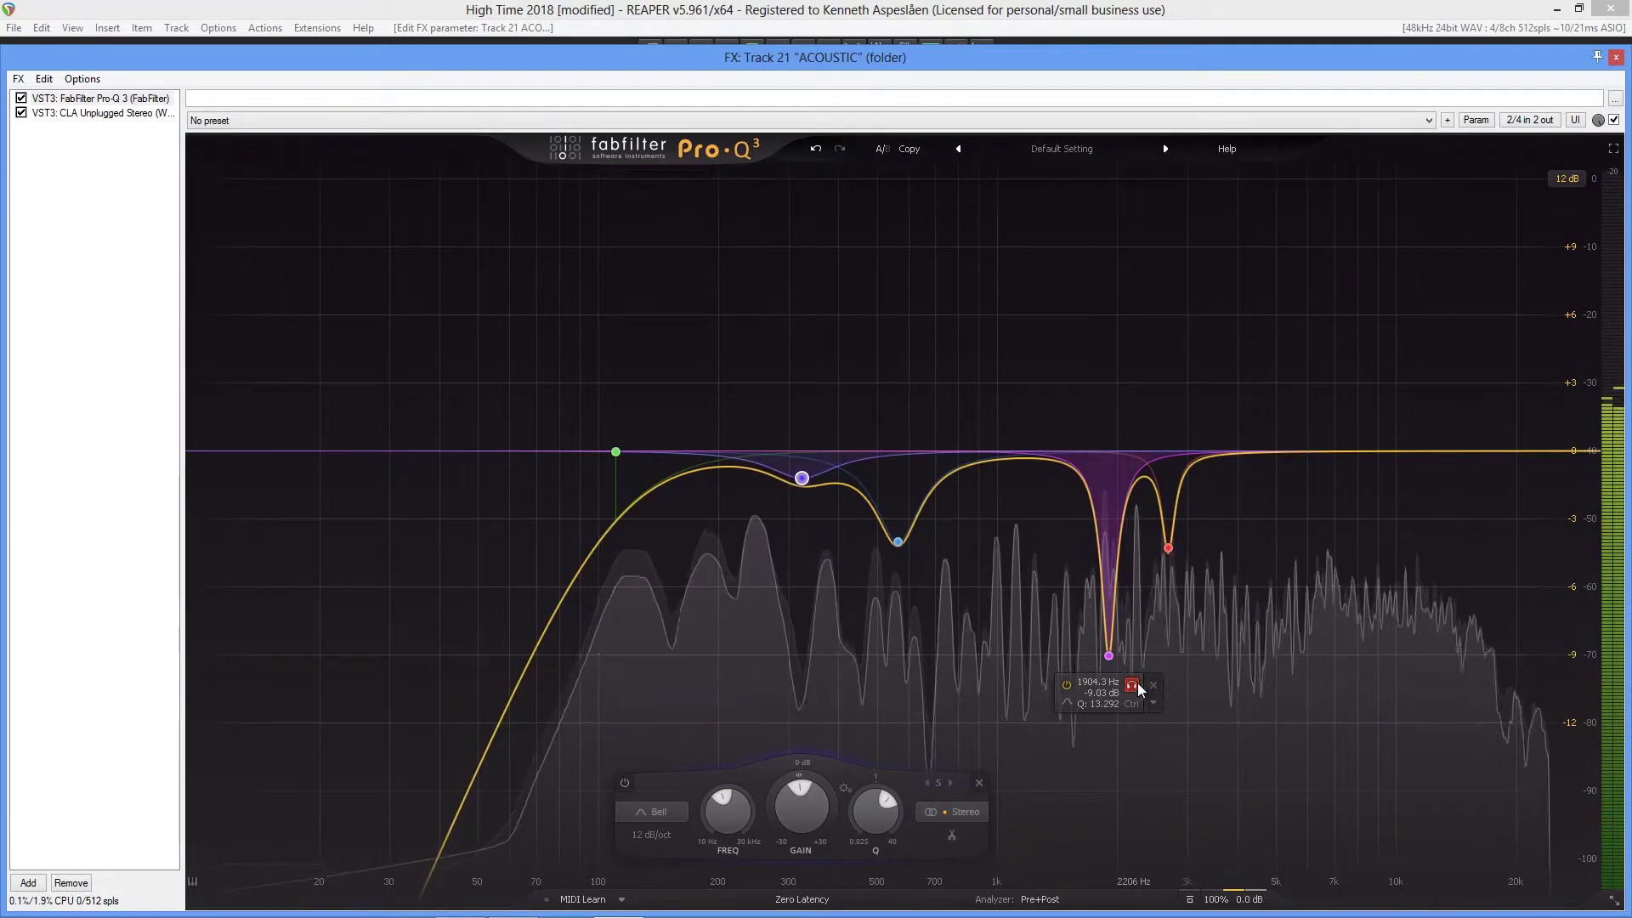
pyautogui.click(1191, 578)
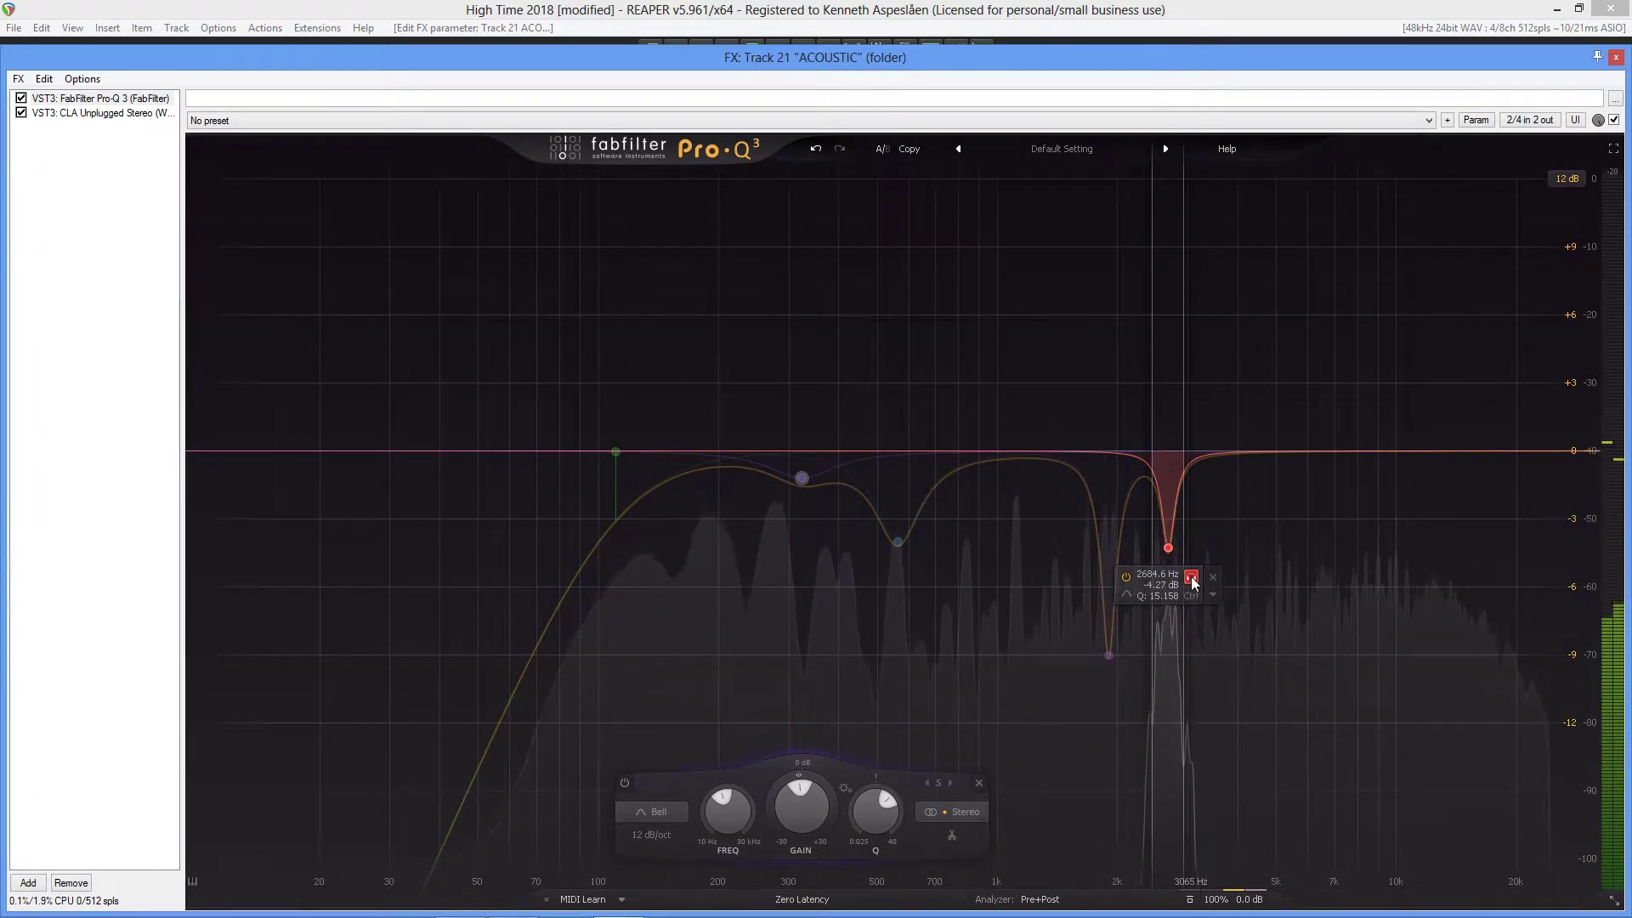
pyautogui.click(1190, 578)
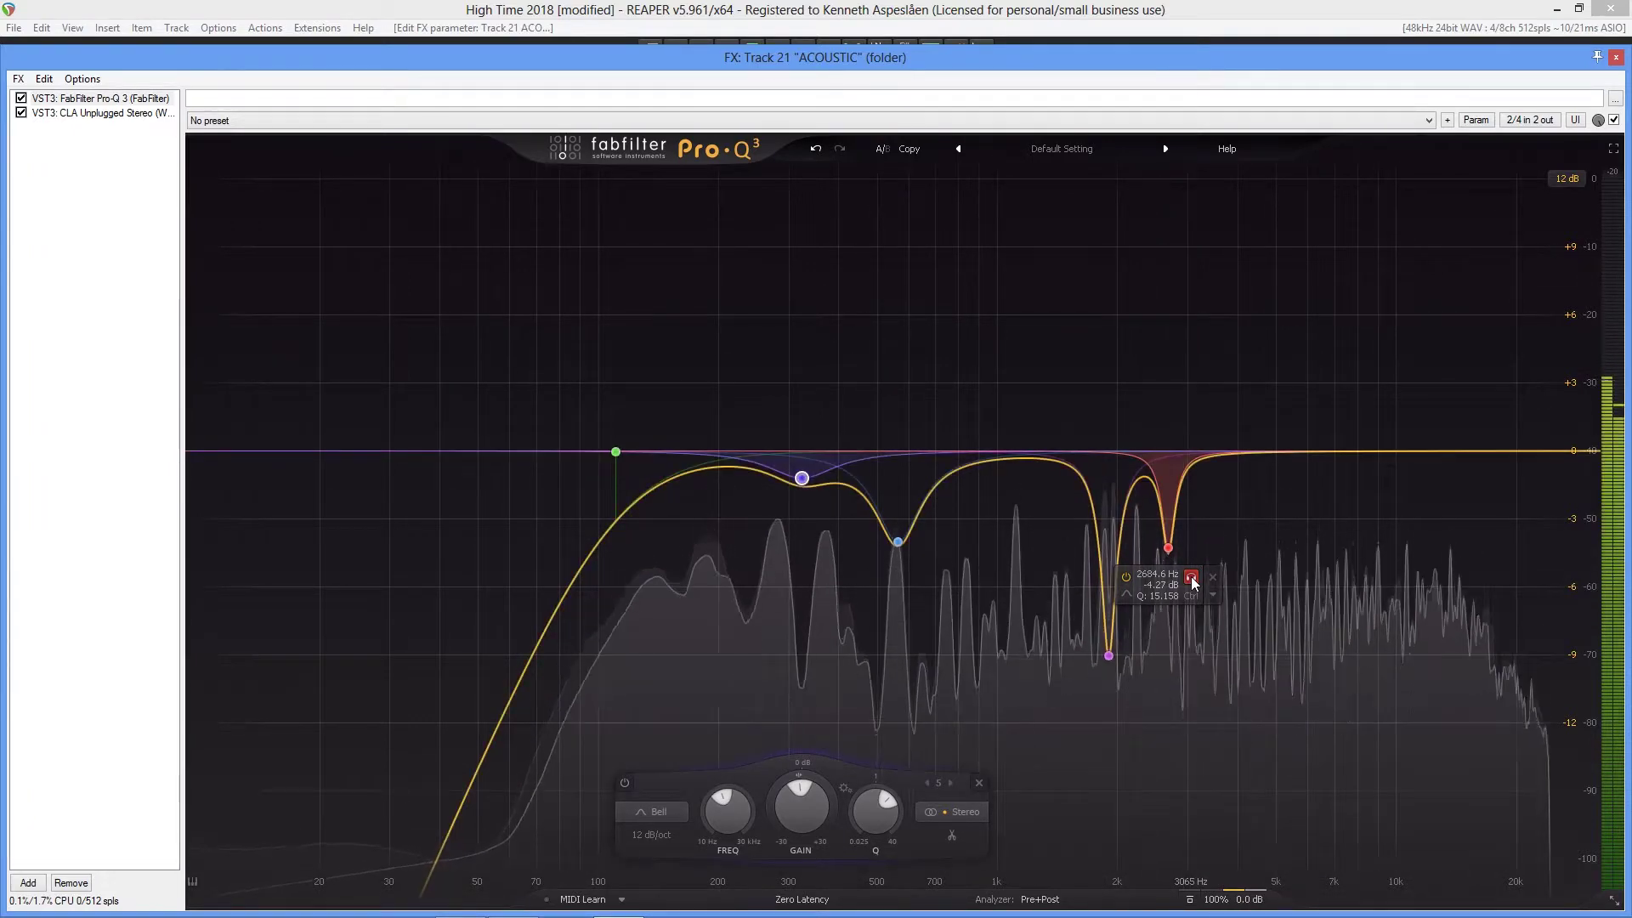
# Step: Open CLA Unplugged on the ACOUSTIC track, audition its bass modes and keep Lower with the Bass fader at 1.0
pyautogui.click(1616, 58)
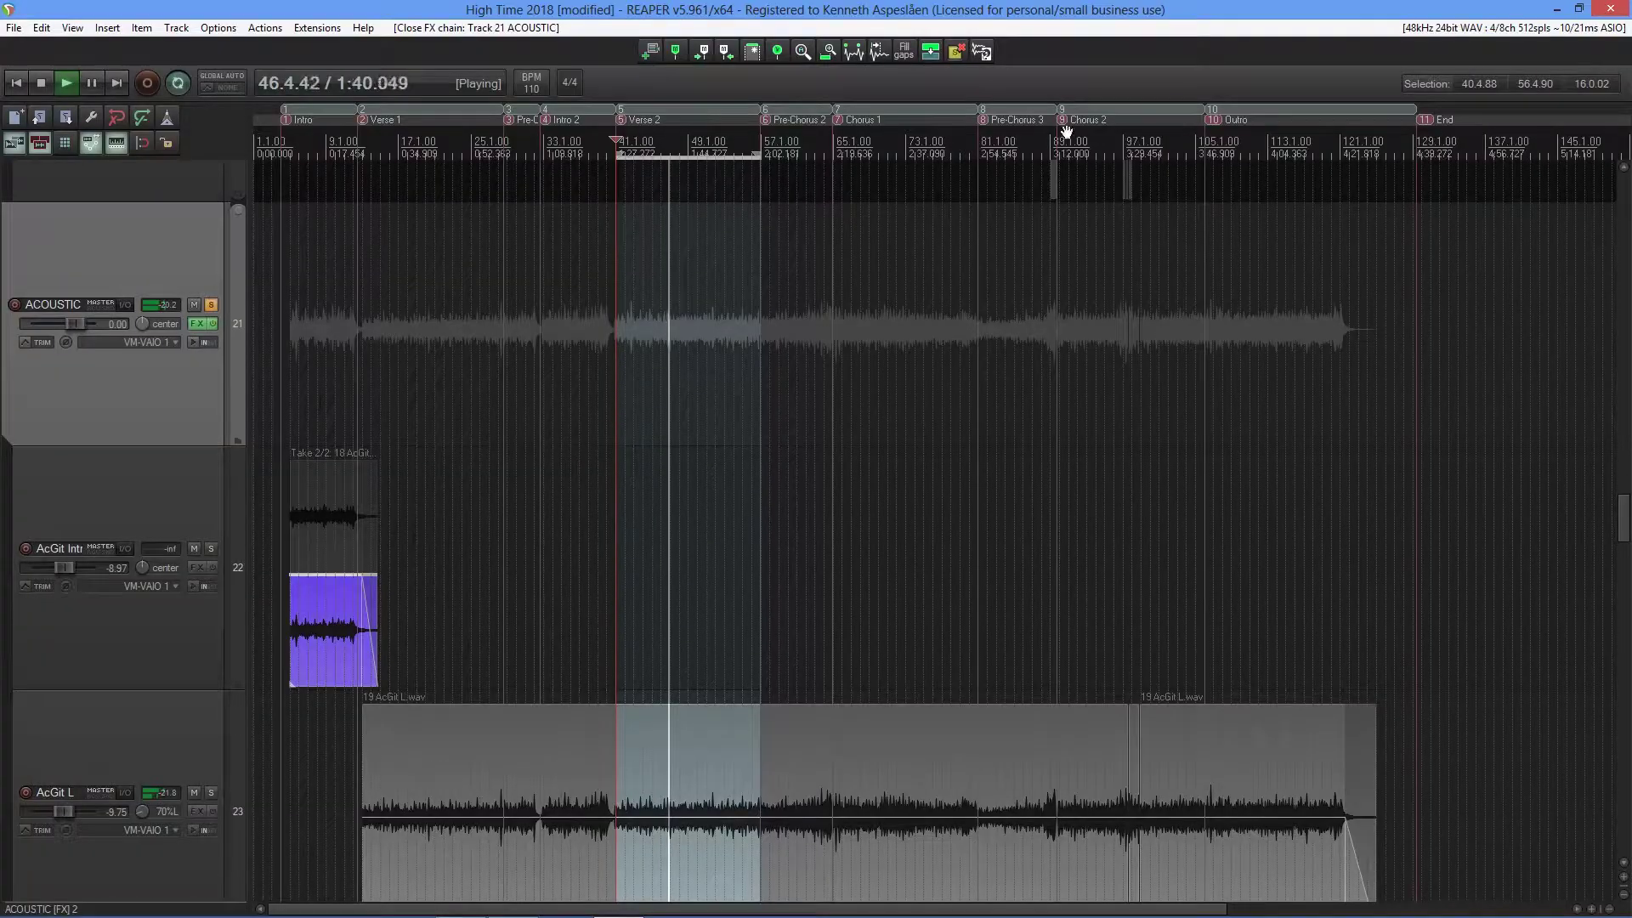
pyautogui.click(194, 325)
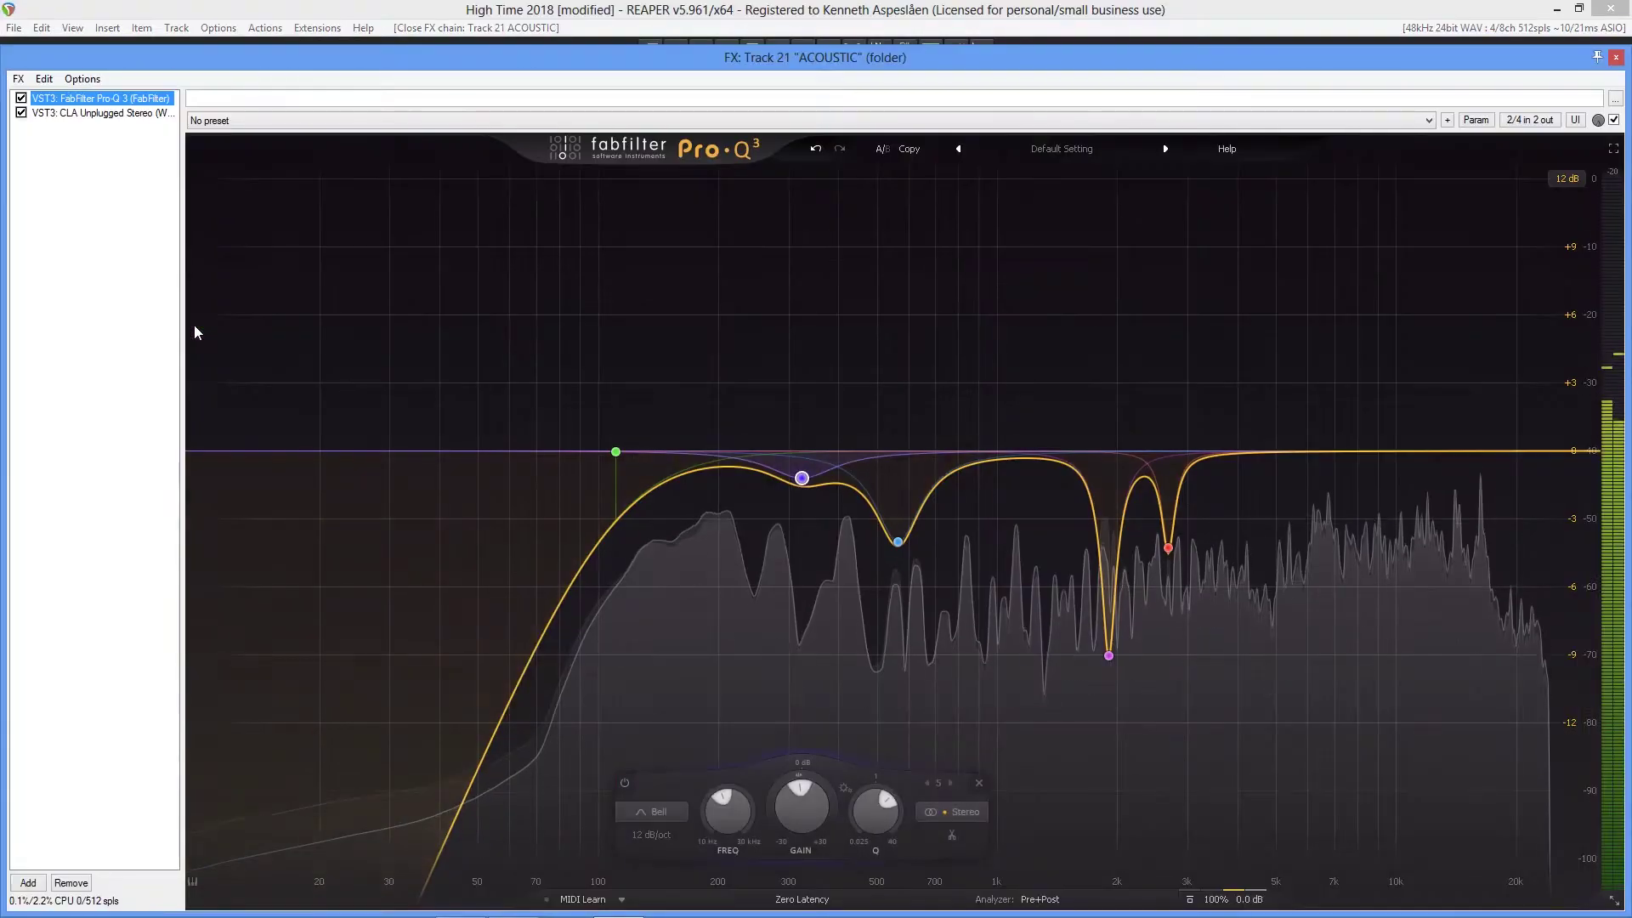
pyautogui.click(71, 112)
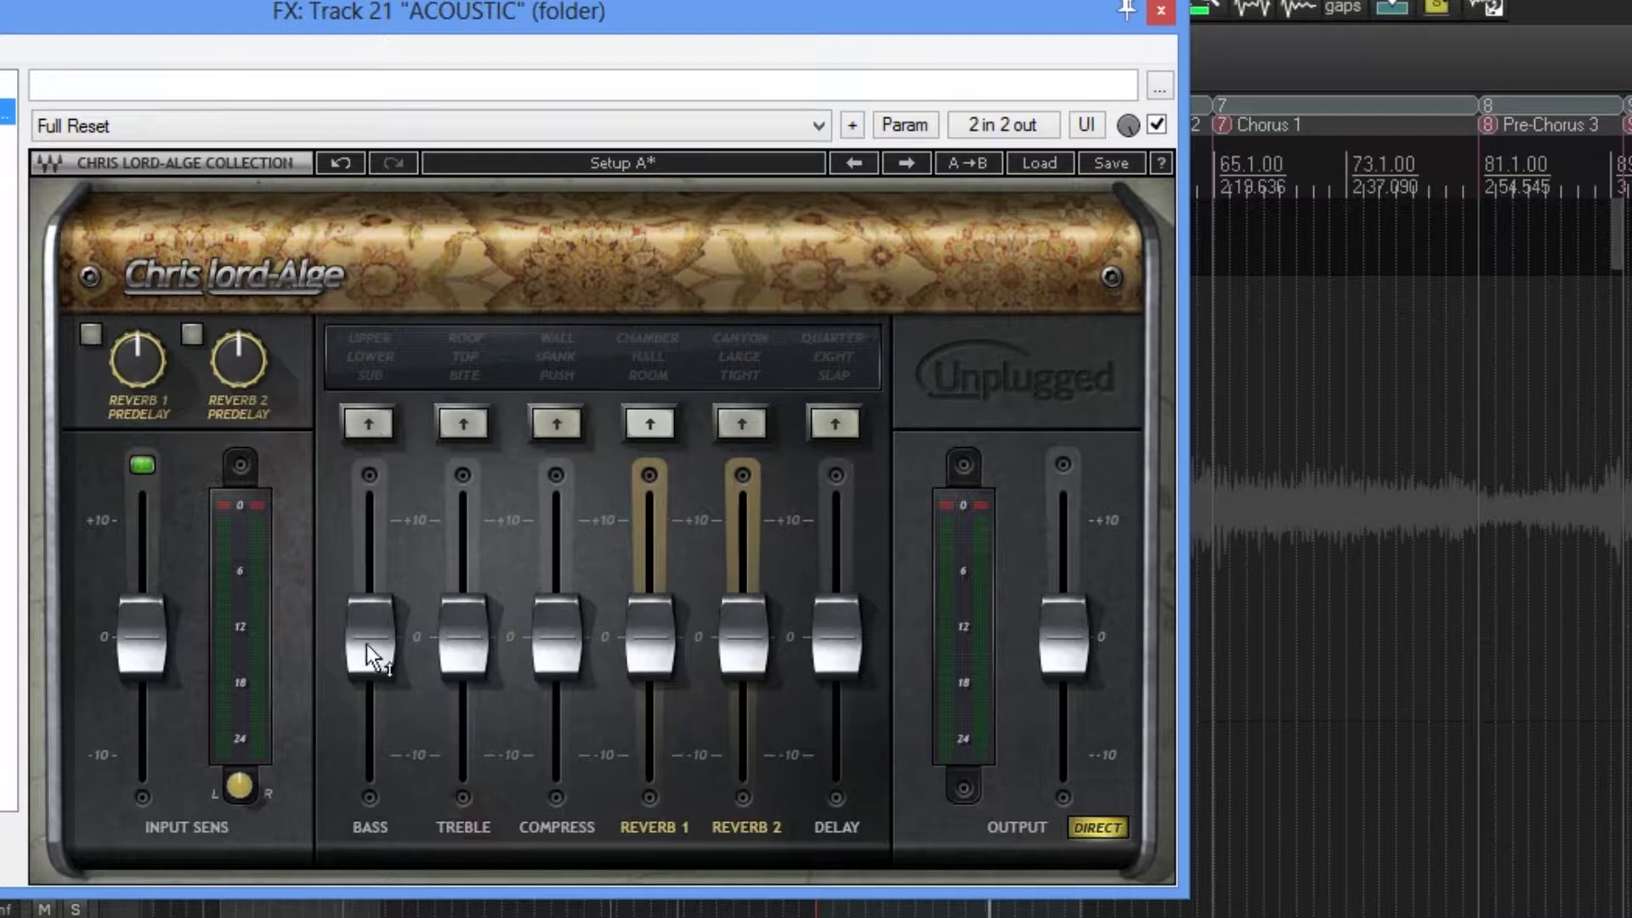
pyautogui.moveTo(365, 644); pyautogui.dragTo(365, 571)
pyautogui.click(366, 424)
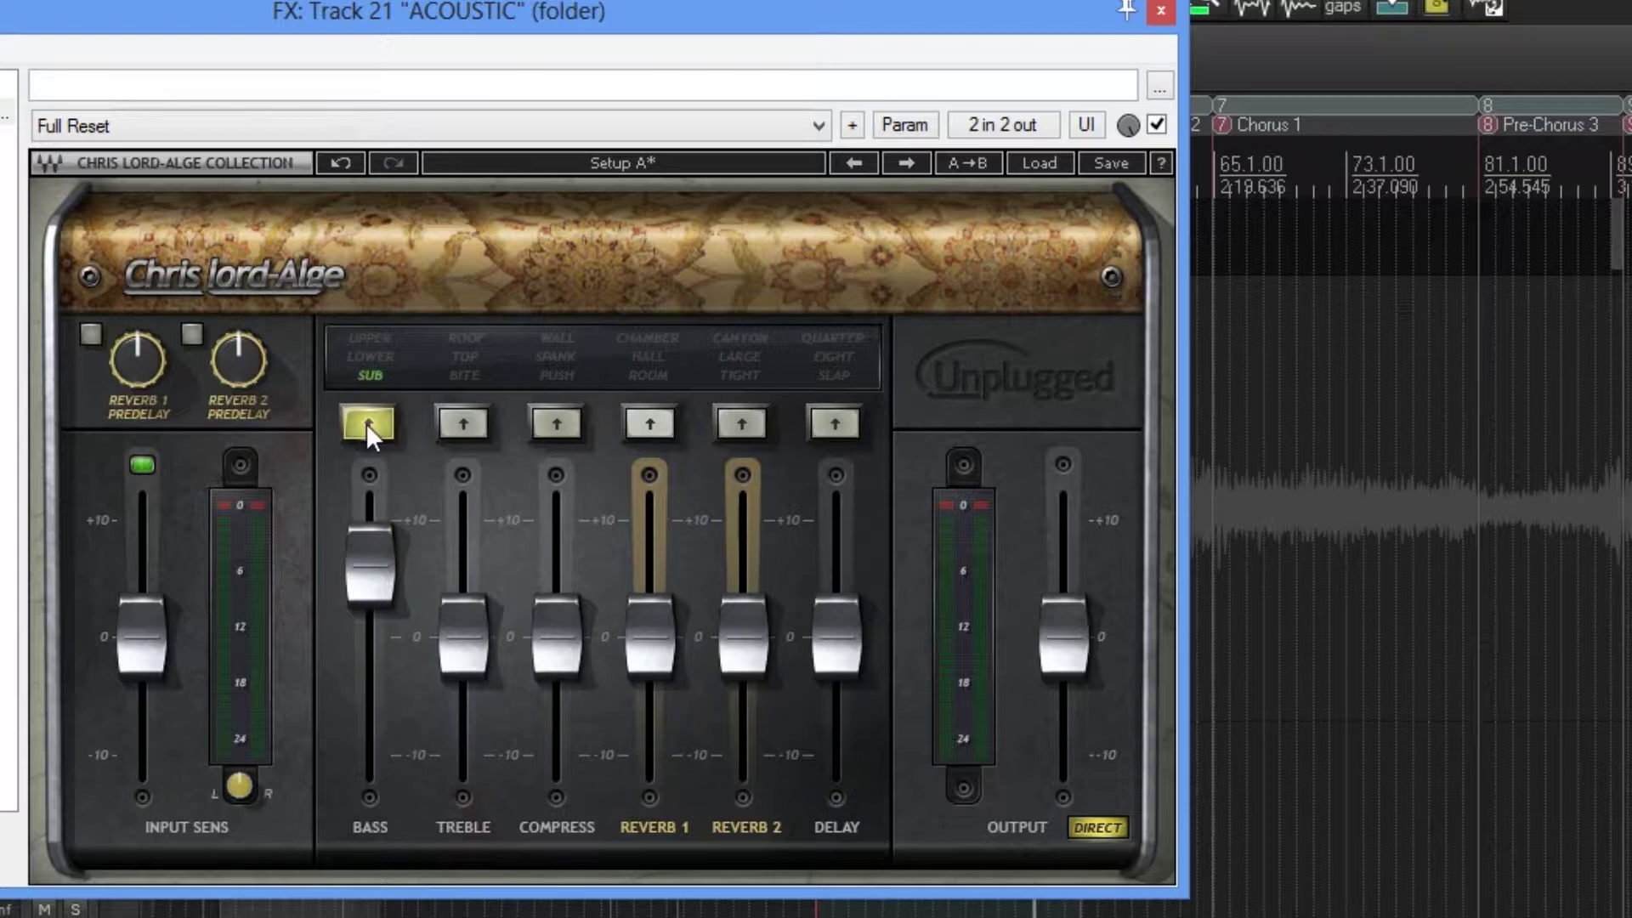
pyautogui.click(366, 423)
pyautogui.click(366, 423)
pyautogui.click(365, 424)
pyautogui.click(366, 423)
pyautogui.moveTo(359, 541)
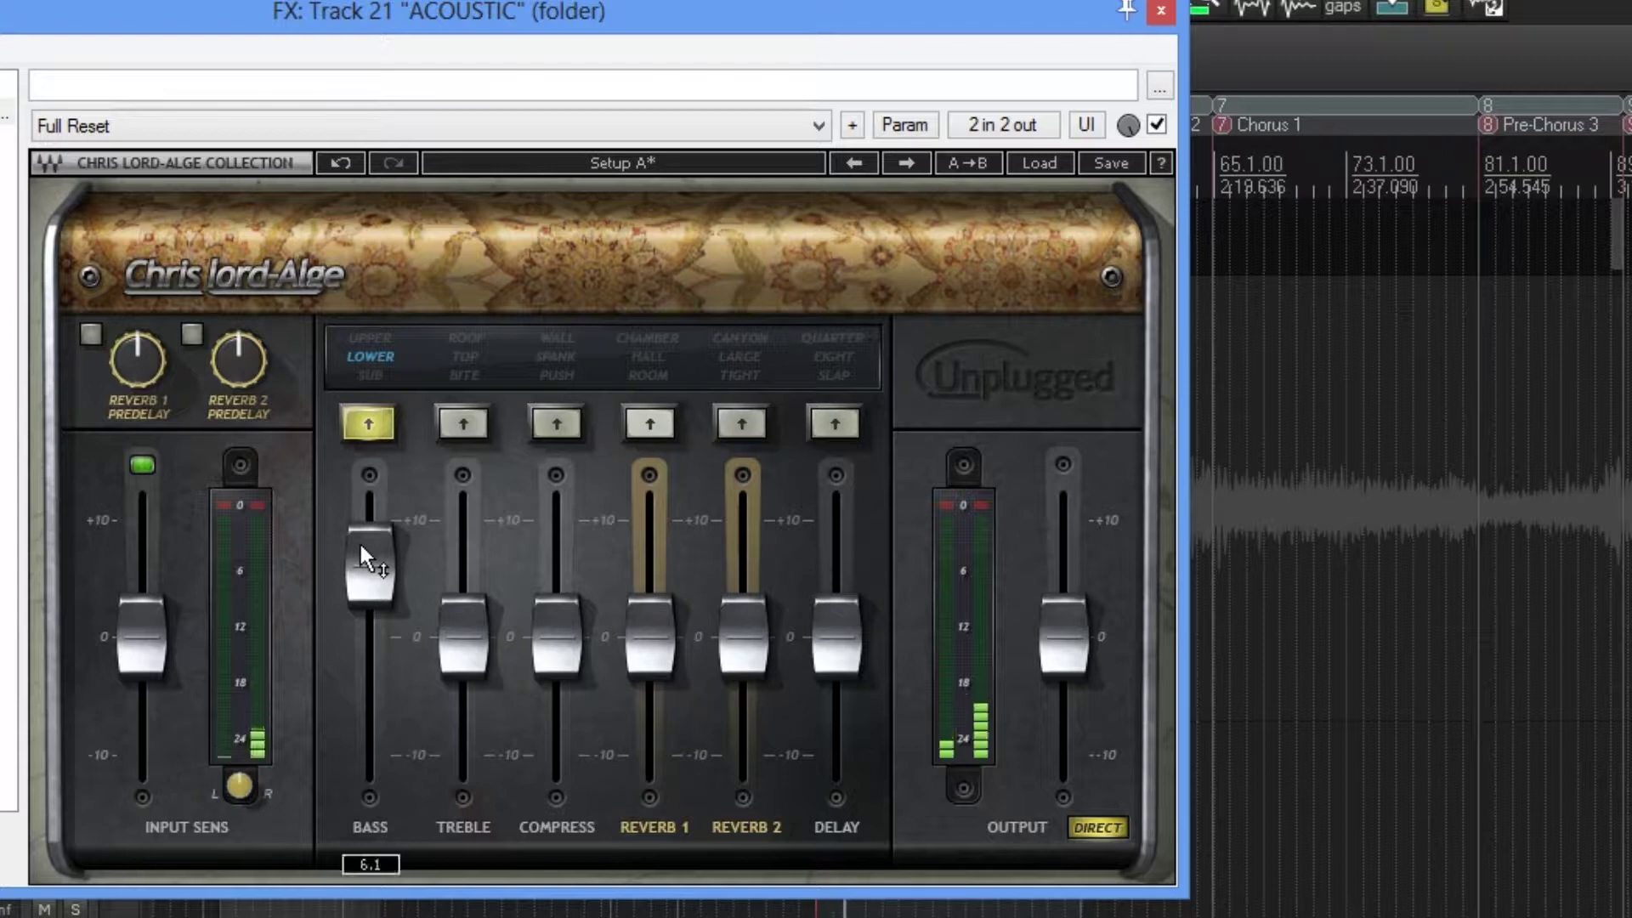
pyautogui.moveTo(360, 573); pyautogui.dragTo(360, 635)
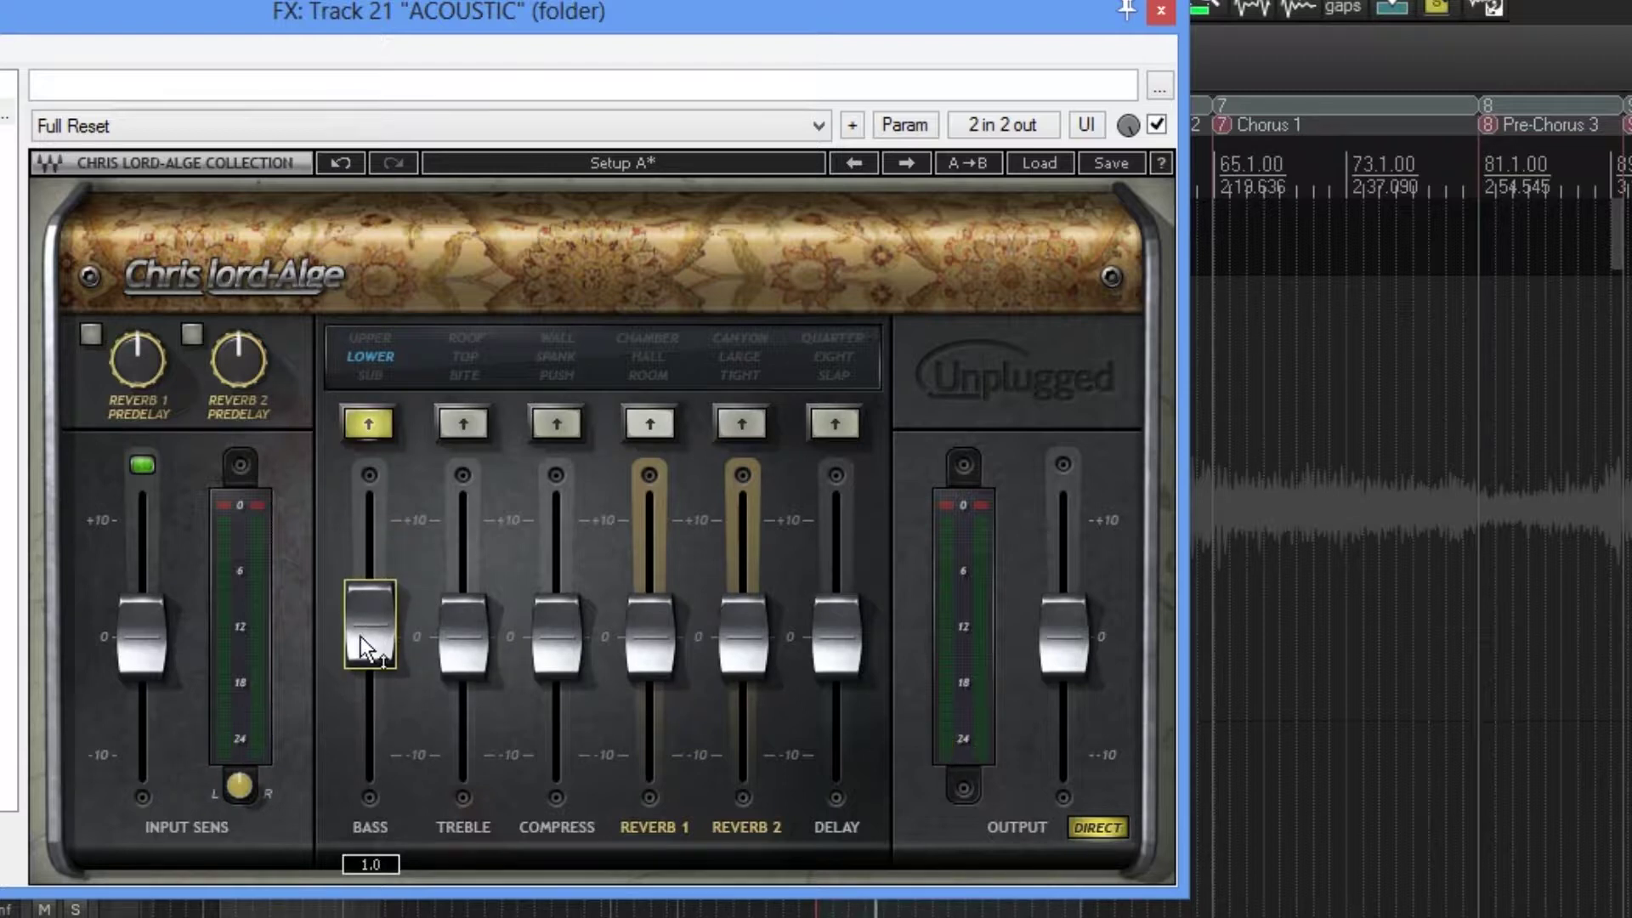
# Step: Audition the treble modes with the fader raised, choose Roof and set the Treble fader to 1.0
pyautogui.click(447, 418)
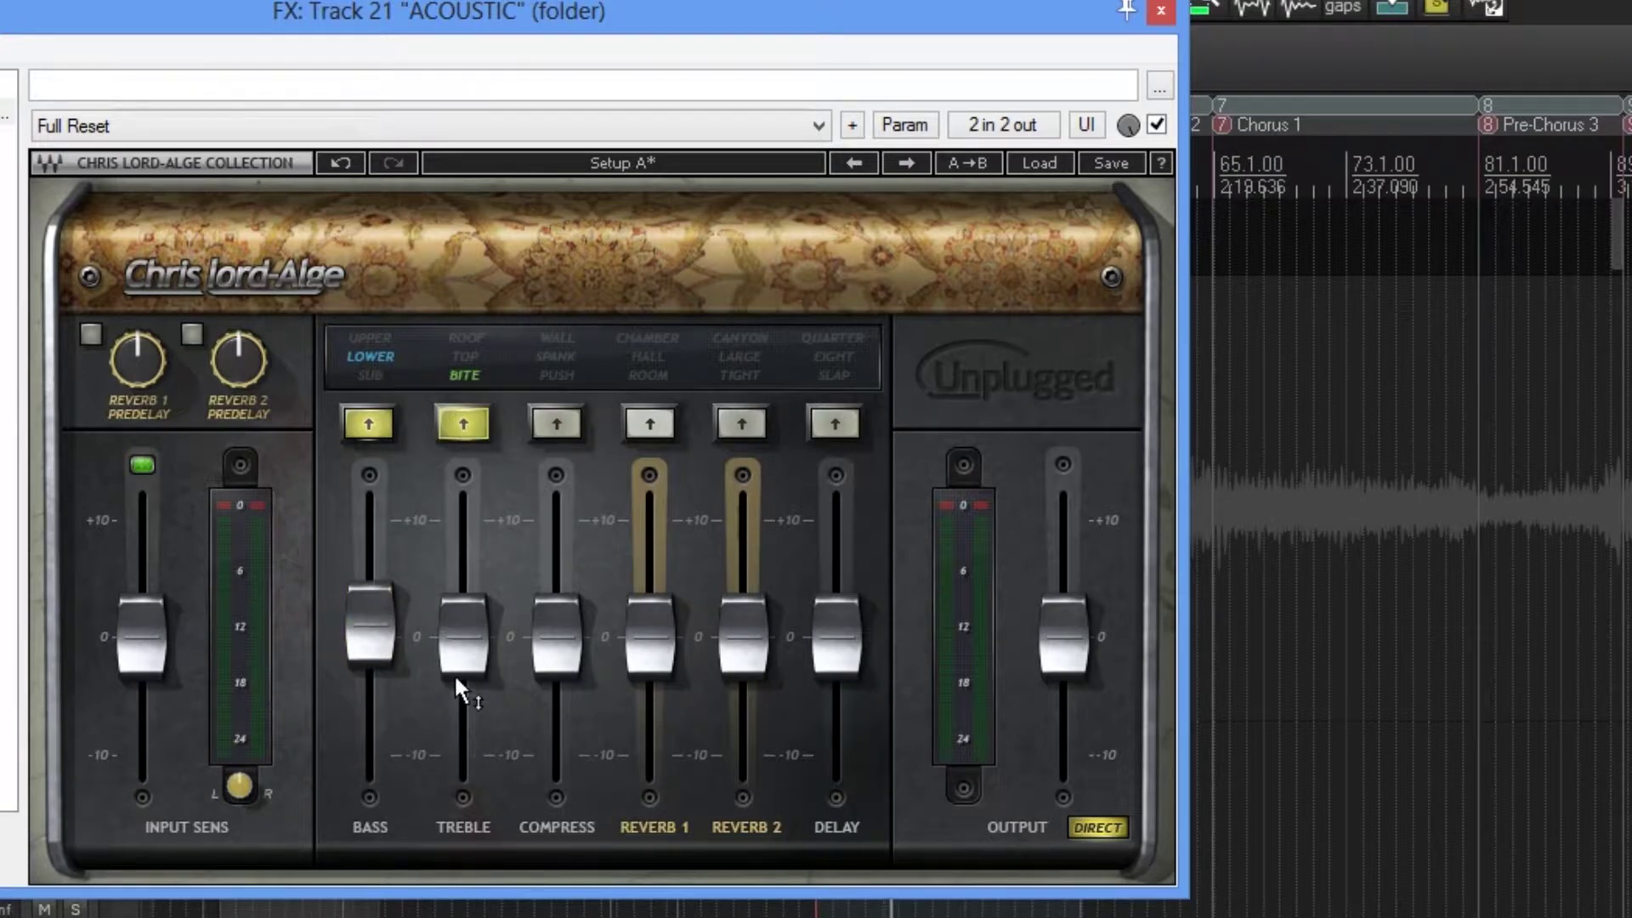
pyautogui.moveTo(454, 673); pyautogui.dragTo(454, 589)
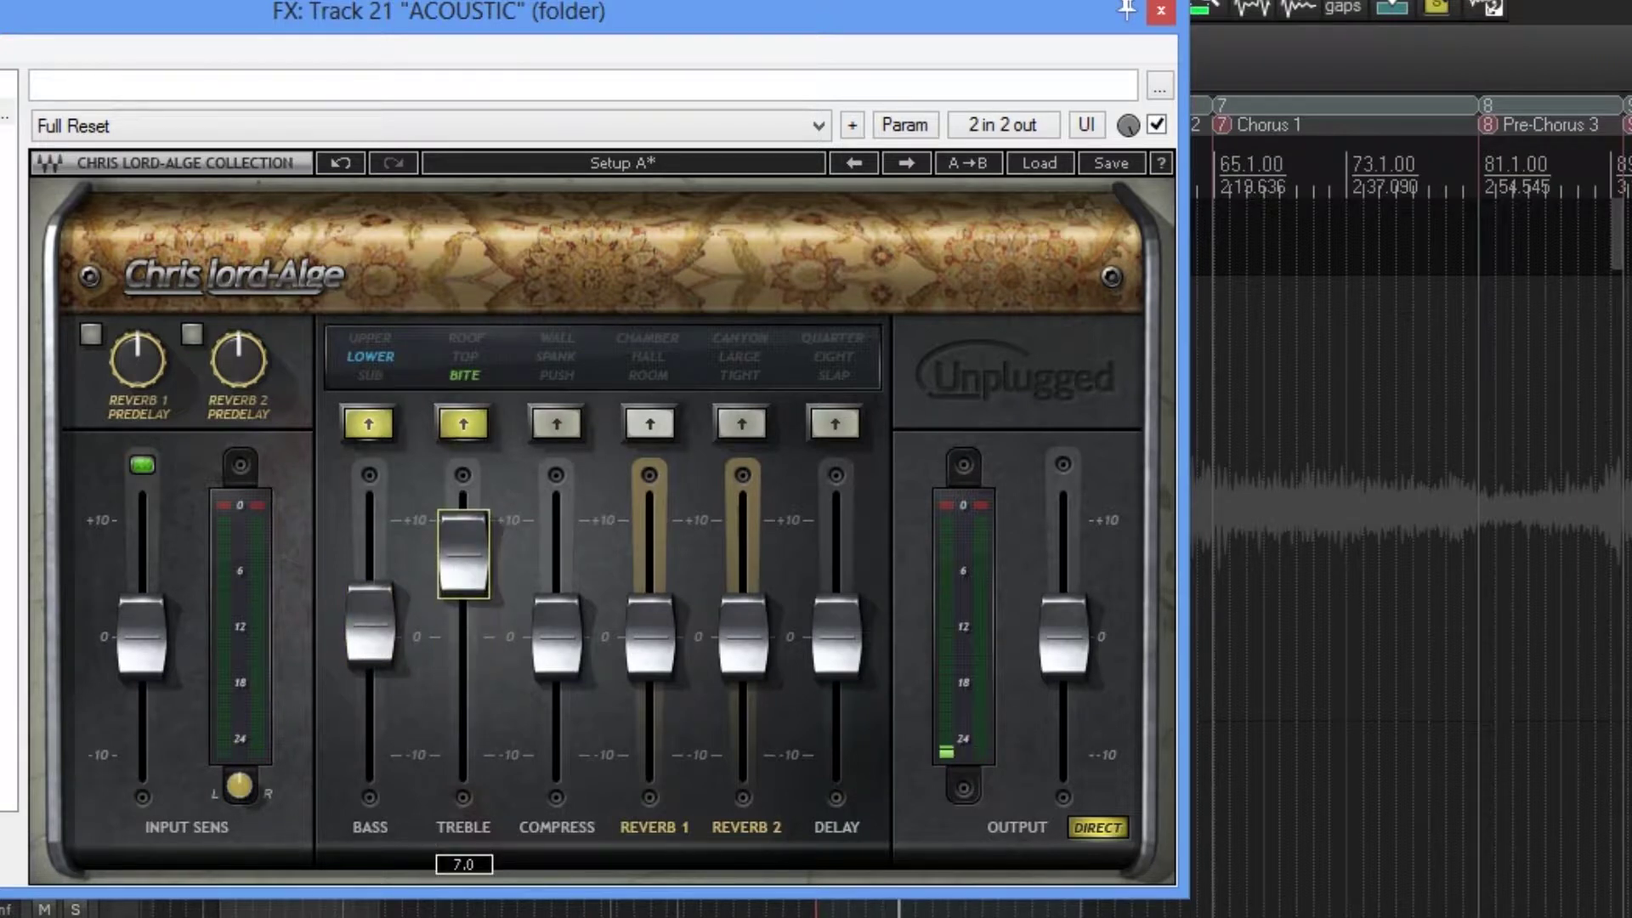
pyautogui.click(452, 426)
pyautogui.click(452, 426)
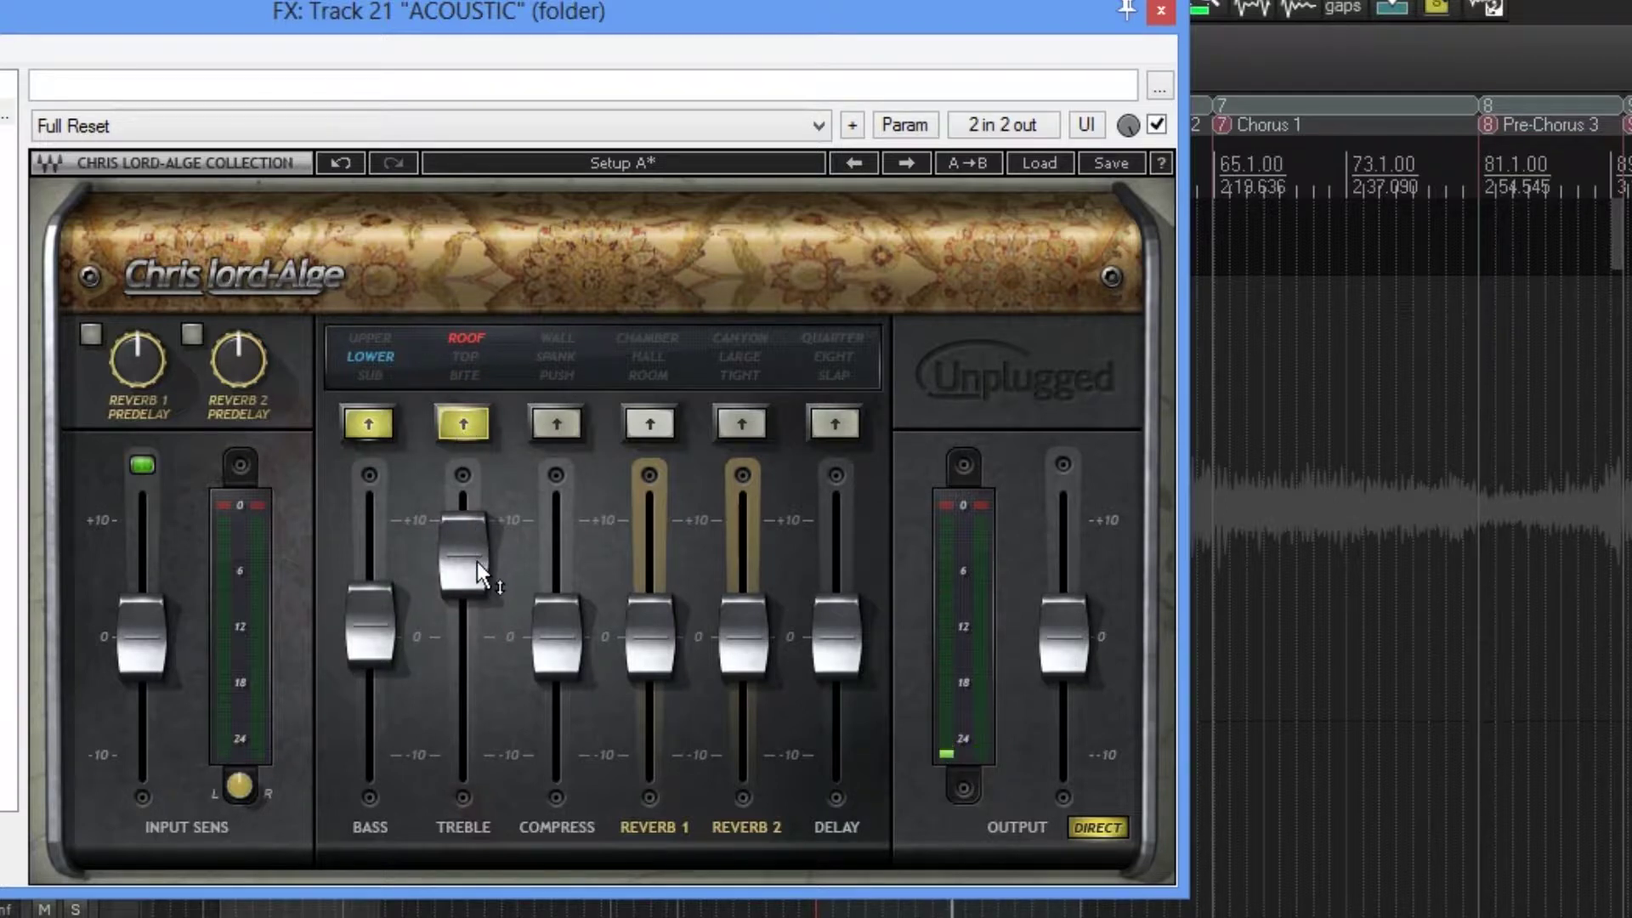
pyautogui.moveTo(477, 562); pyautogui.dragTo(477, 635)
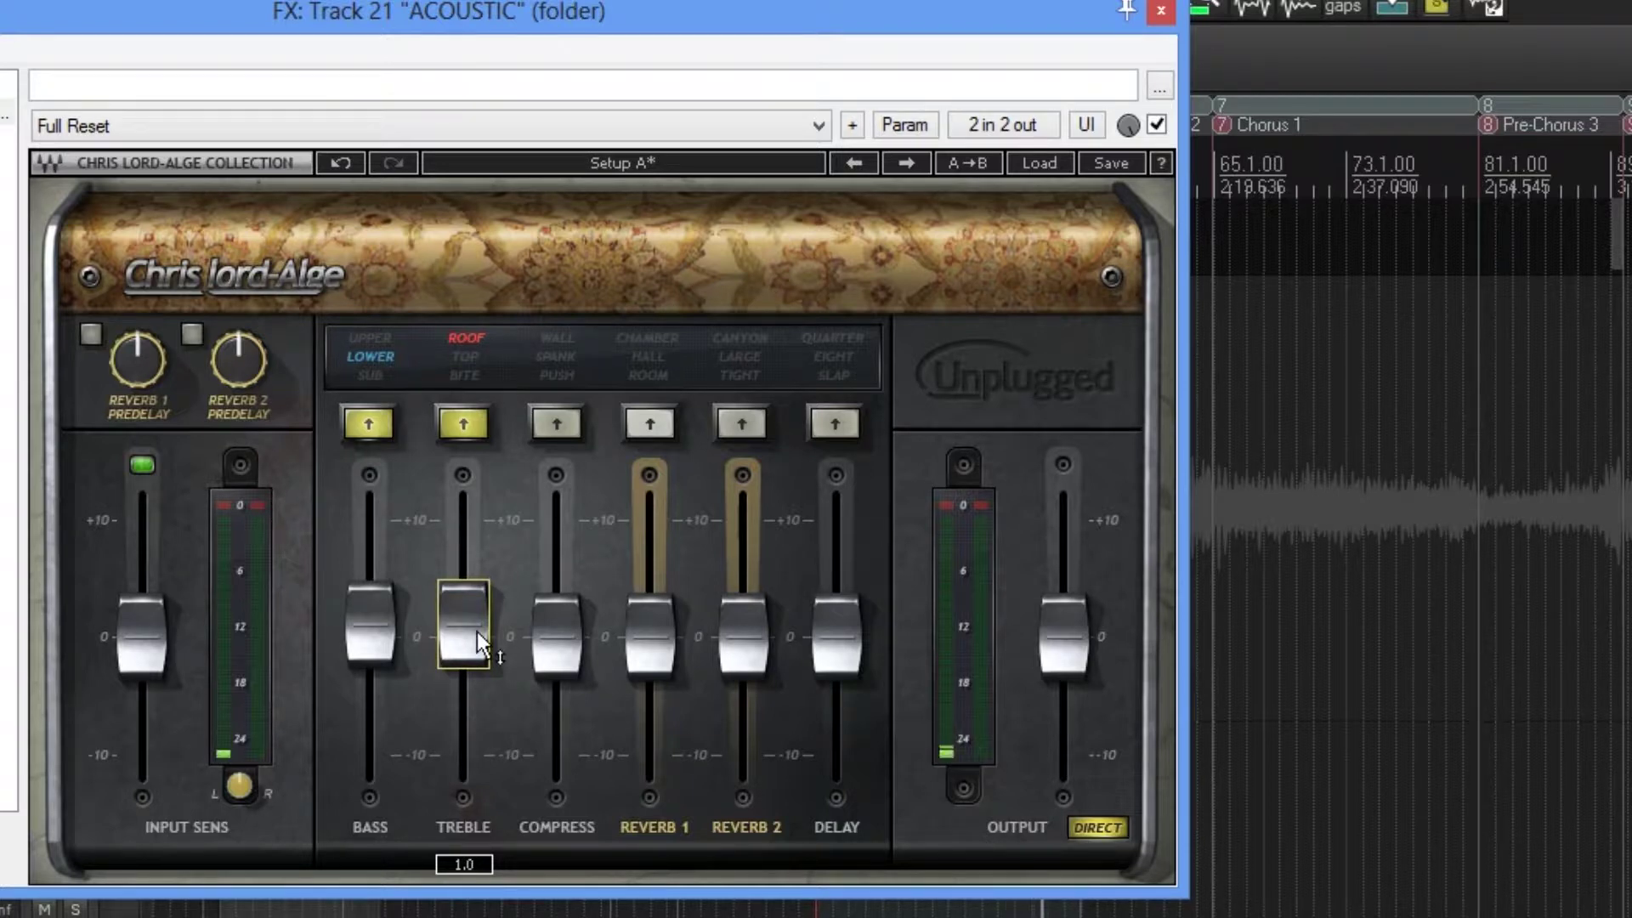
# Step: Audition the compressor modes with the fader raised, choose Push and set the Compress fader to 1.8
pyautogui.click(561, 422)
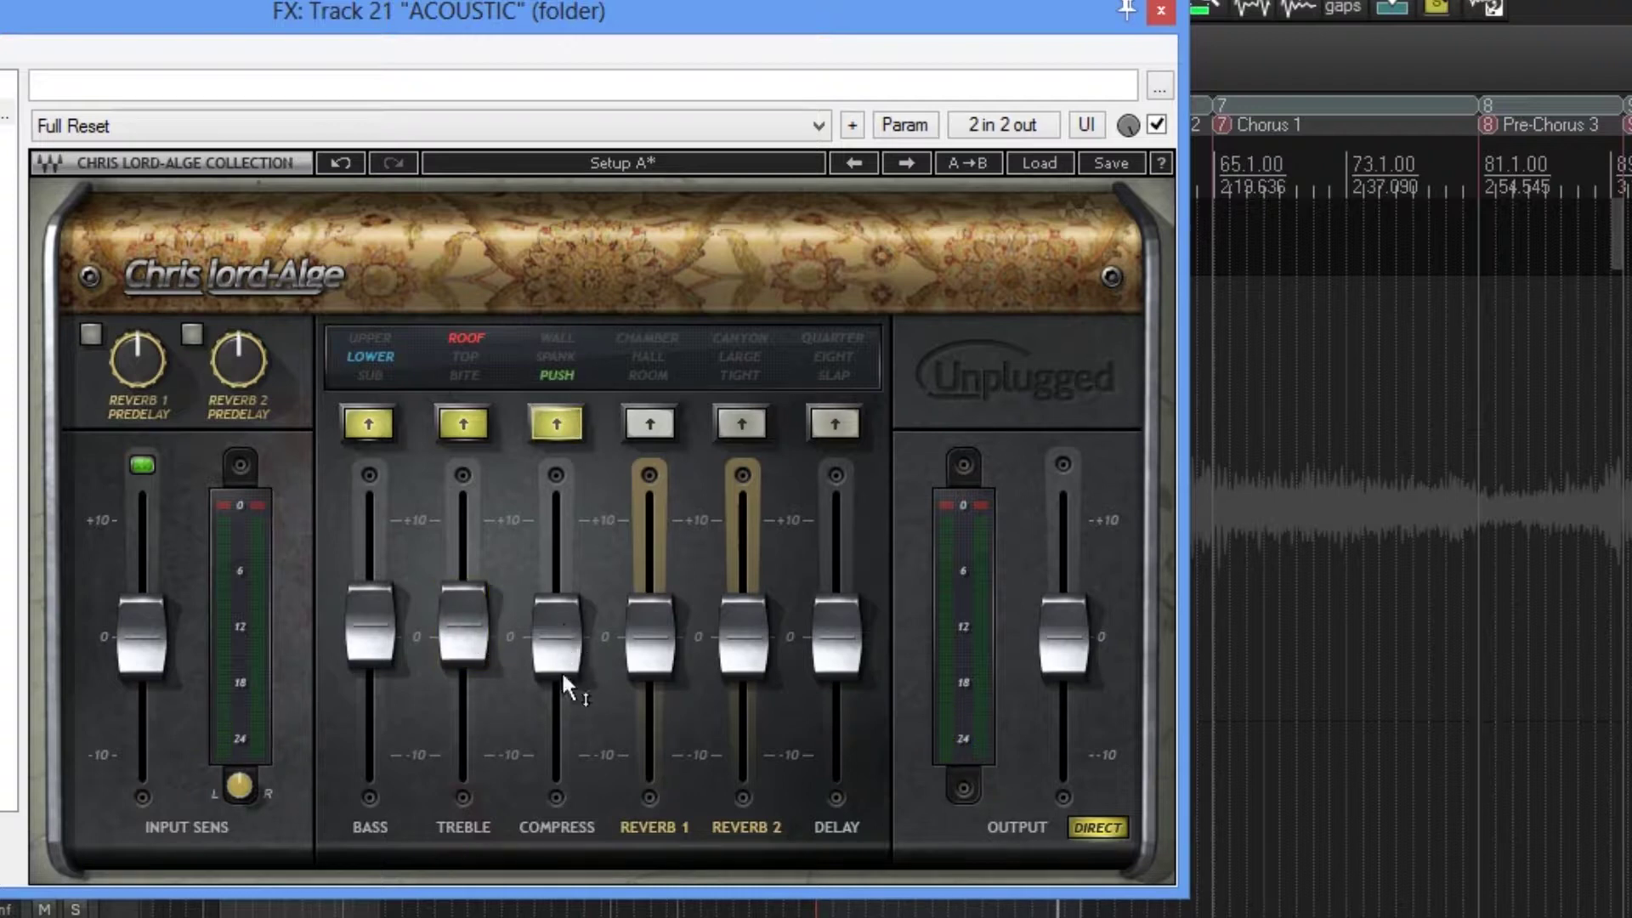
pyautogui.moveTo(563, 675); pyautogui.dragTo(562, 605)
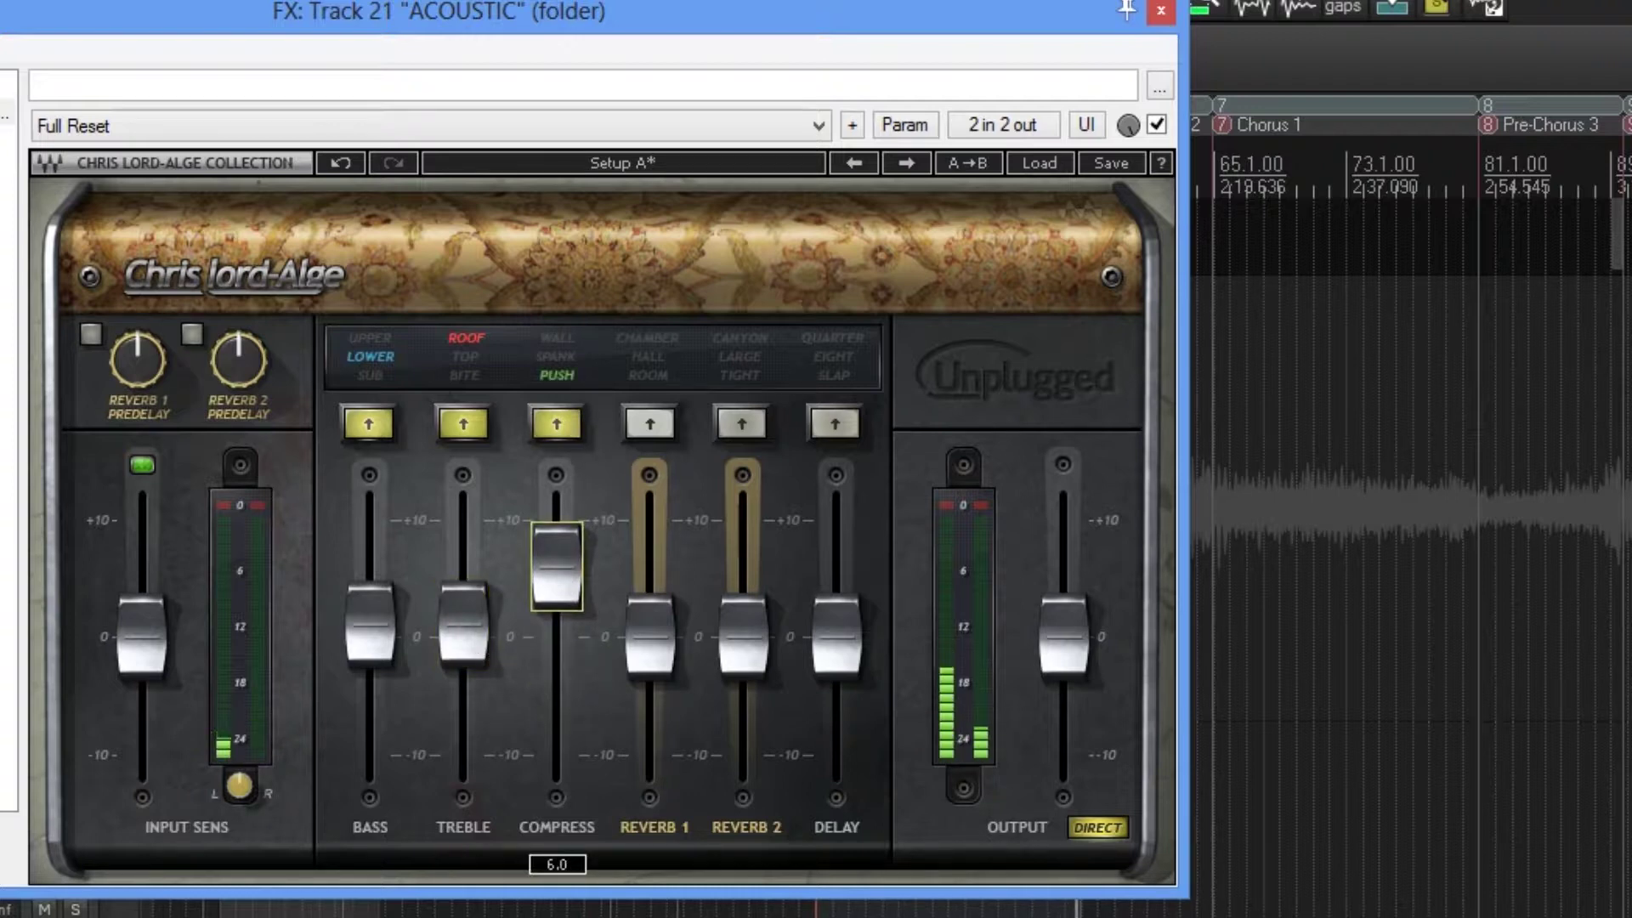
pyautogui.click(563, 413)
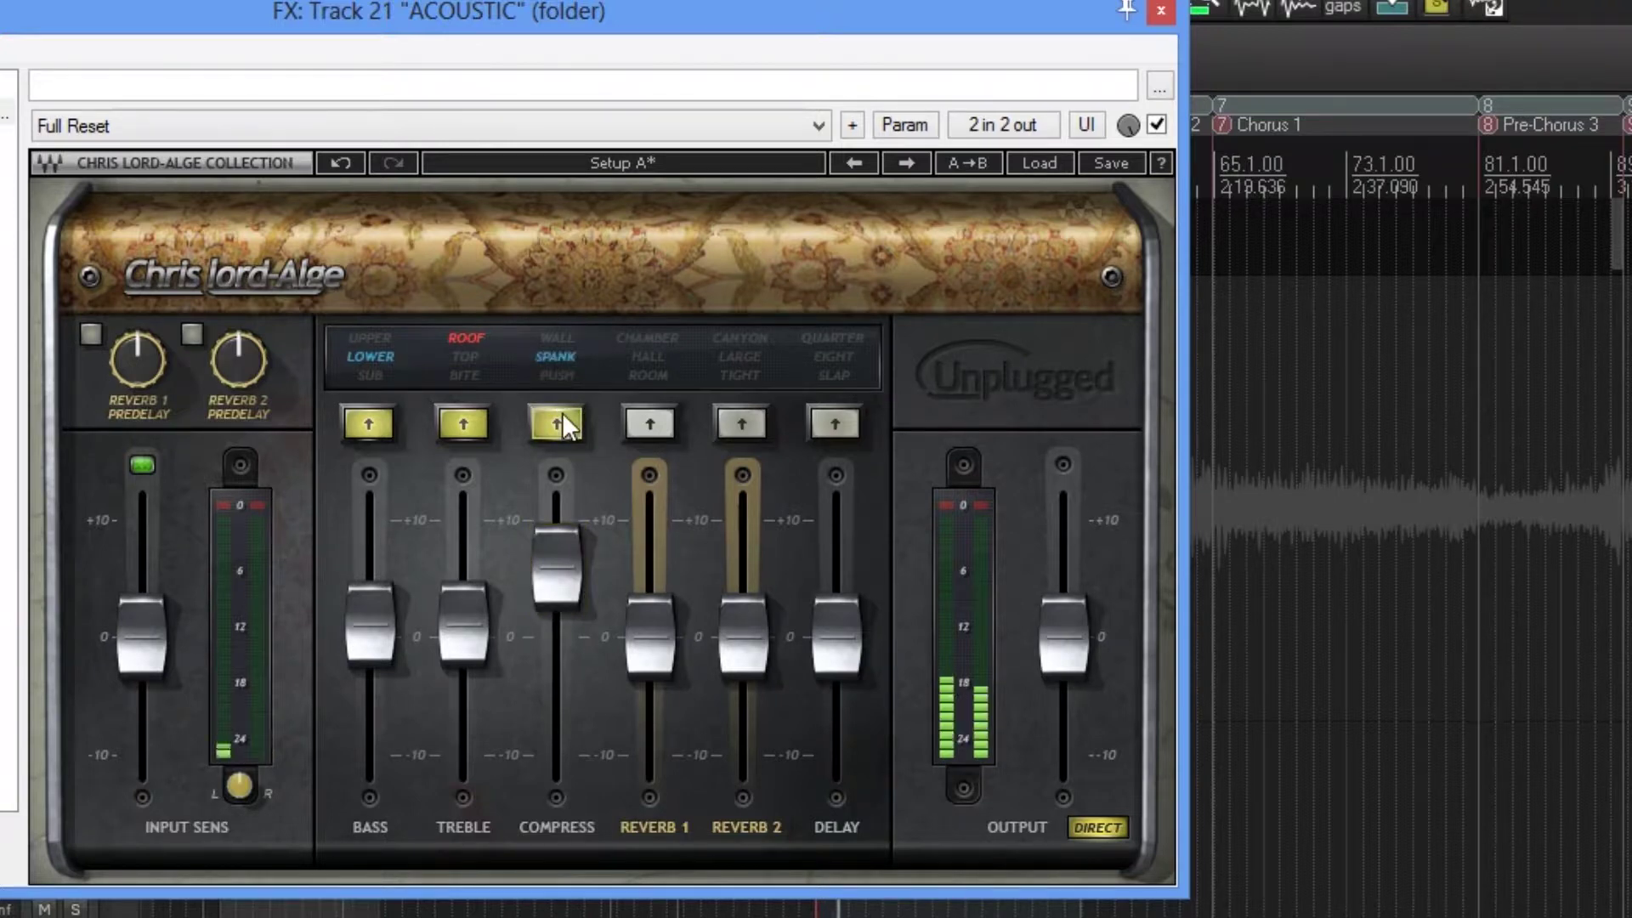
pyautogui.click(563, 413)
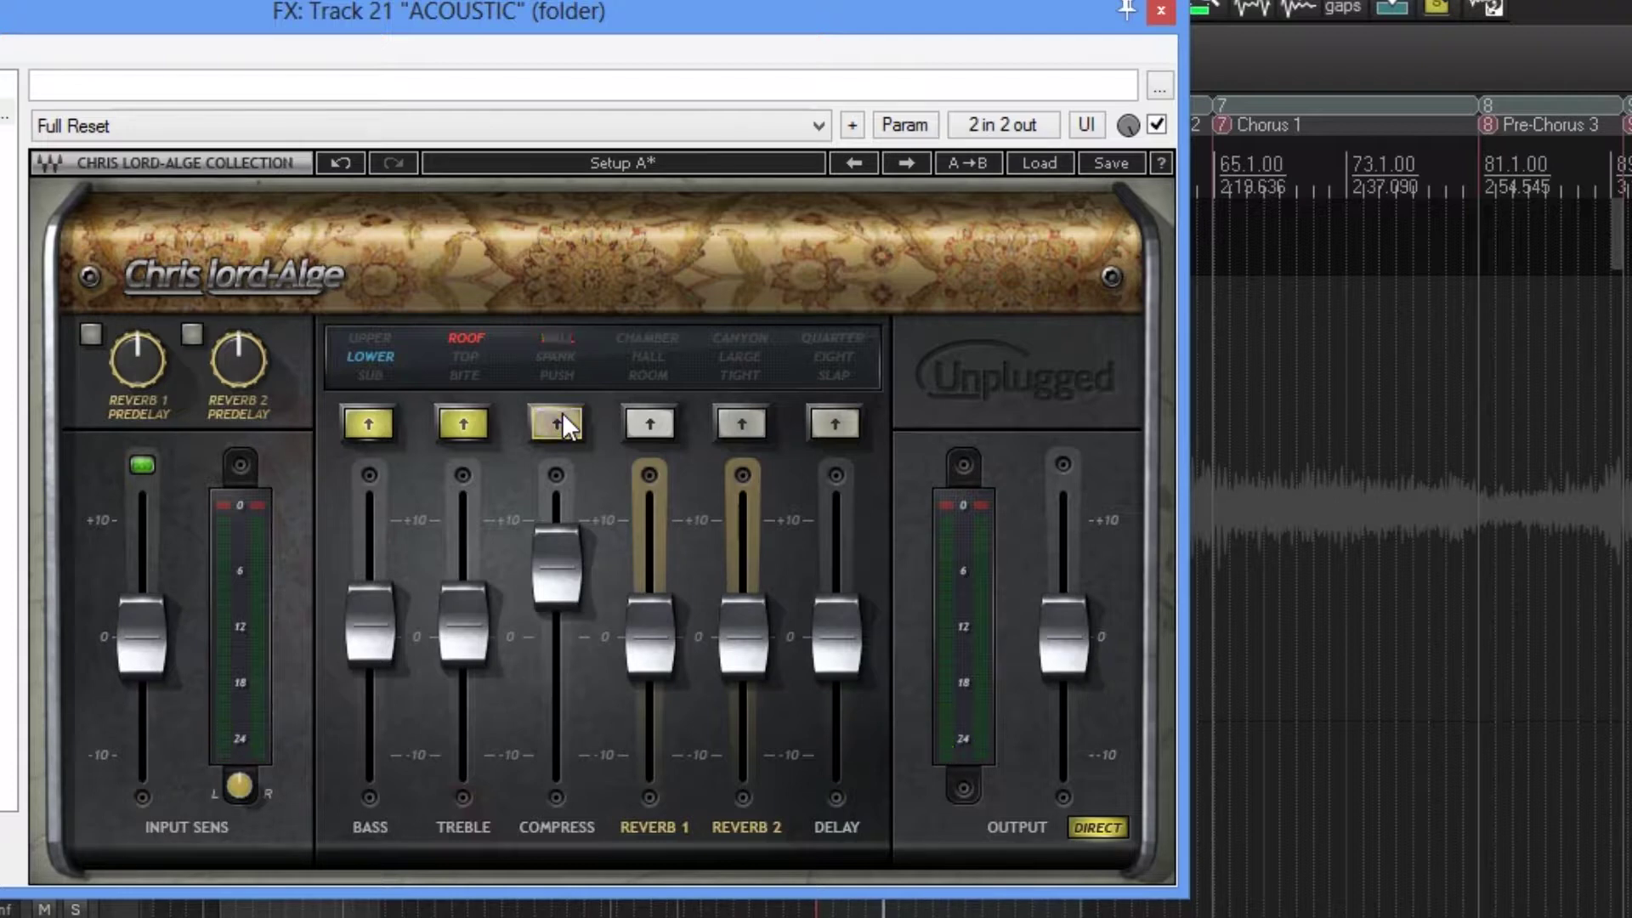
pyautogui.click(562, 411)
pyautogui.moveTo(560, 600)
pyautogui.mouseDown()
pyautogui.moveTo(560, 640)
pyautogui.moveTo(559, 619)
pyautogui.mouseUp()
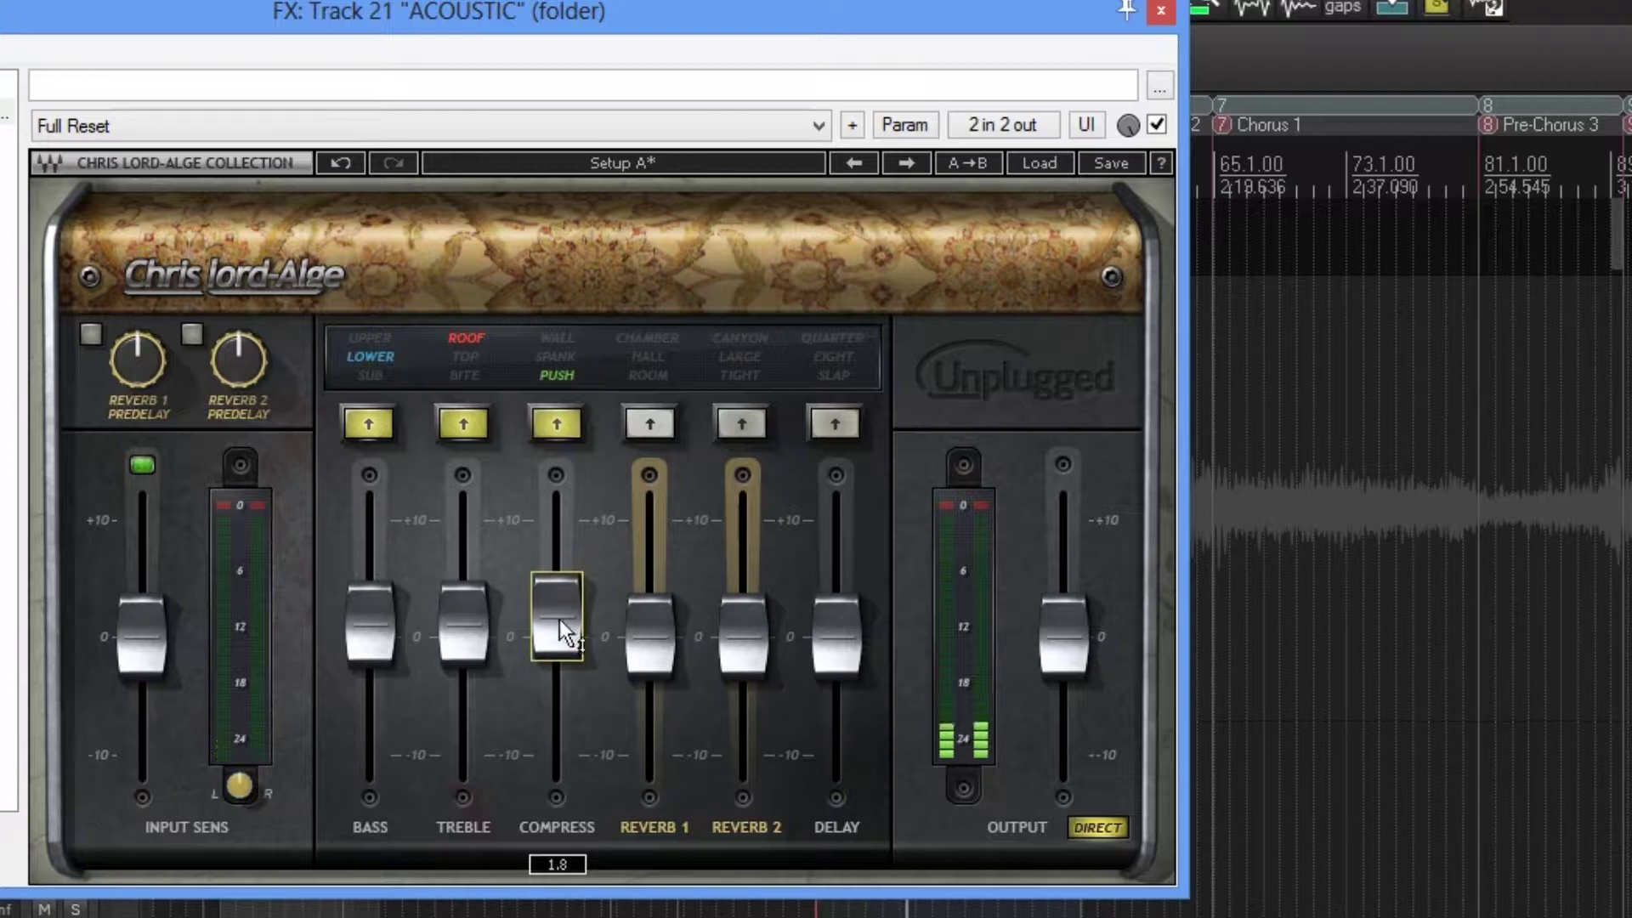
# Step: Lower the output level below -2.0 while comparing CLA Unplugged bypassed and enabled to match loudness
pyautogui.click(1157, 125)
pyautogui.click(1161, 126)
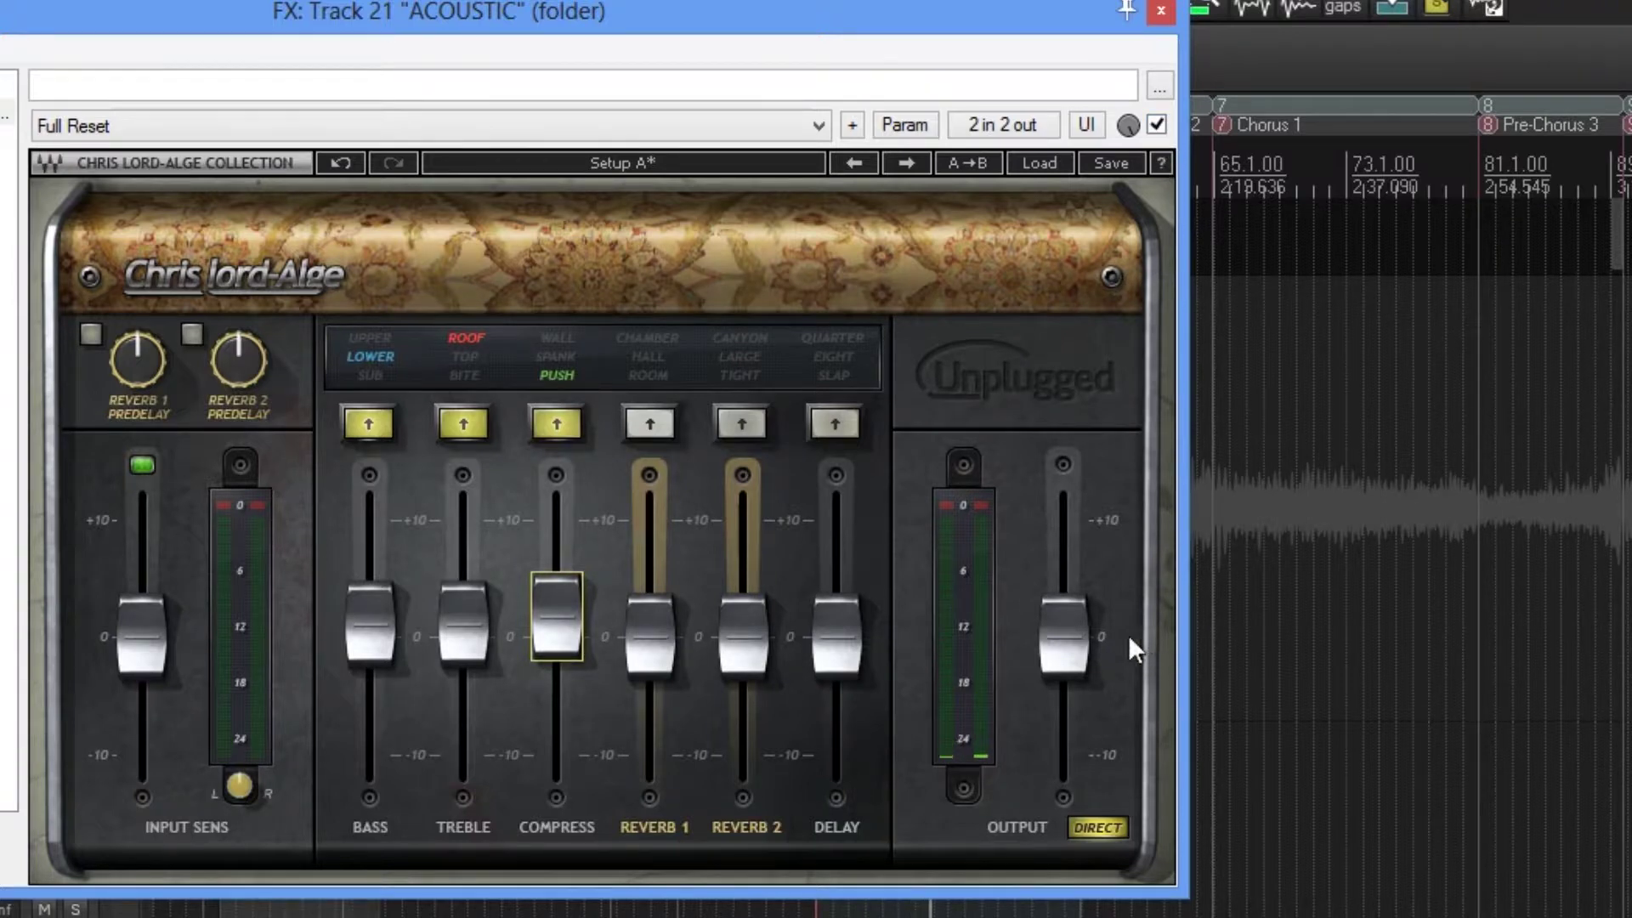
pyautogui.moveTo(1064, 636); pyautogui.dragTo(1064, 659)
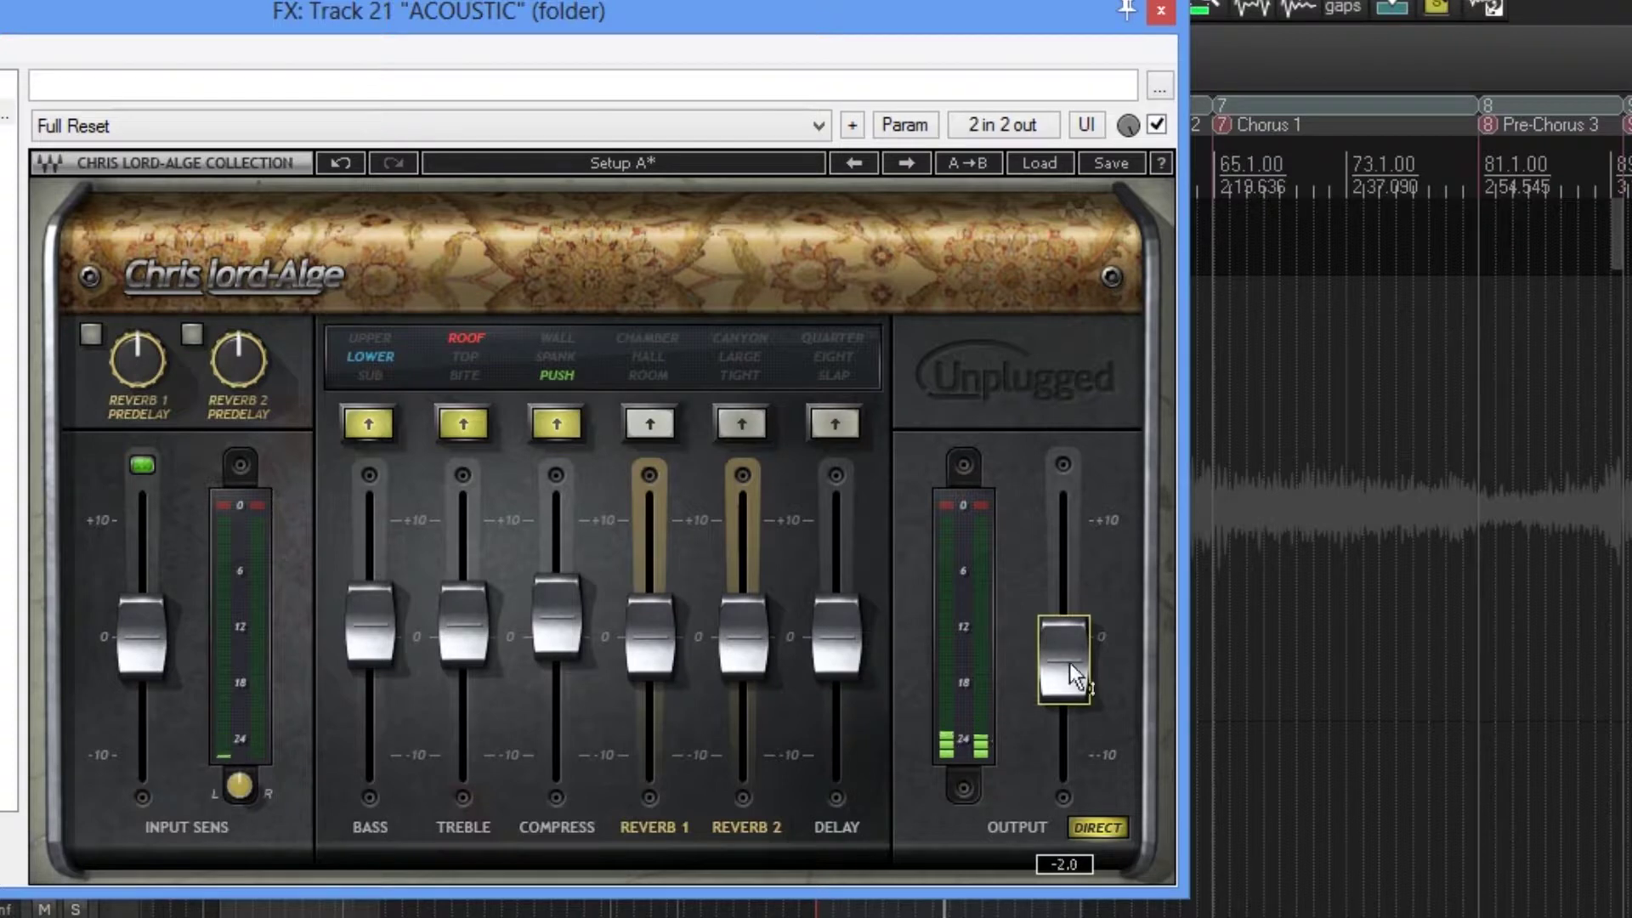
pyautogui.click(1157, 126)
pyautogui.moveTo(1084, 681); pyautogui.dragTo(1083, 692)
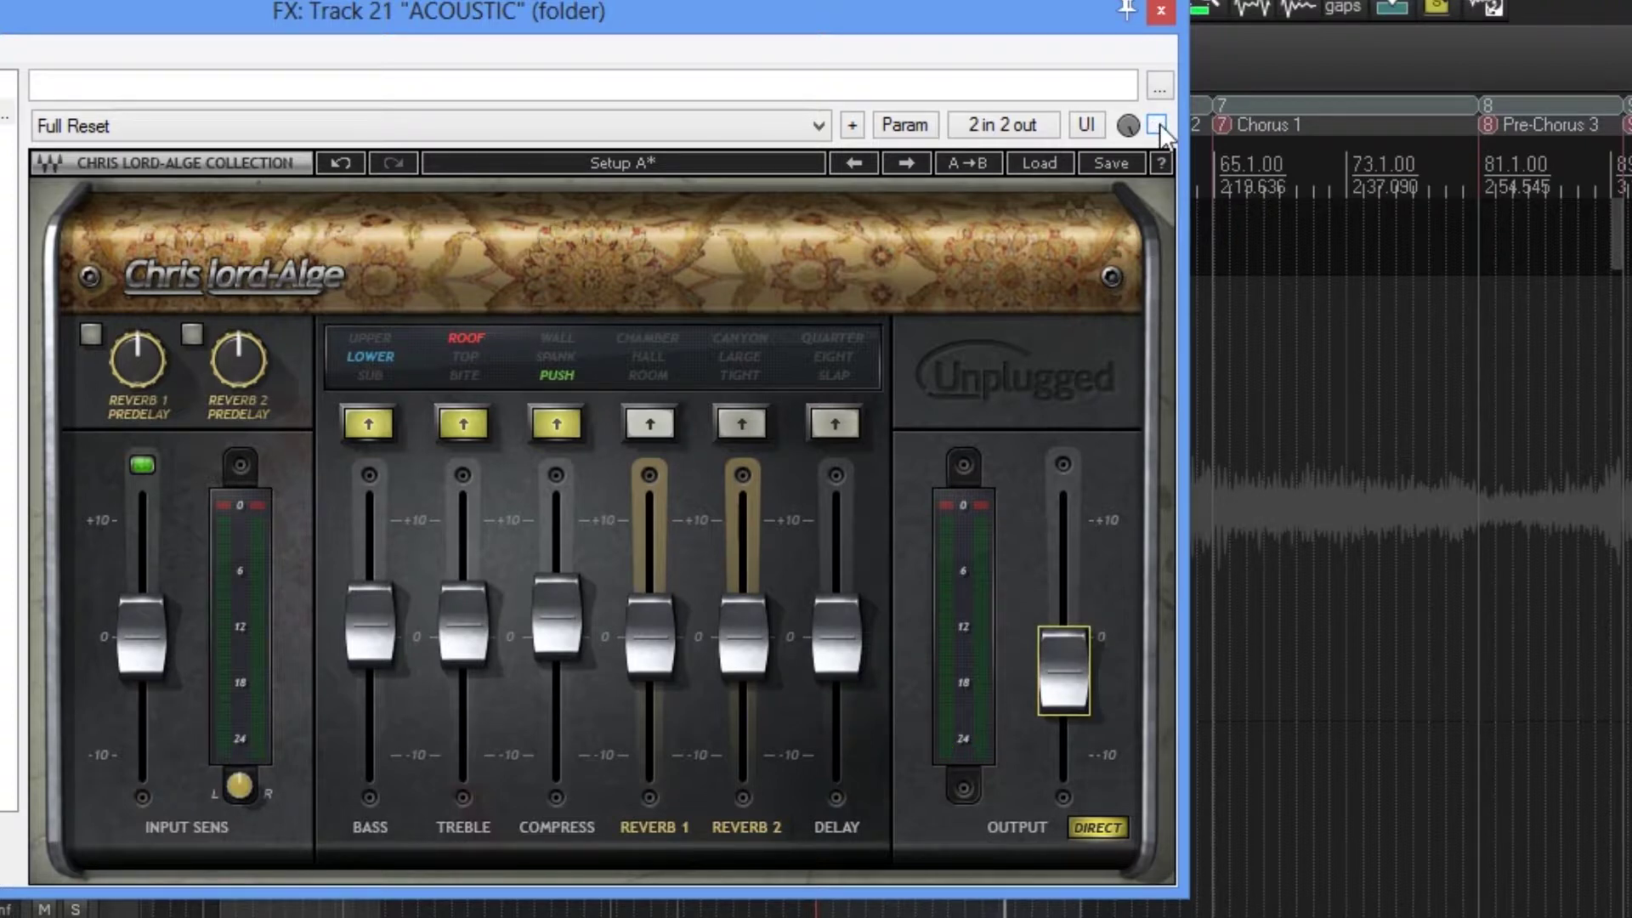
pyautogui.moveTo(1083, 715); pyautogui.dragTo(1083, 722)
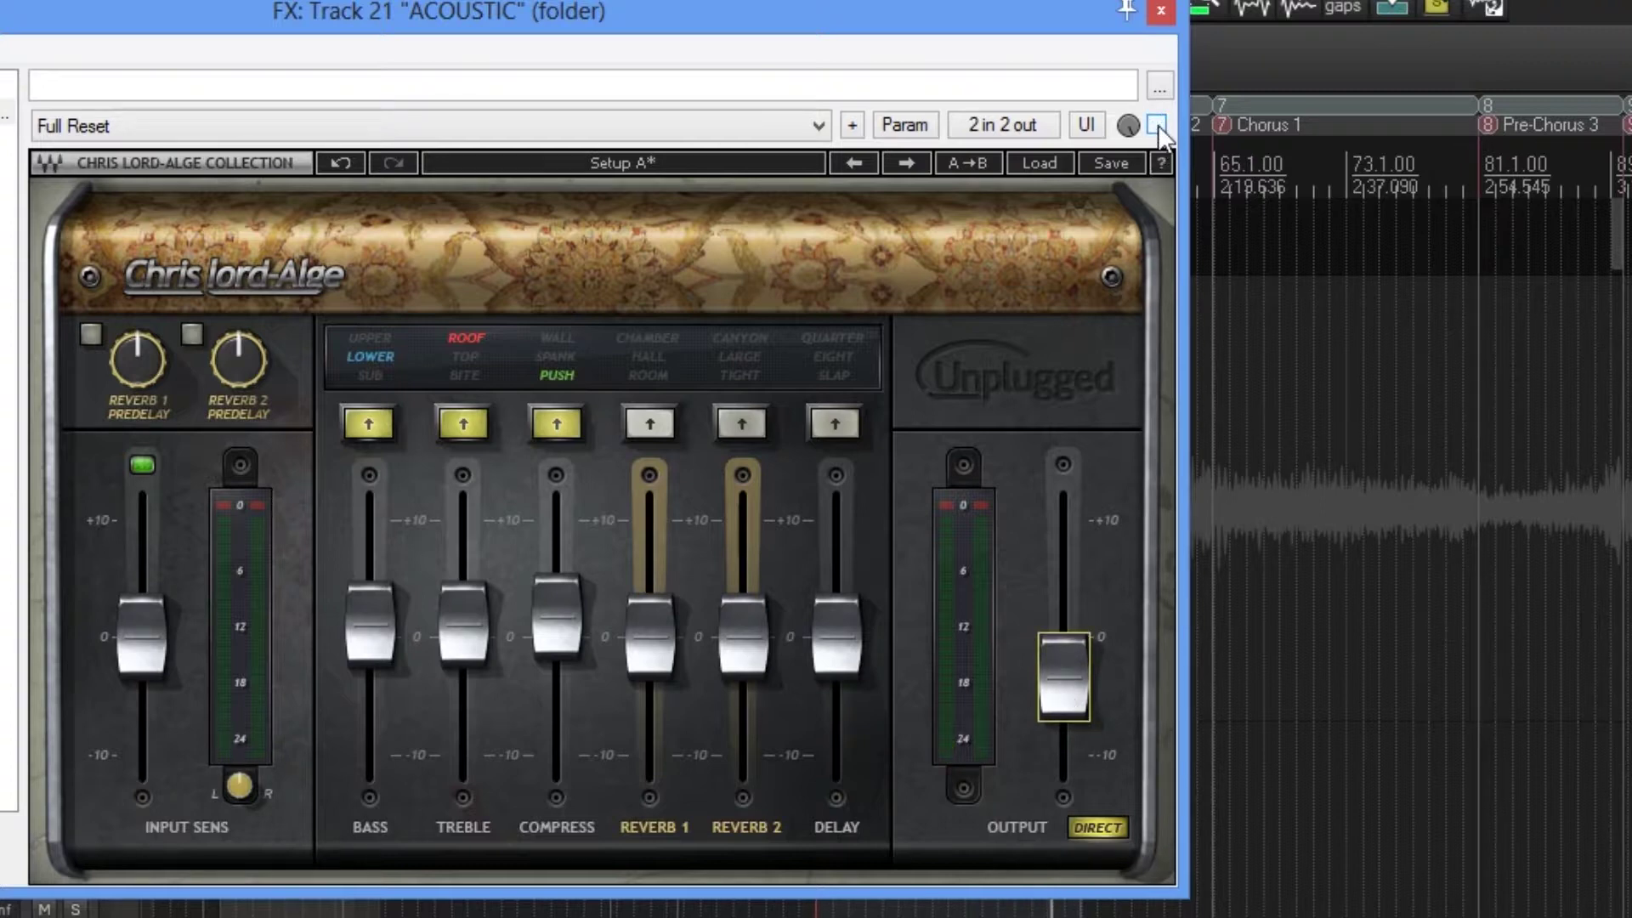
pyautogui.click(1157, 126)
# Step: Turn on Reverb 1 with its fader raised, solo the effects by switching Direct off, audition its modes and keep Room
pyautogui.click(651, 423)
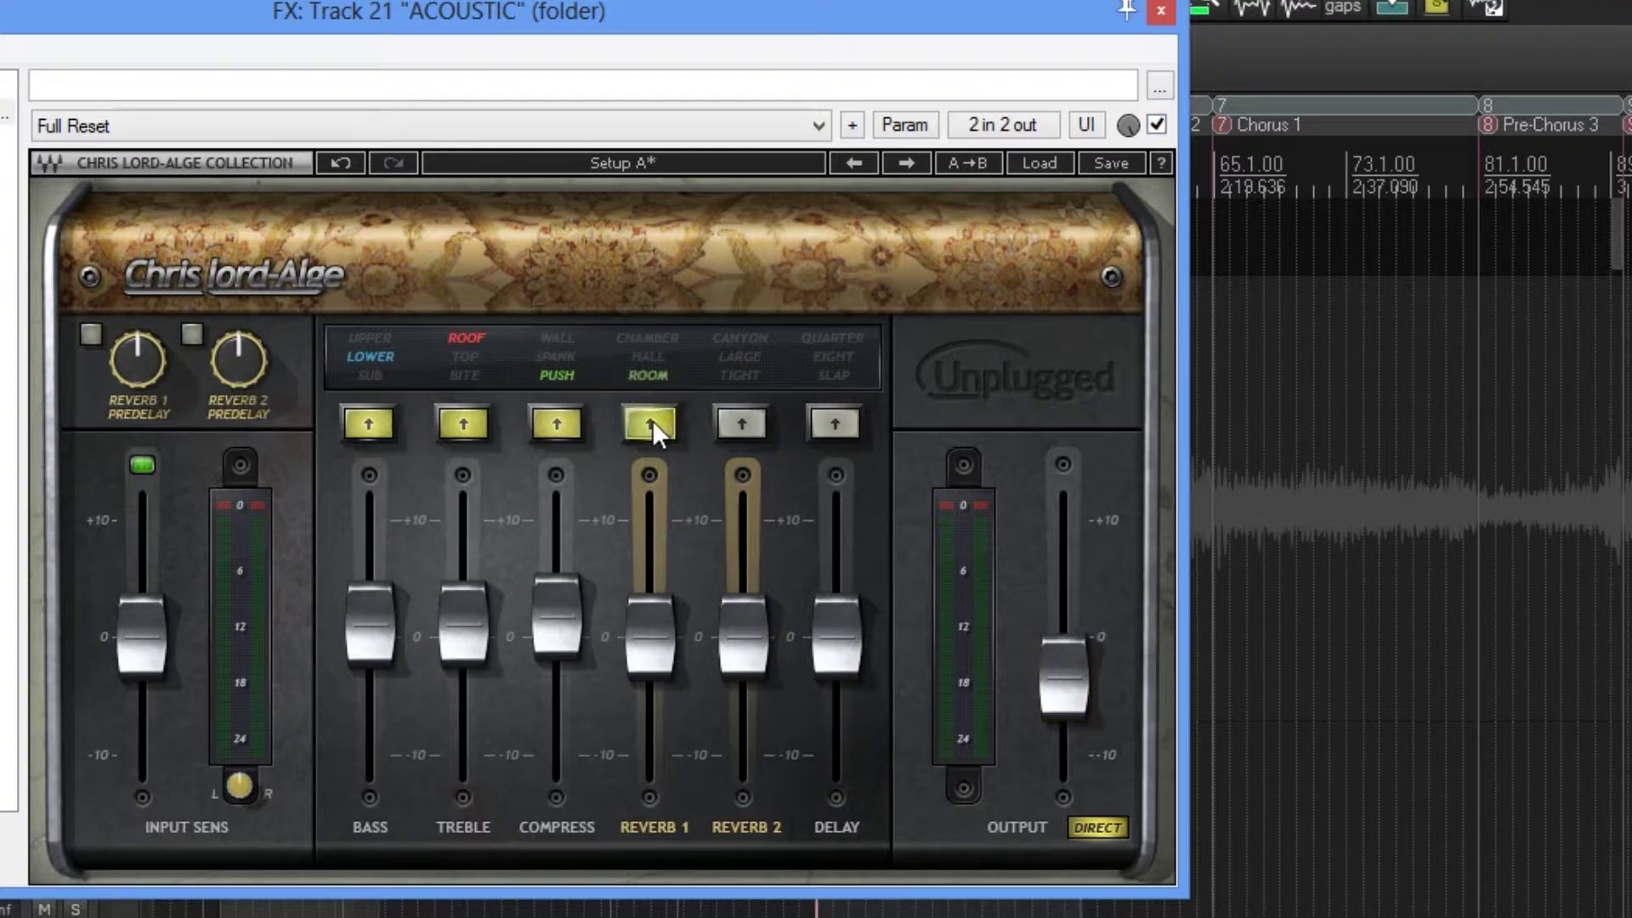
pyautogui.moveTo(640, 656); pyautogui.dragTo(639, 576)
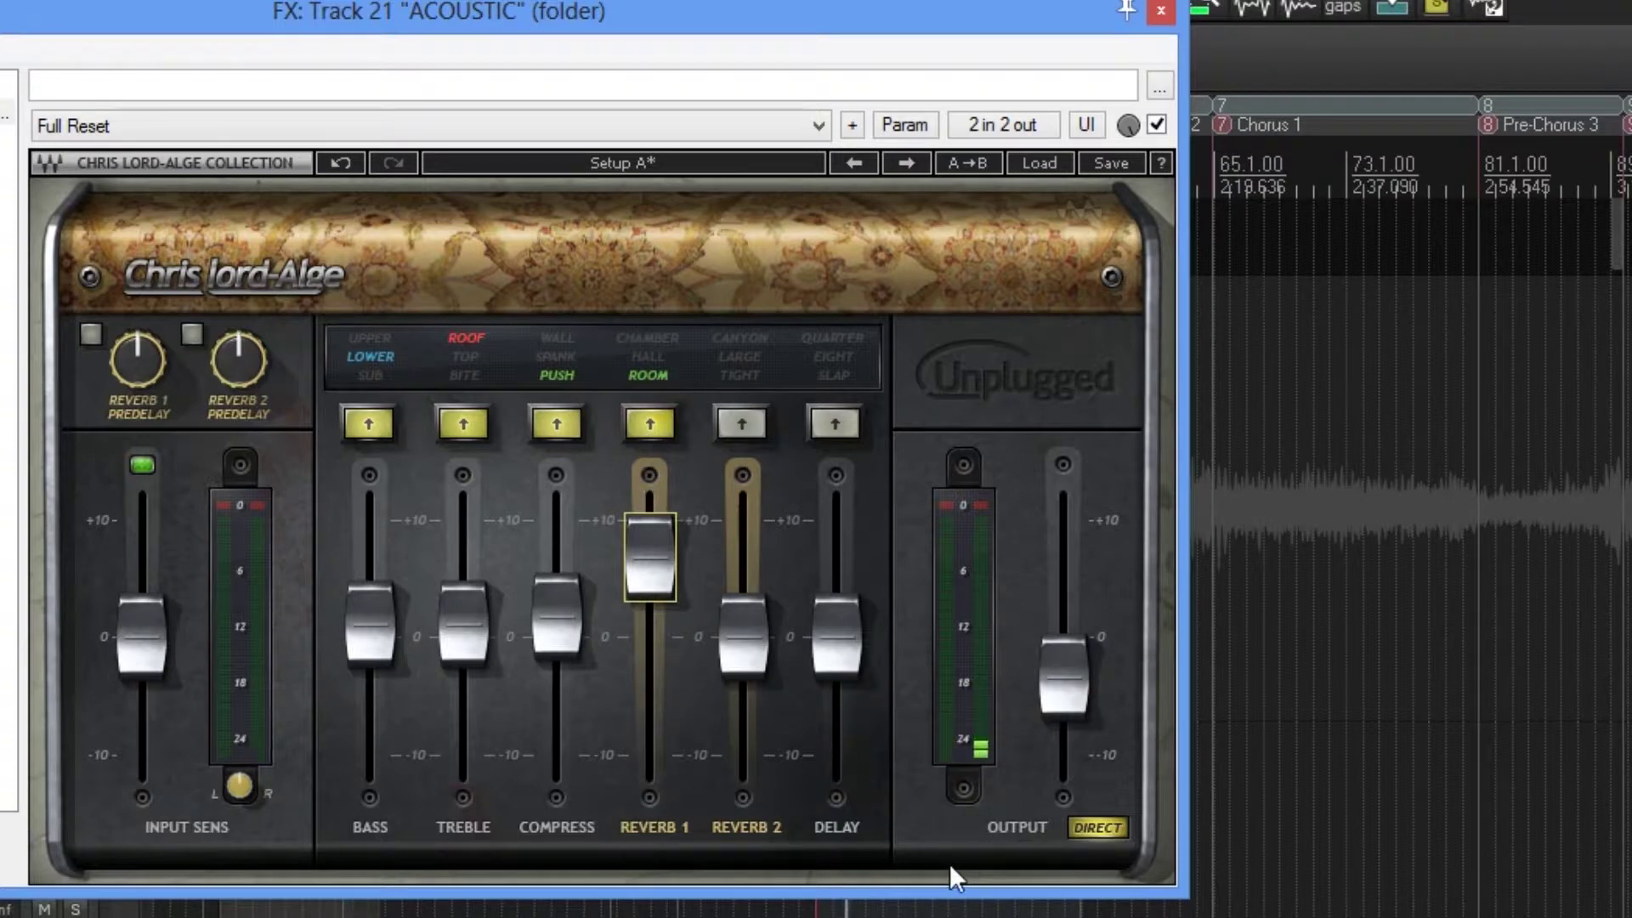
pyautogui.click(1093, 829)
pyautogui.click(634, 422)
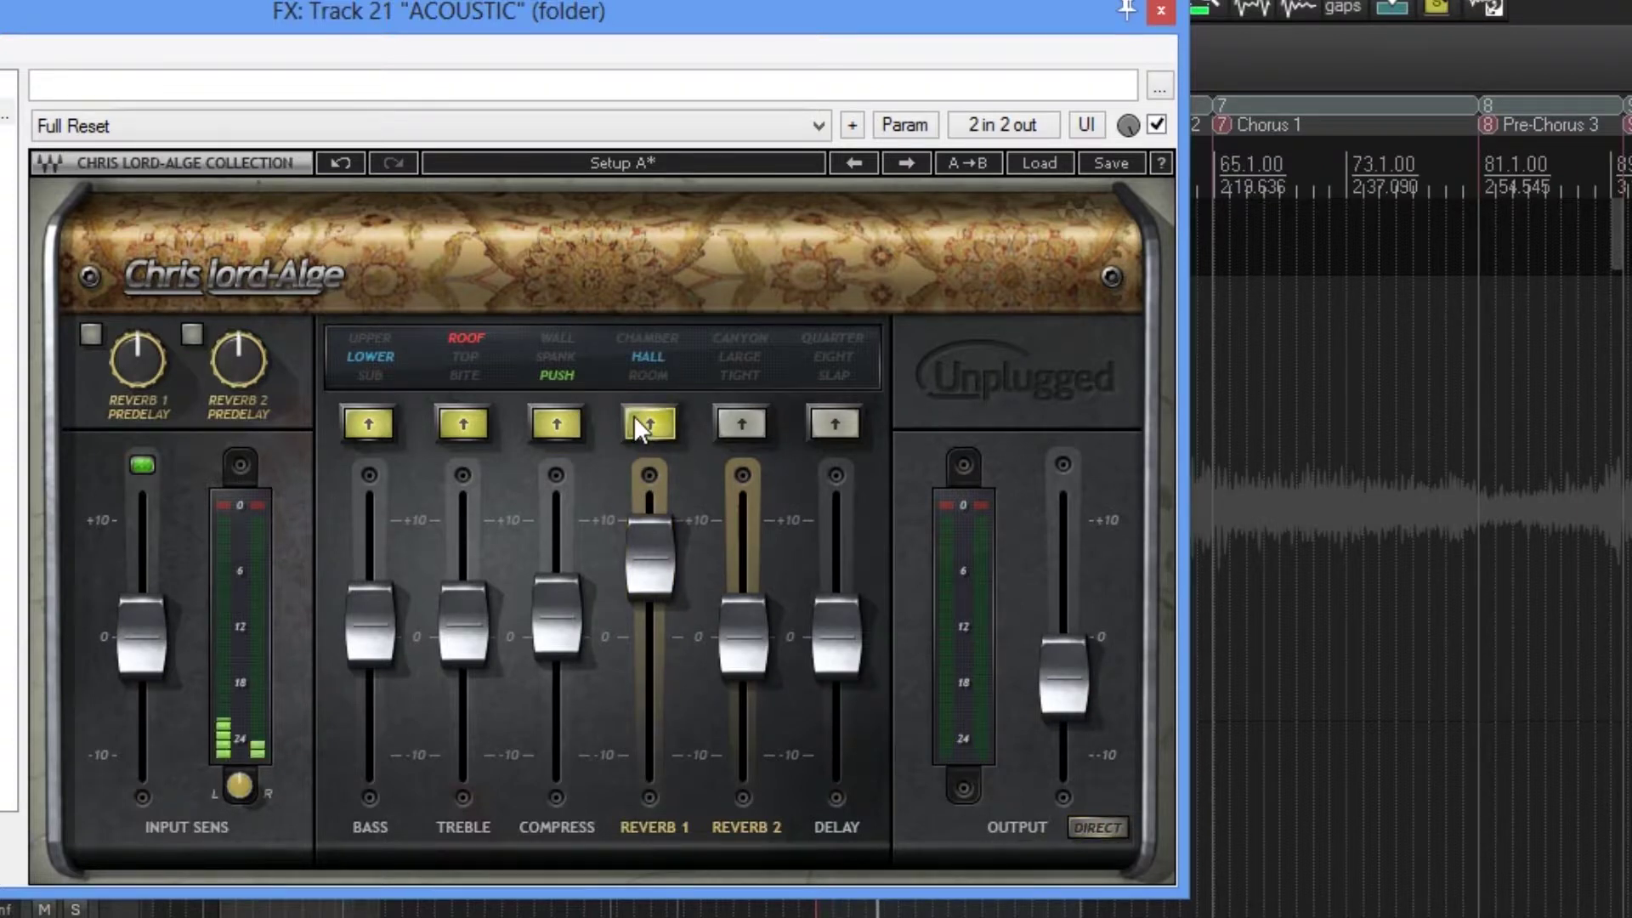
pyautogui.click(635, 417)
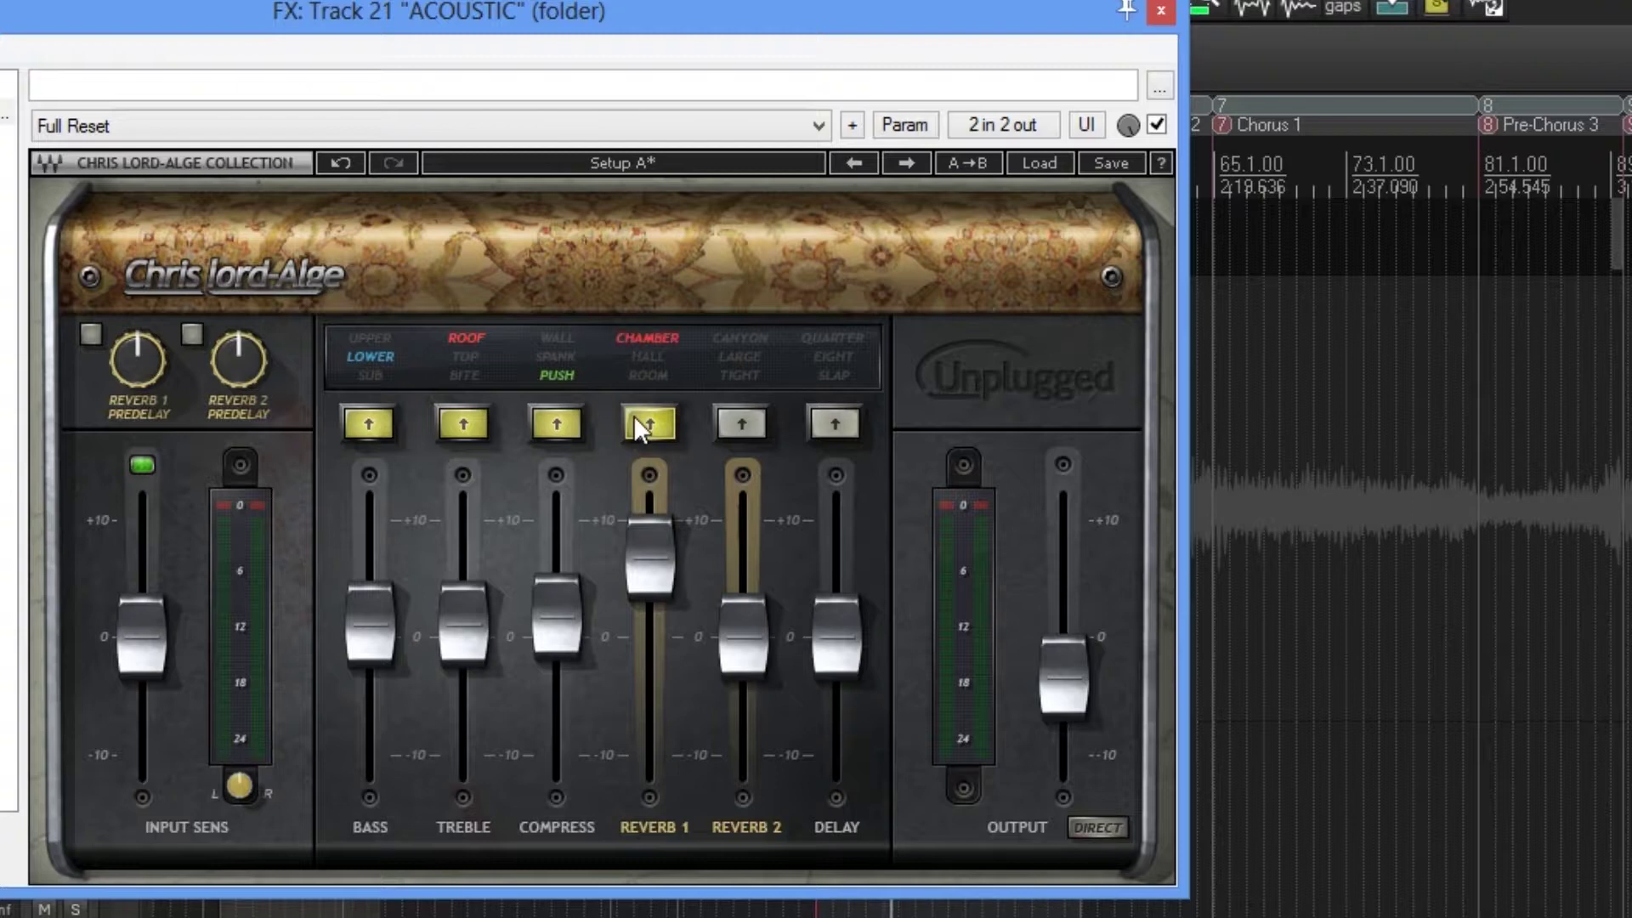
pyautogui.click(634, 414)
# Step: Enable the Reverb 1 predelay, audition longer values up to 4T and return it to 16
pyautogui.click(90, 333)
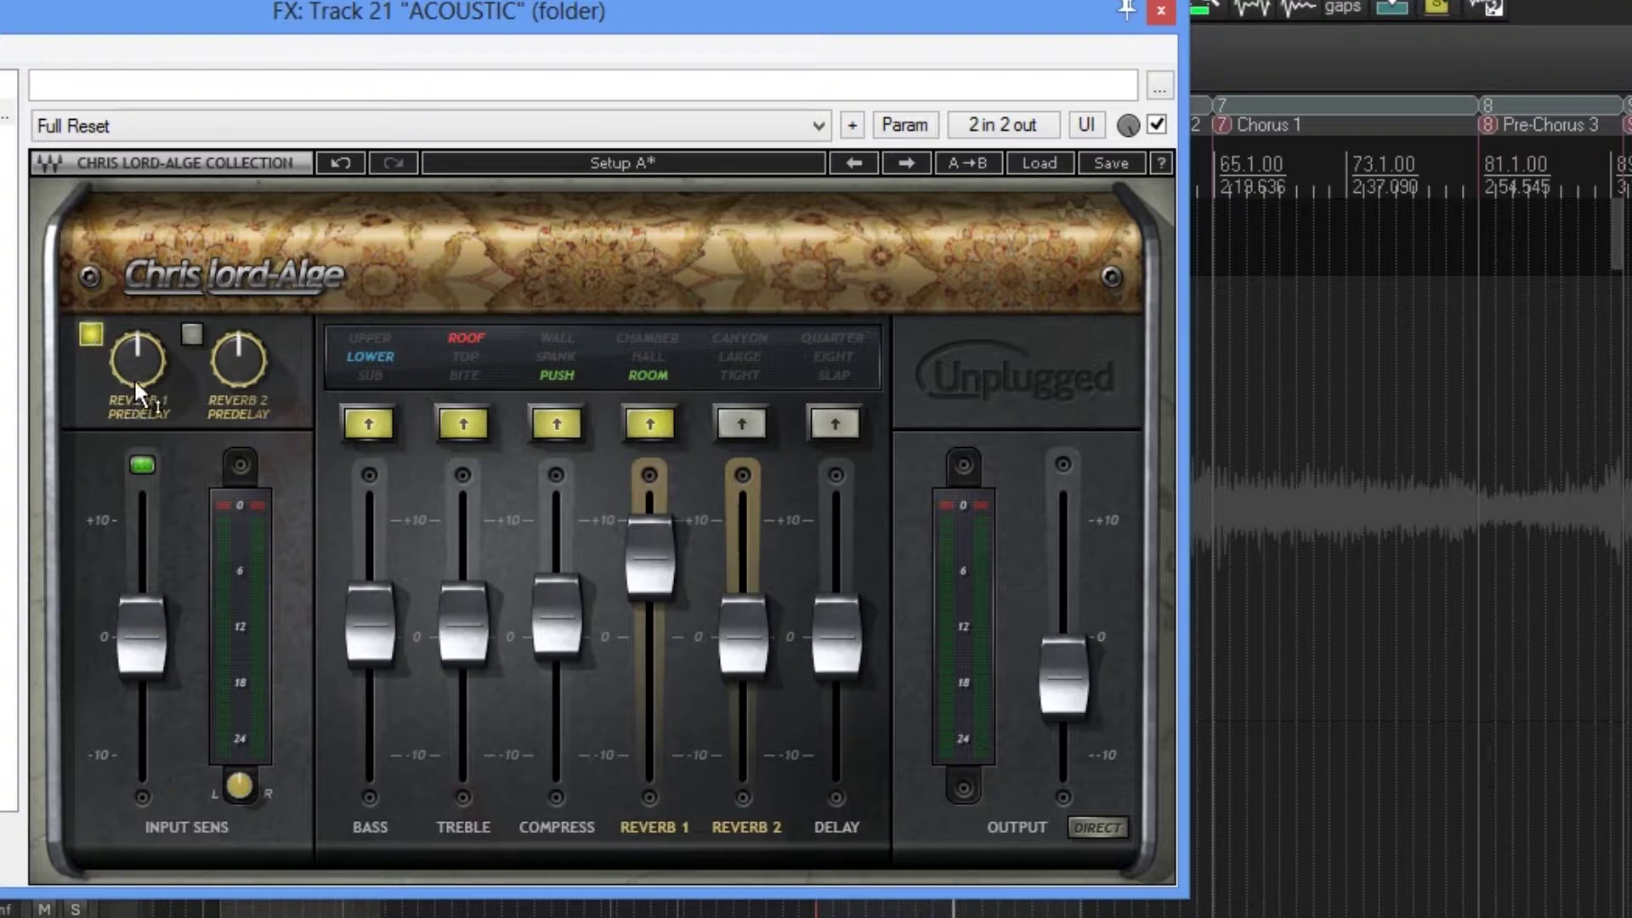
pyautogui.click(134, 377)
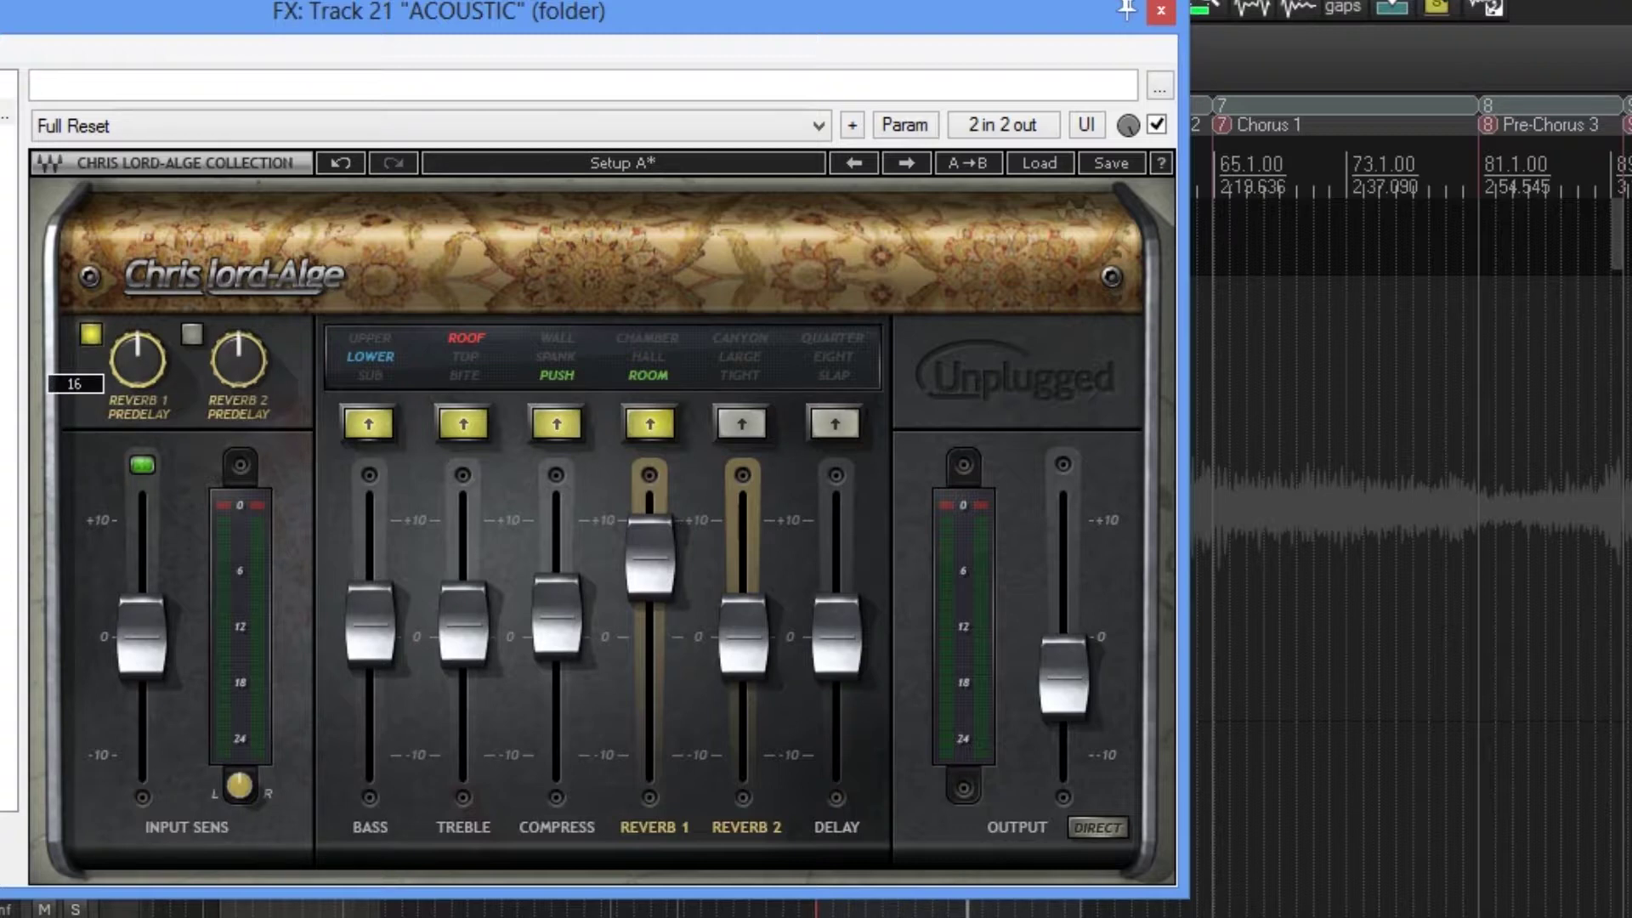
pyautogui.moveTo(134, 378); pyautogui.dragTo(134, 374)
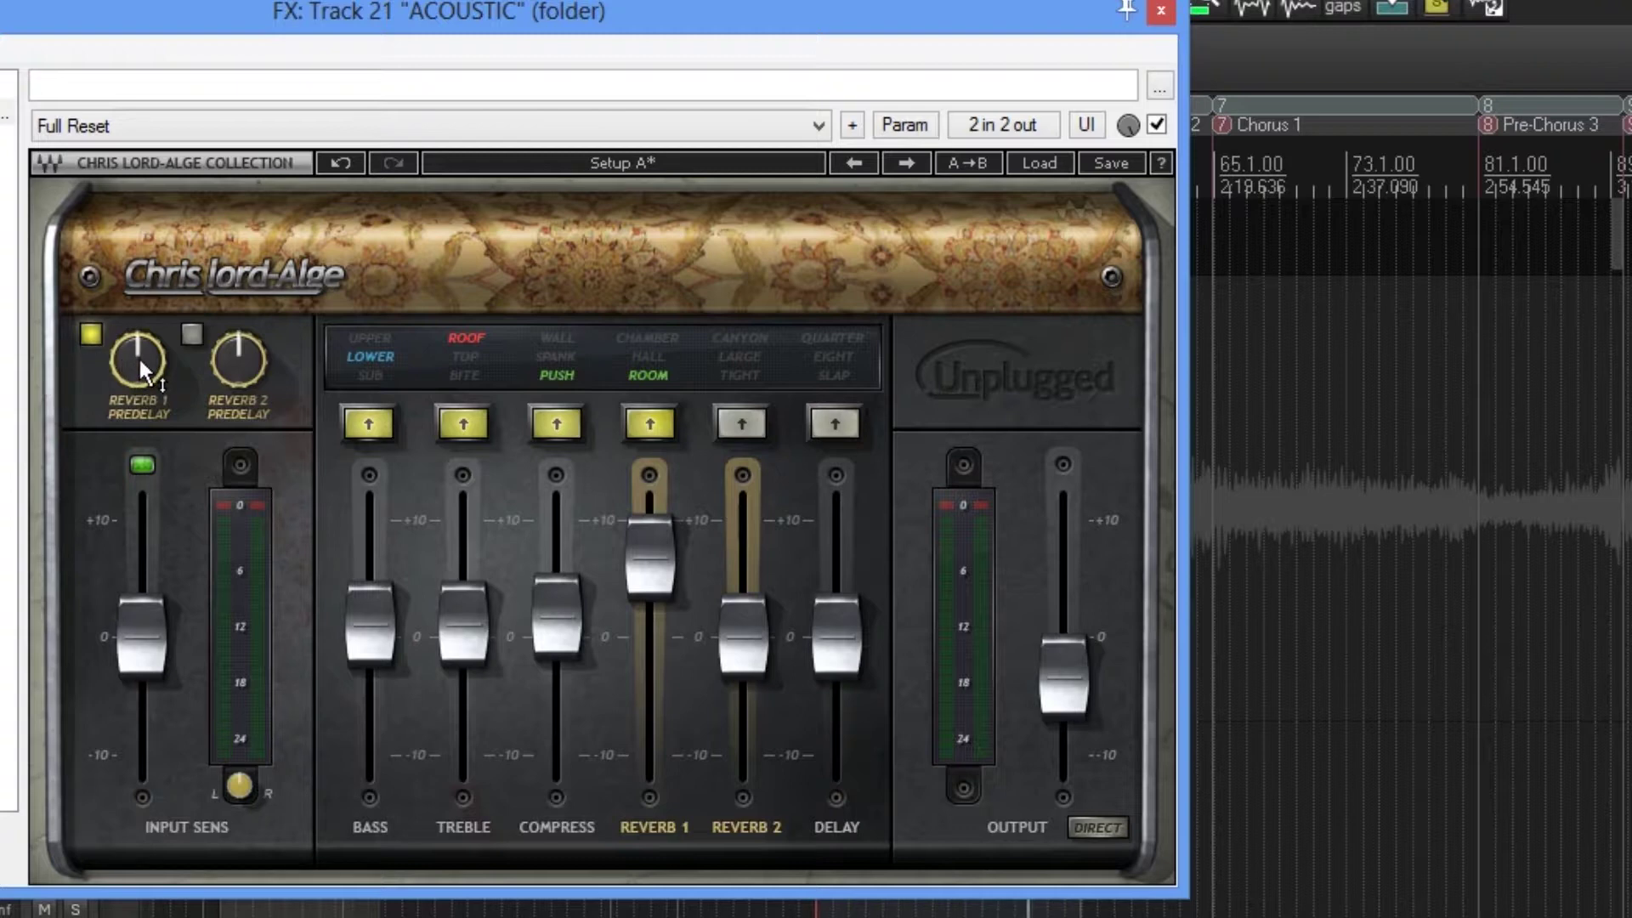
pyautogui.scroll(3, 141, 363)
pyautogui.scroll(2, 137, 355)
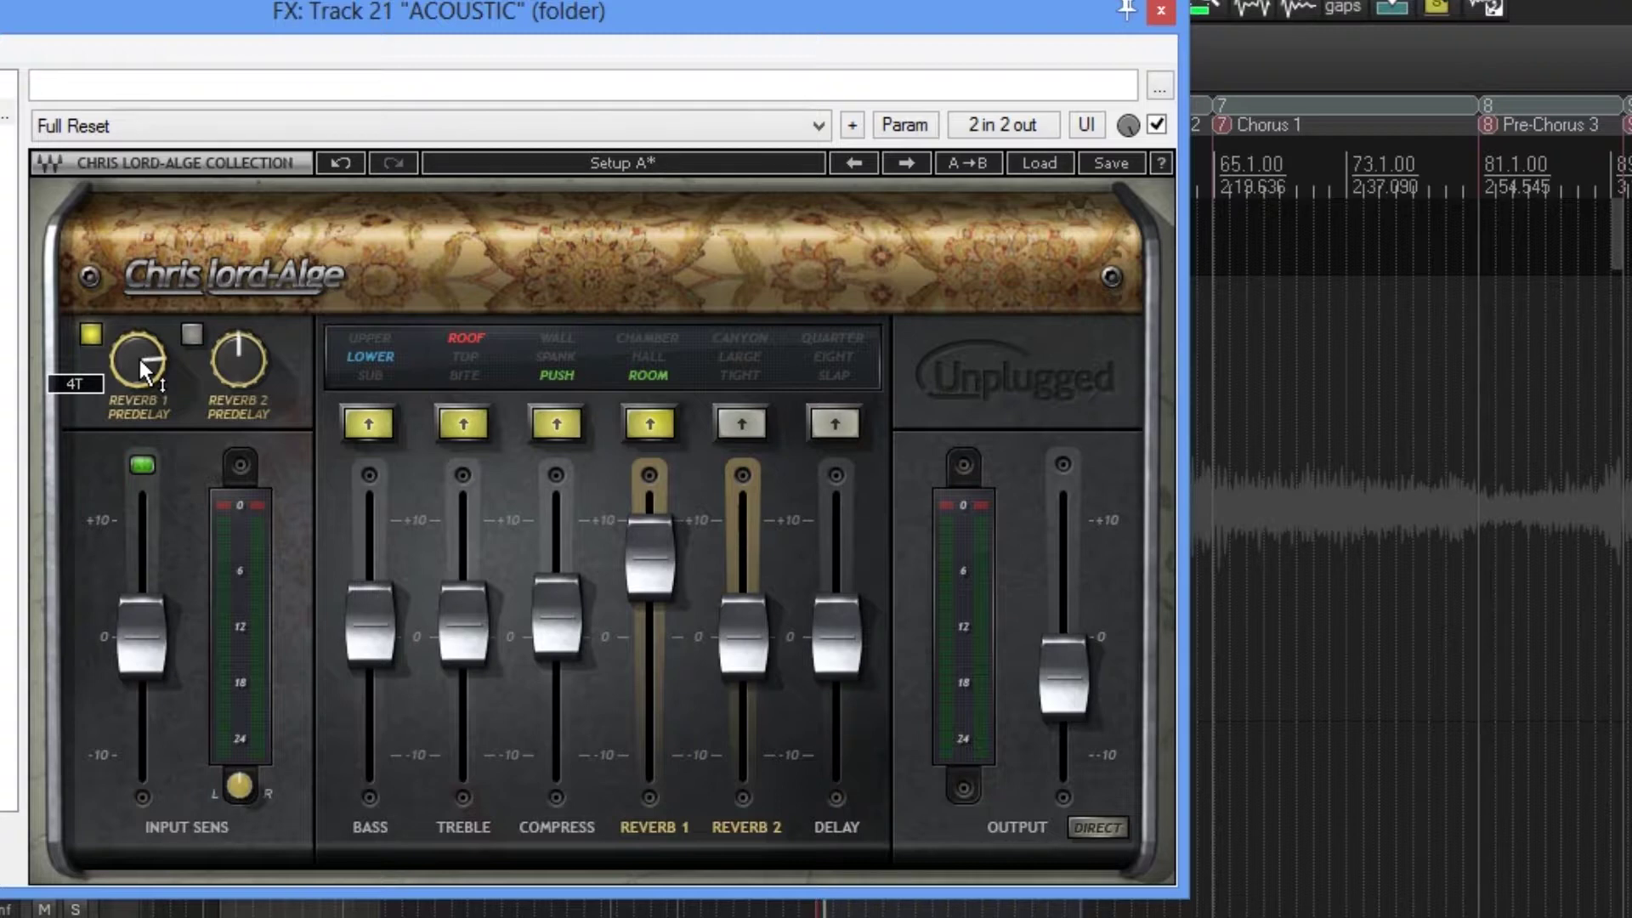
pyautogui.scroll(-5, 138, 355)
pyautogui.scroll(-1, 141, 367)
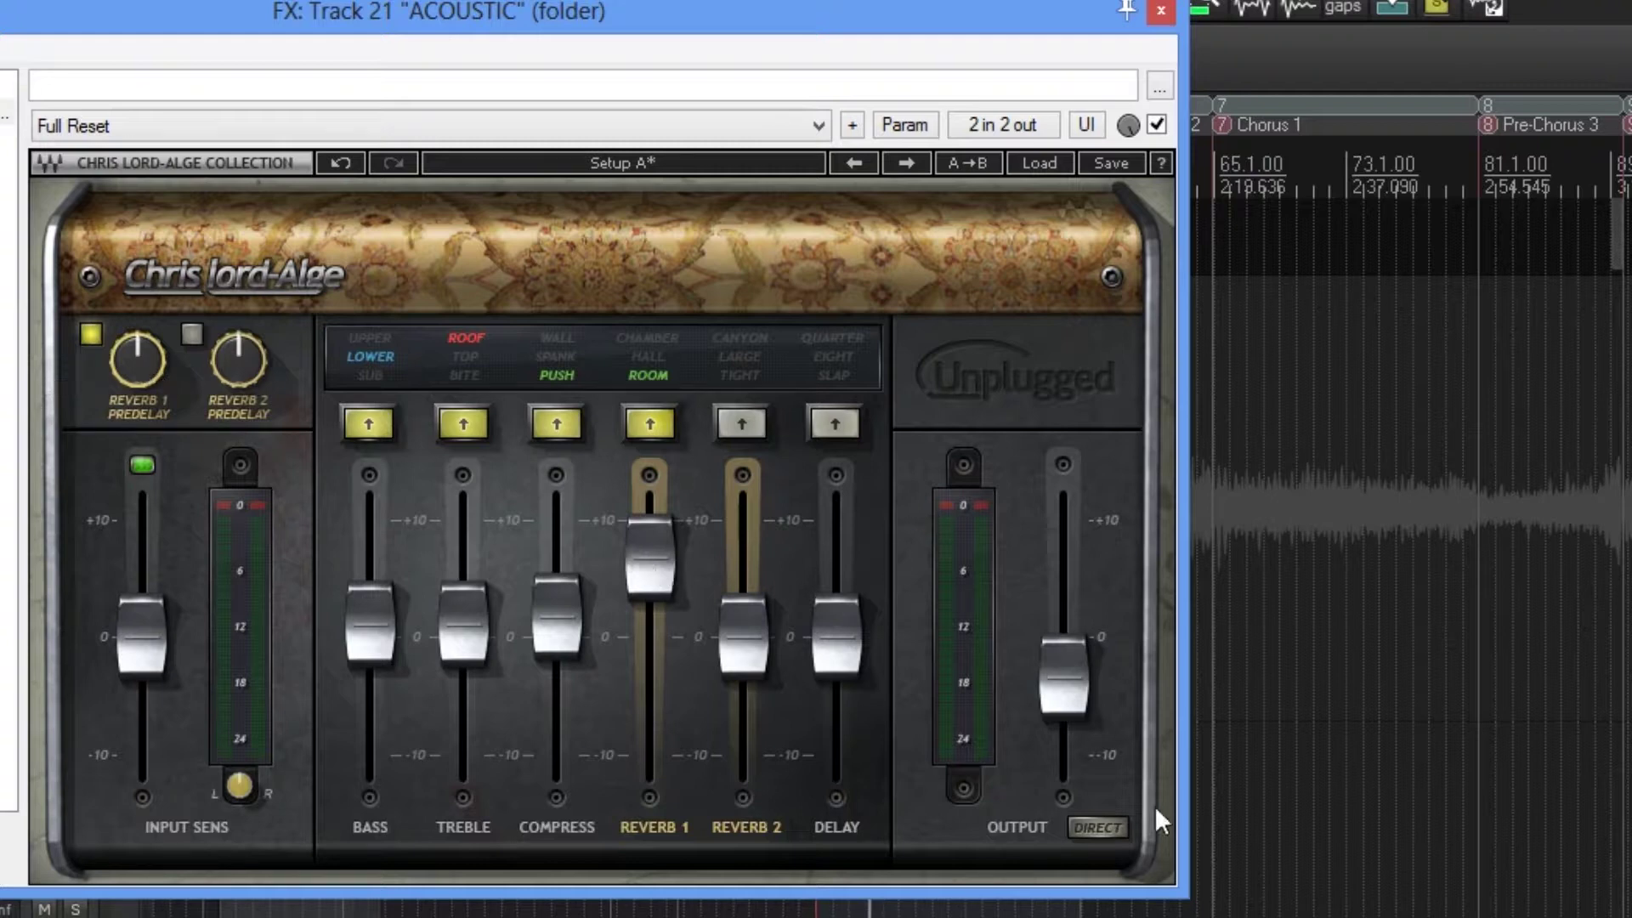
# Step: Lower the Reverb 1 fader to just above 0 and compare the sound with Direct on and off, ending with Direct off
pyautogui.click(1105, 828)
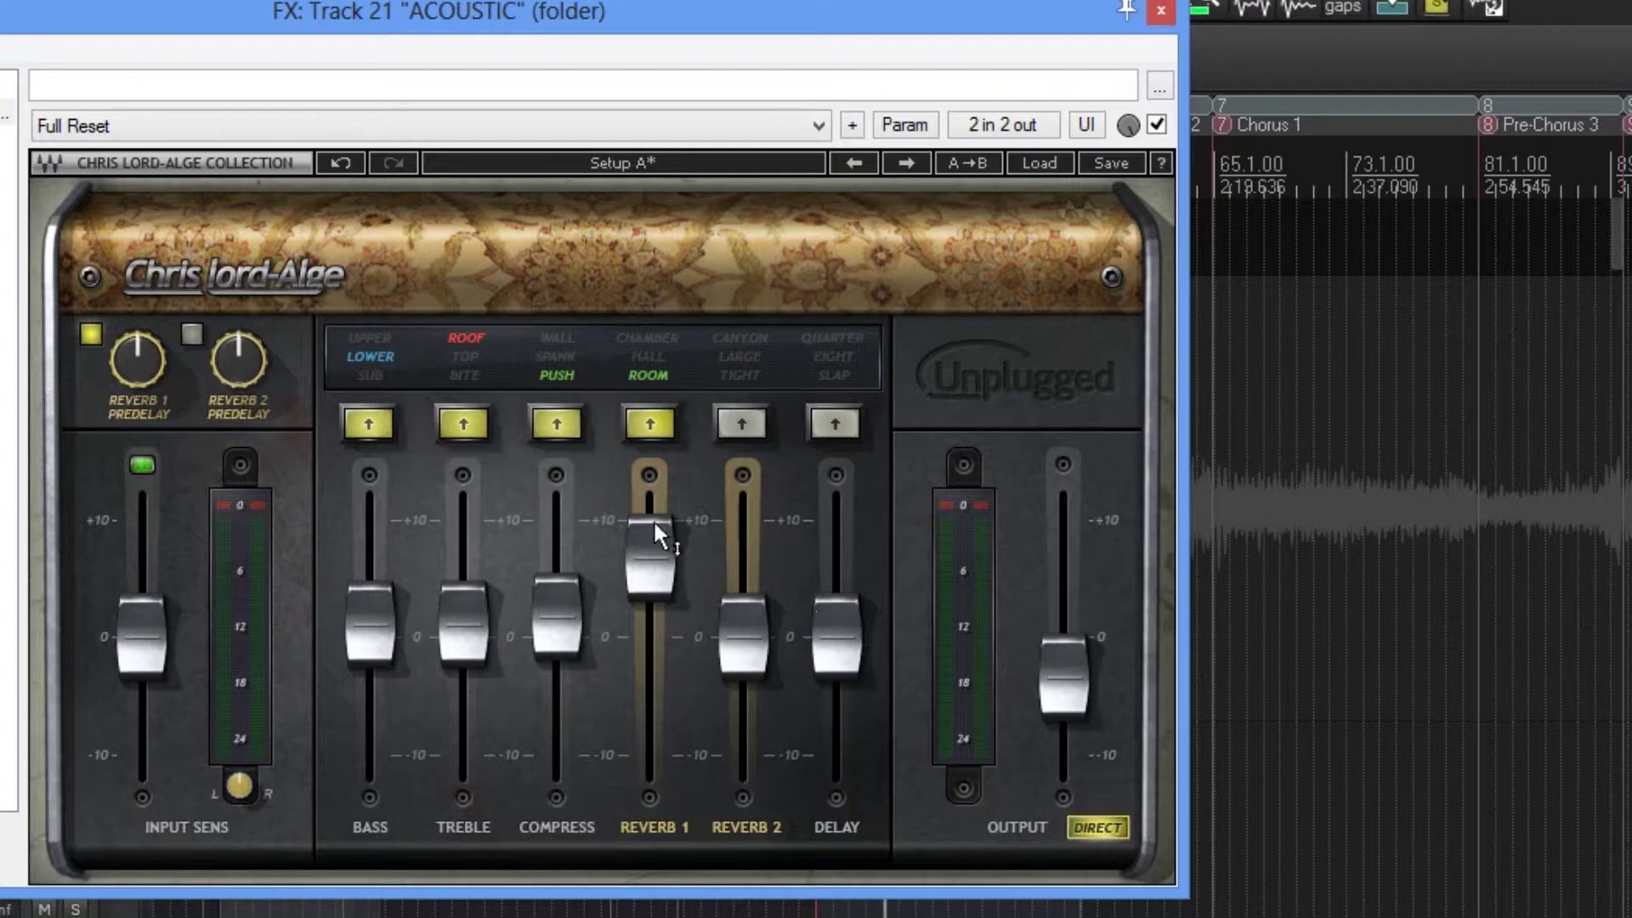
pyautogui.moveTo(656, 564); pyautogui.dragTo(695, 670)
pyautogui.click(1105, 826)
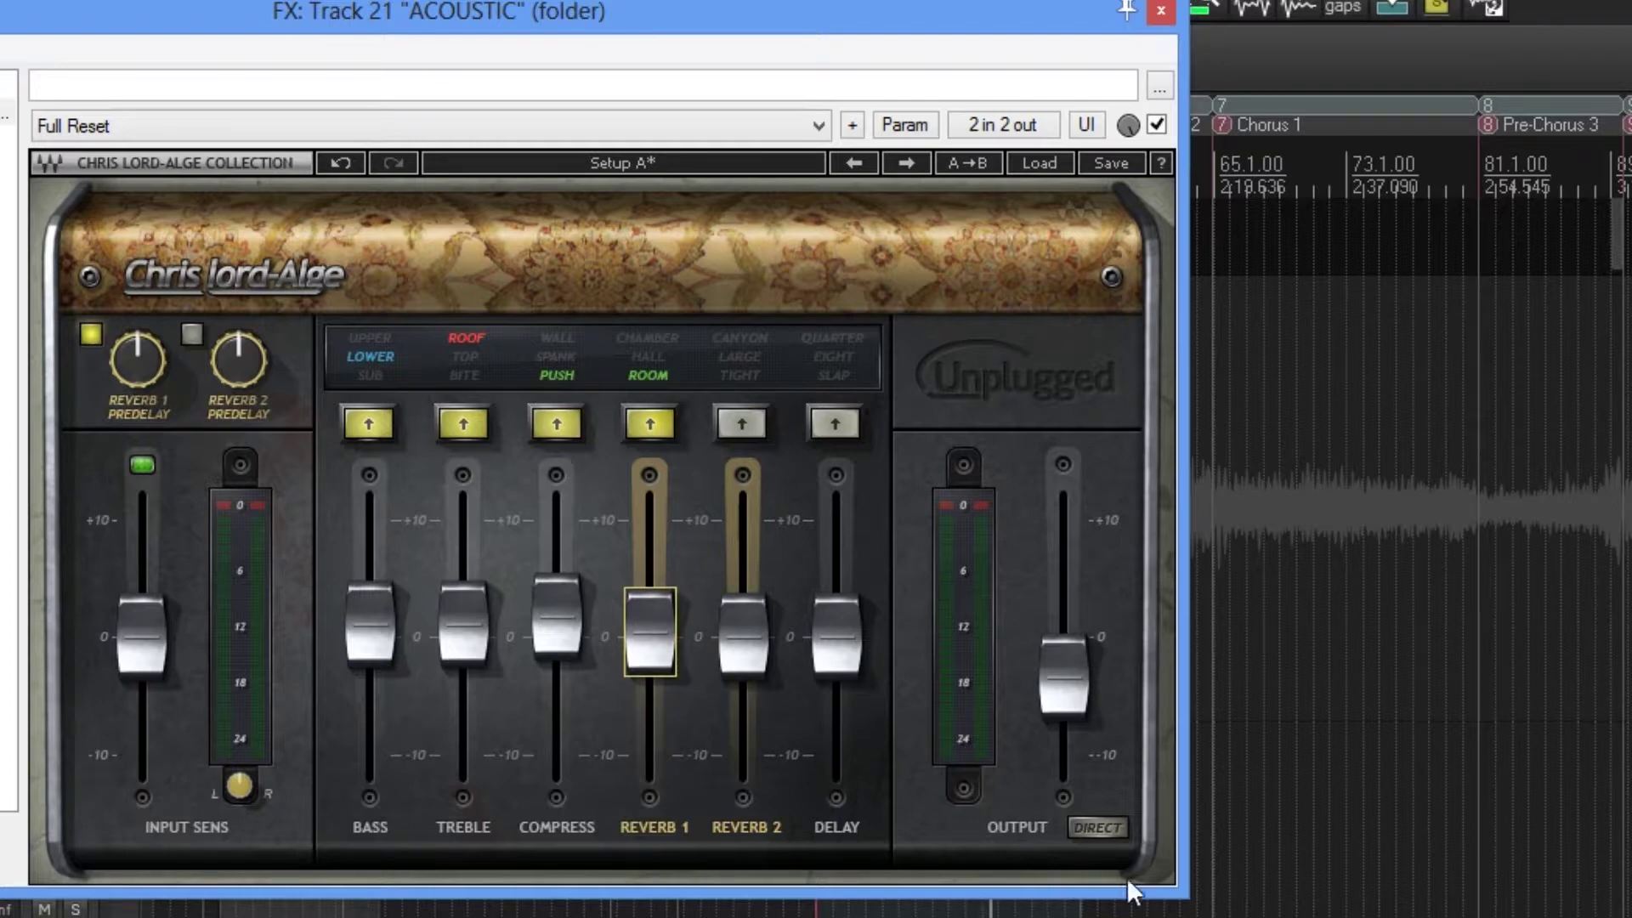
pyautogui.click(1104, 819)
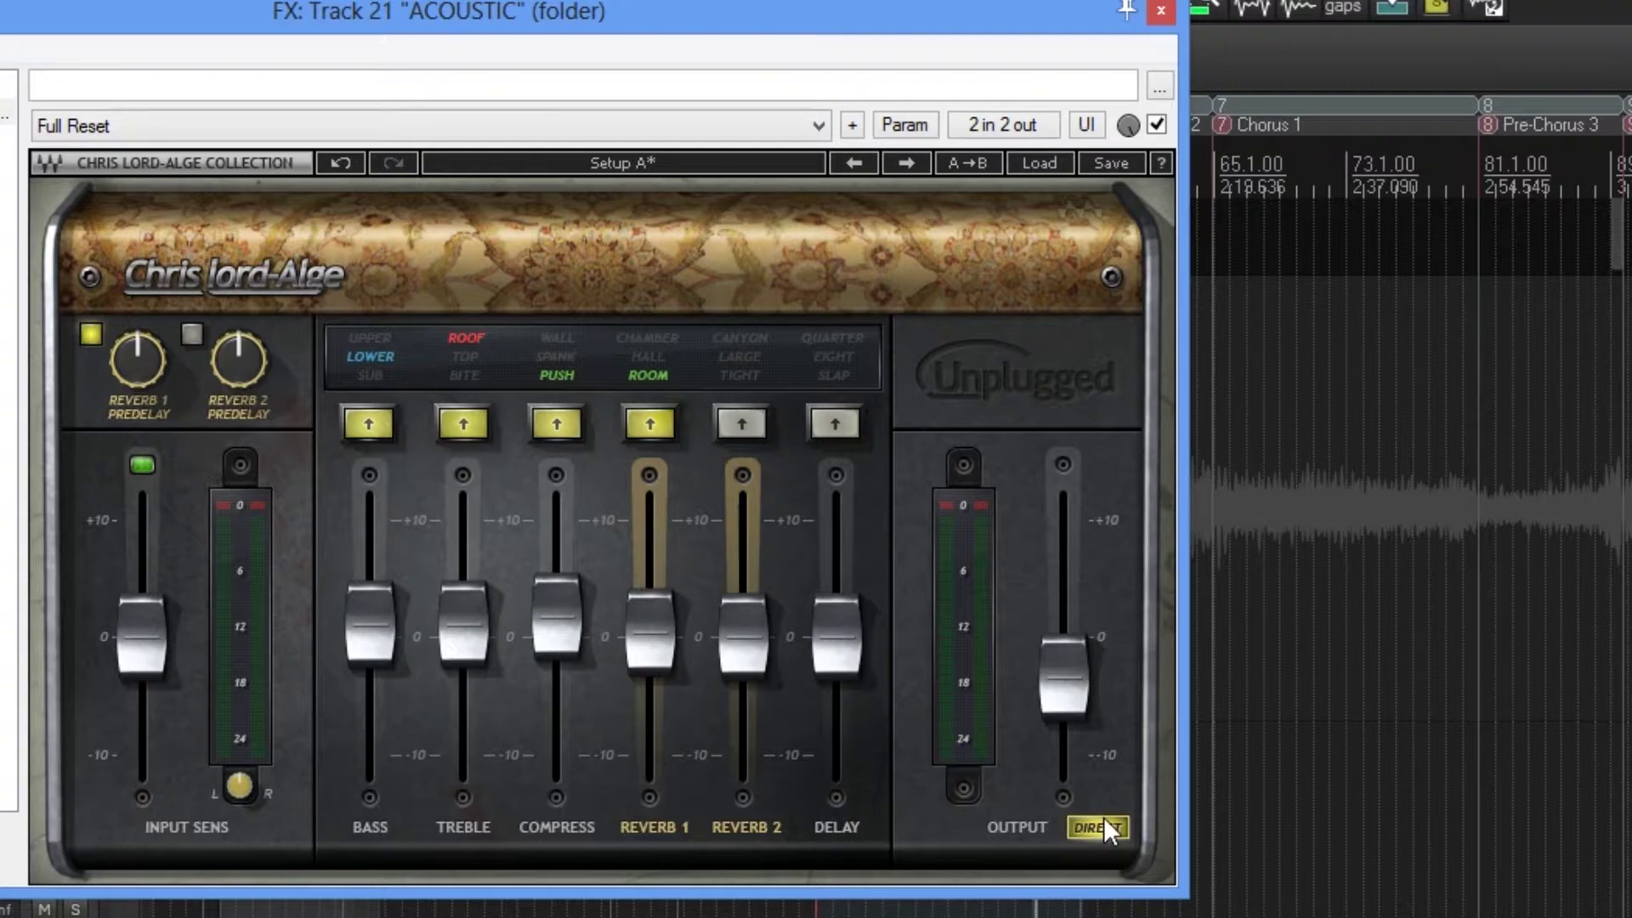
pyautogui.click(1103, 817)
# Step: Turn on Reverb 2, audition its modes with the fader raised, choose Large and set the fader to about -3.2
pyautogui.click(761, 423)
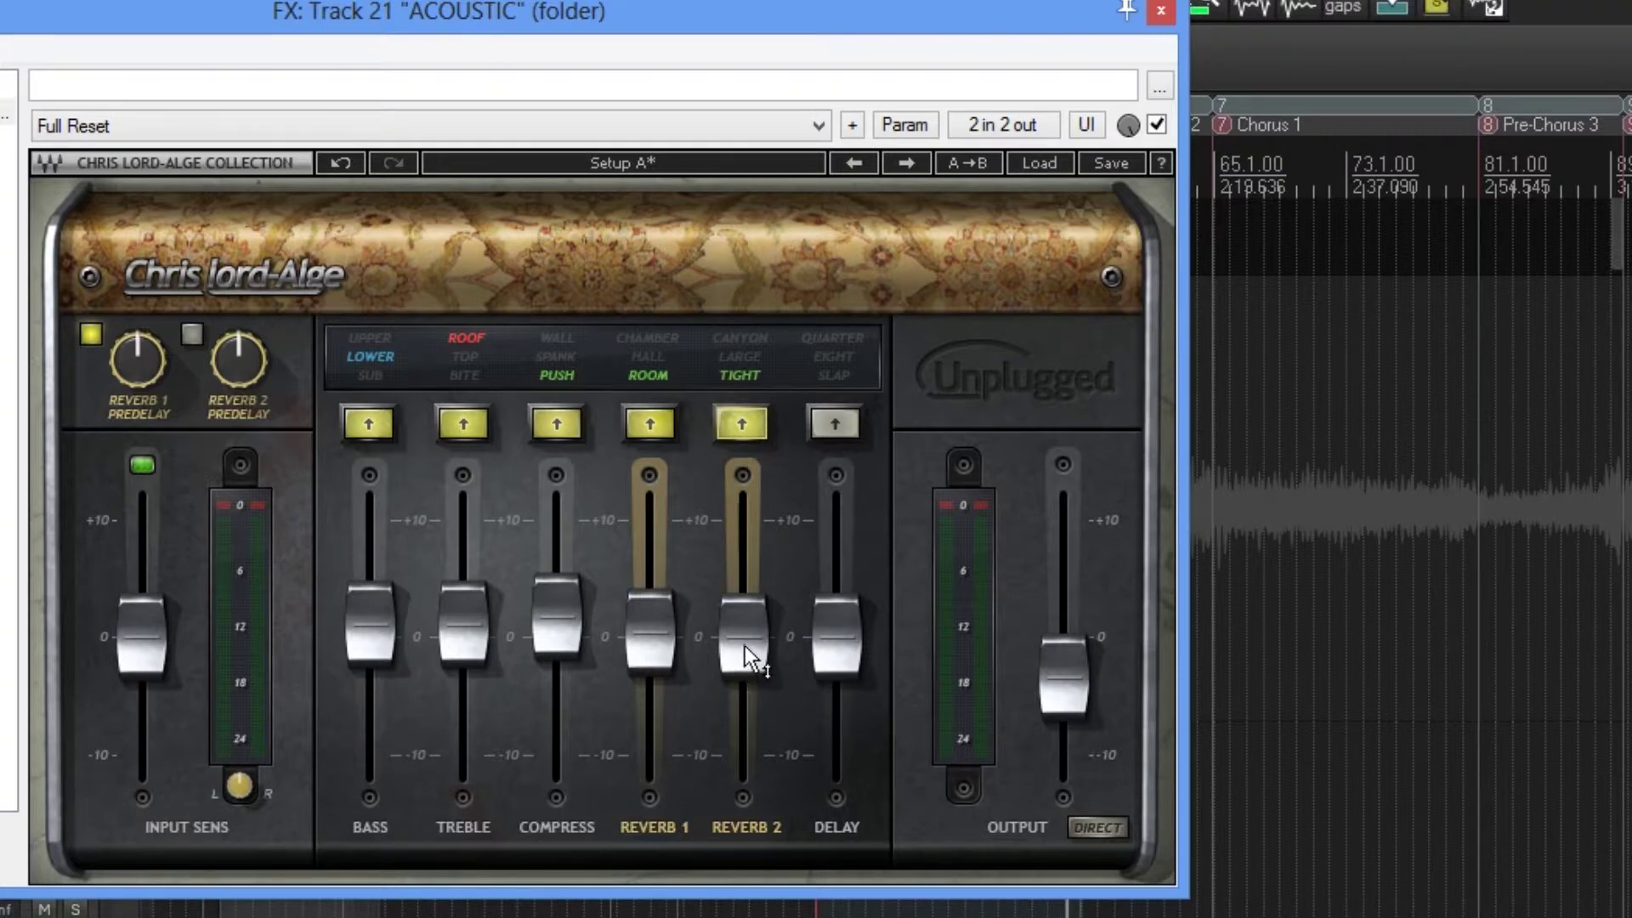
pyautogui.moveTo(745, 645); pyautogui.dragTo(746, 583)
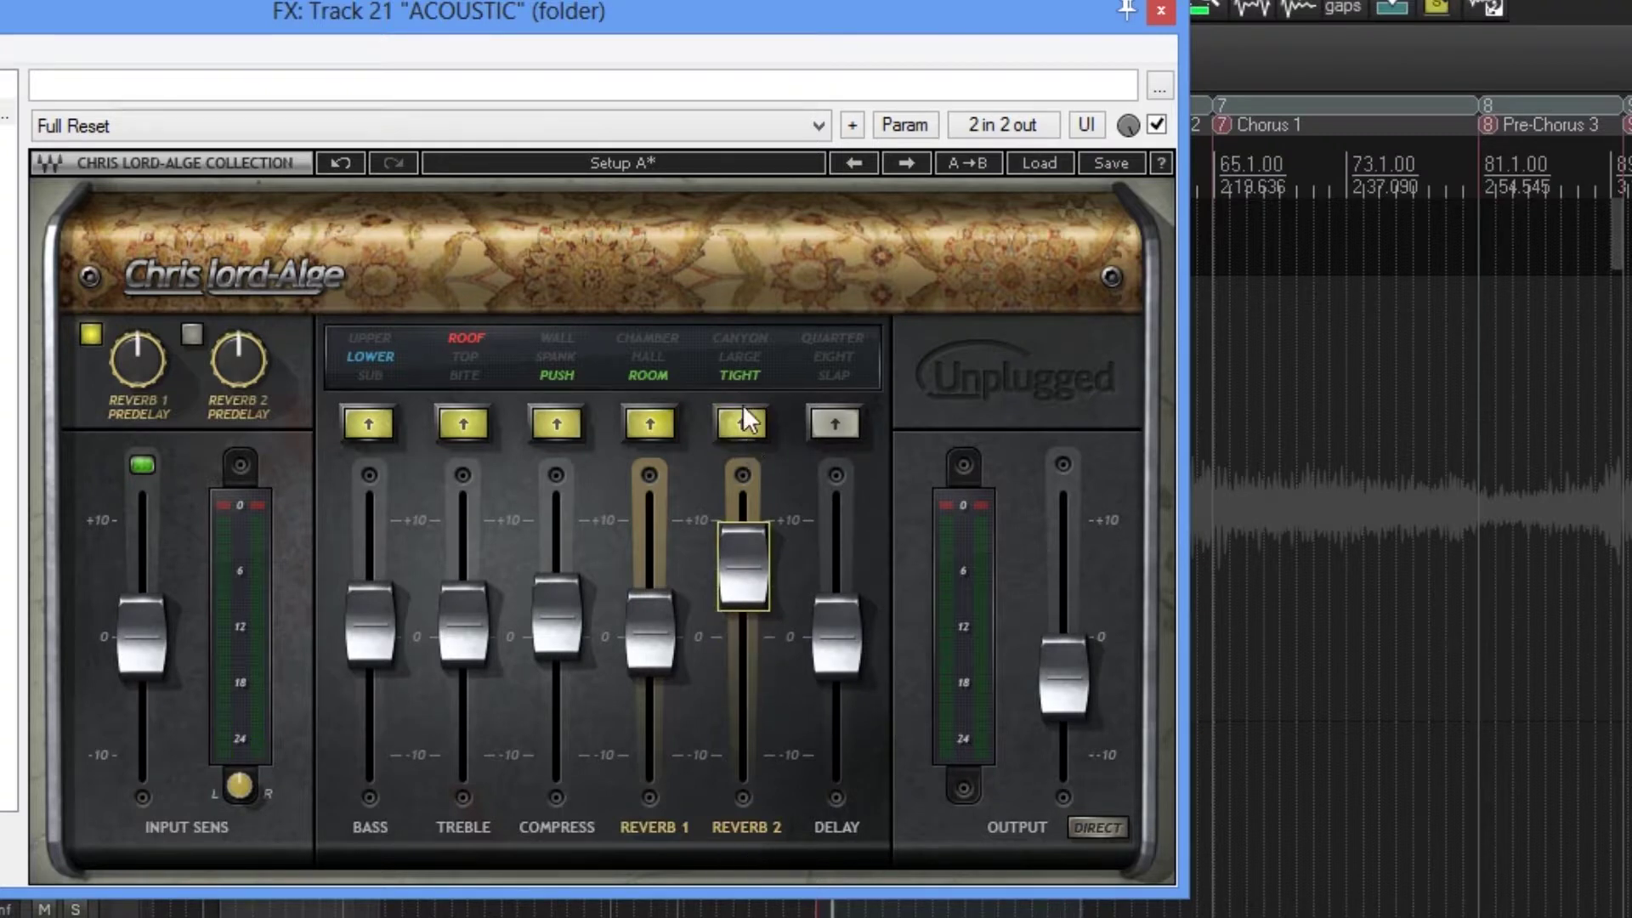
pyautogui.click(742, 415)
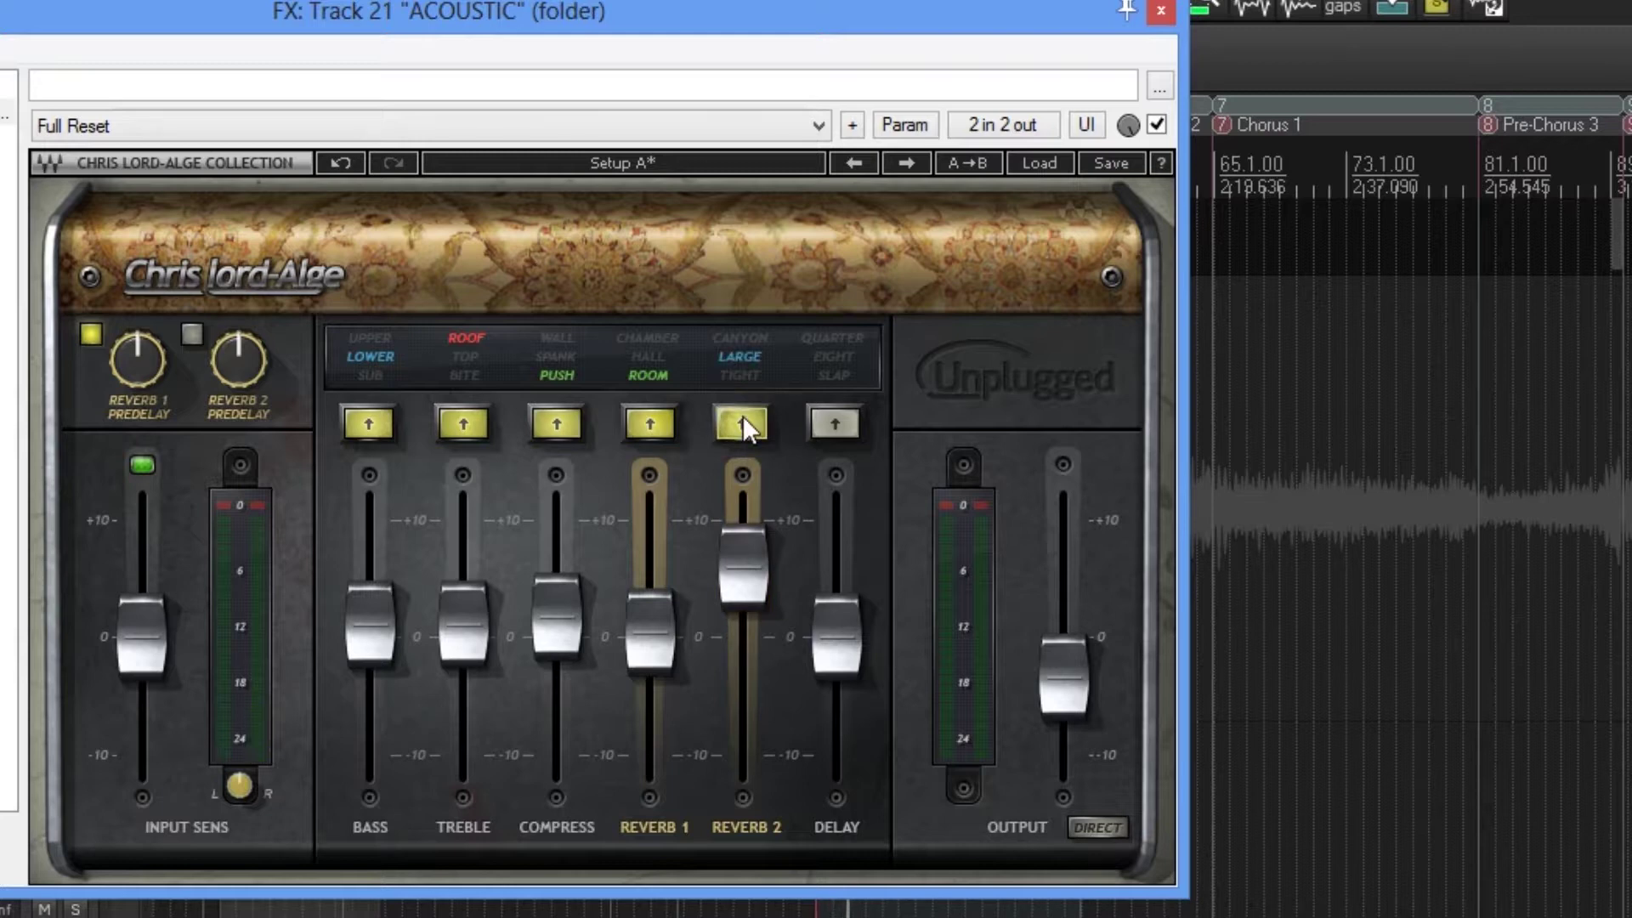
pyautogui.click(742, 414)
pyautogui.click(742, 415)
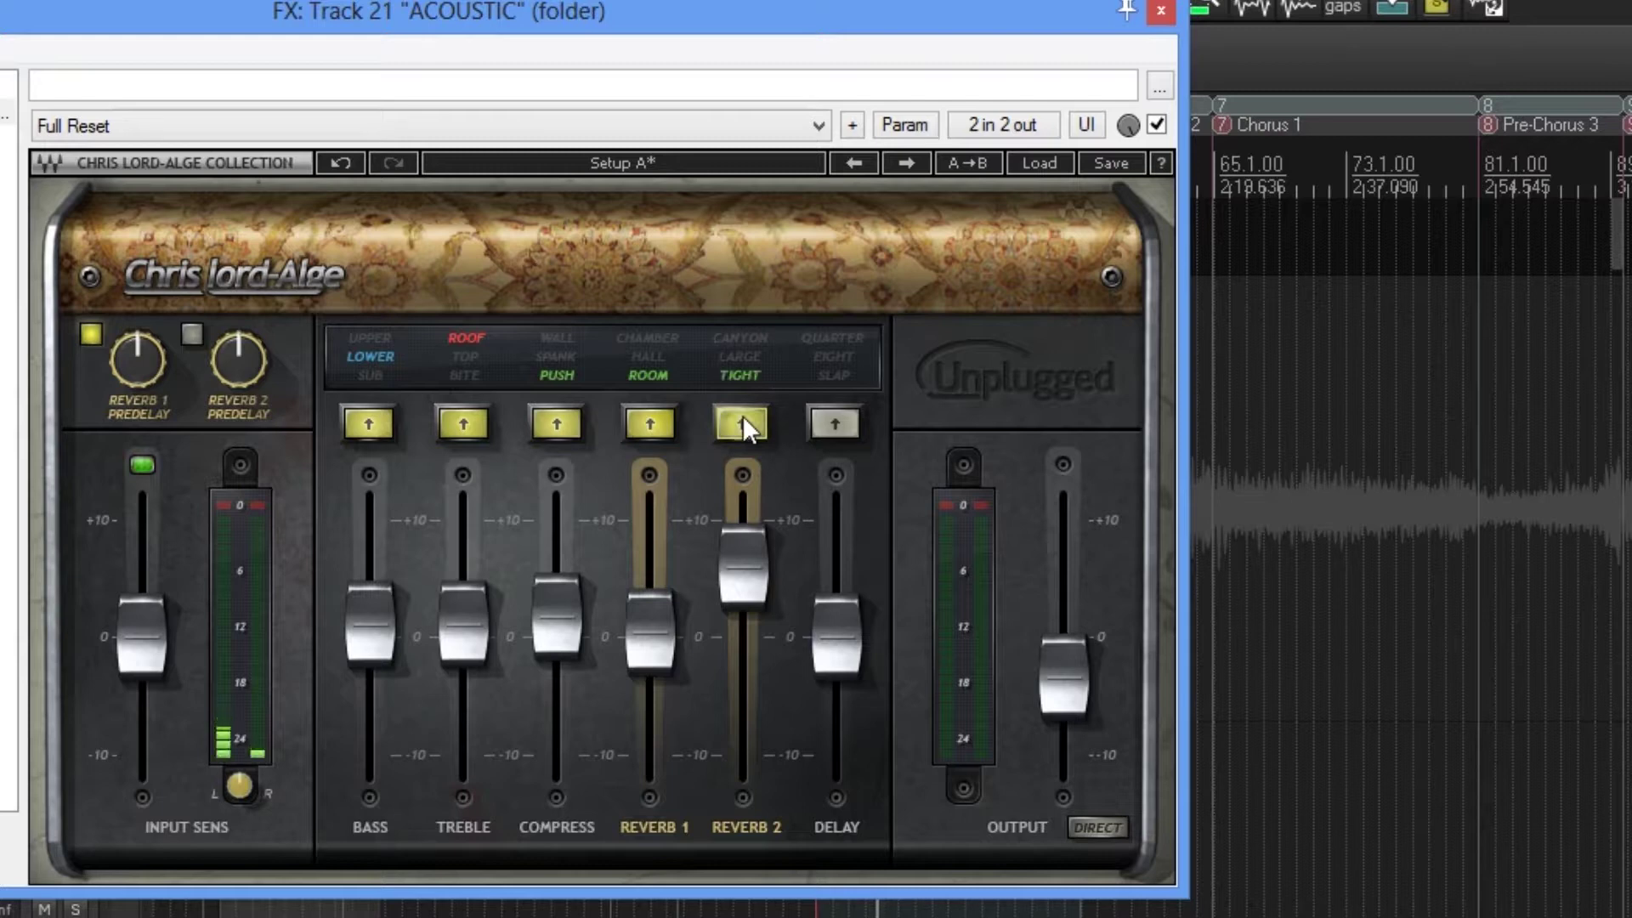
pyautogui.click(742, 415)
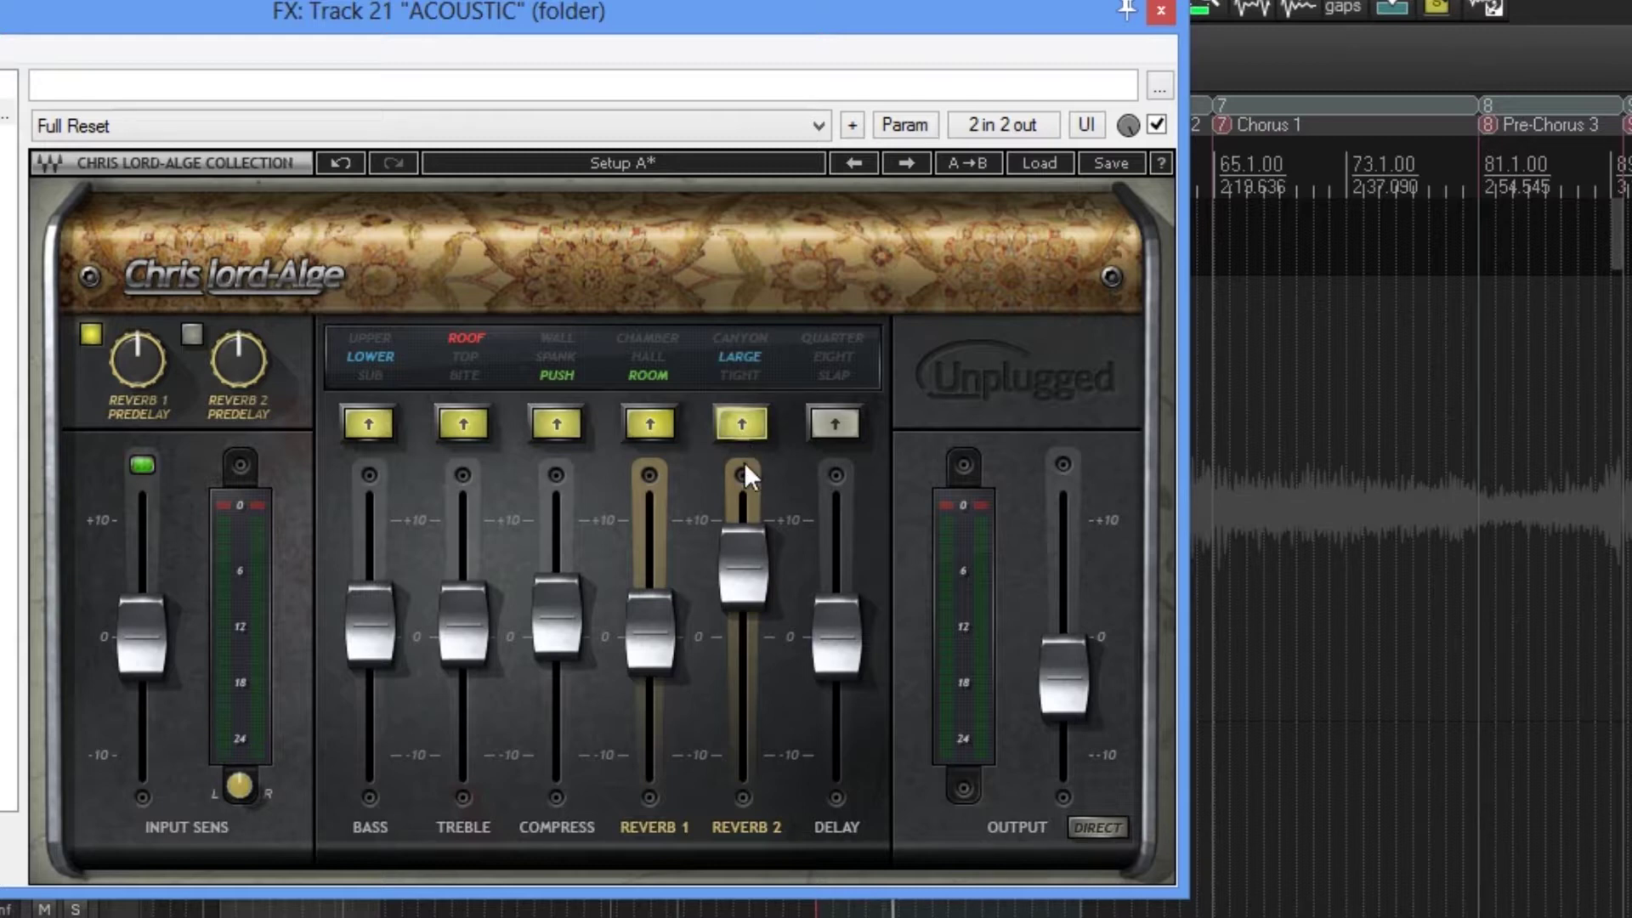
pyautogui.moveTo(744, 595); pyautogui.dragTo(744, 674)
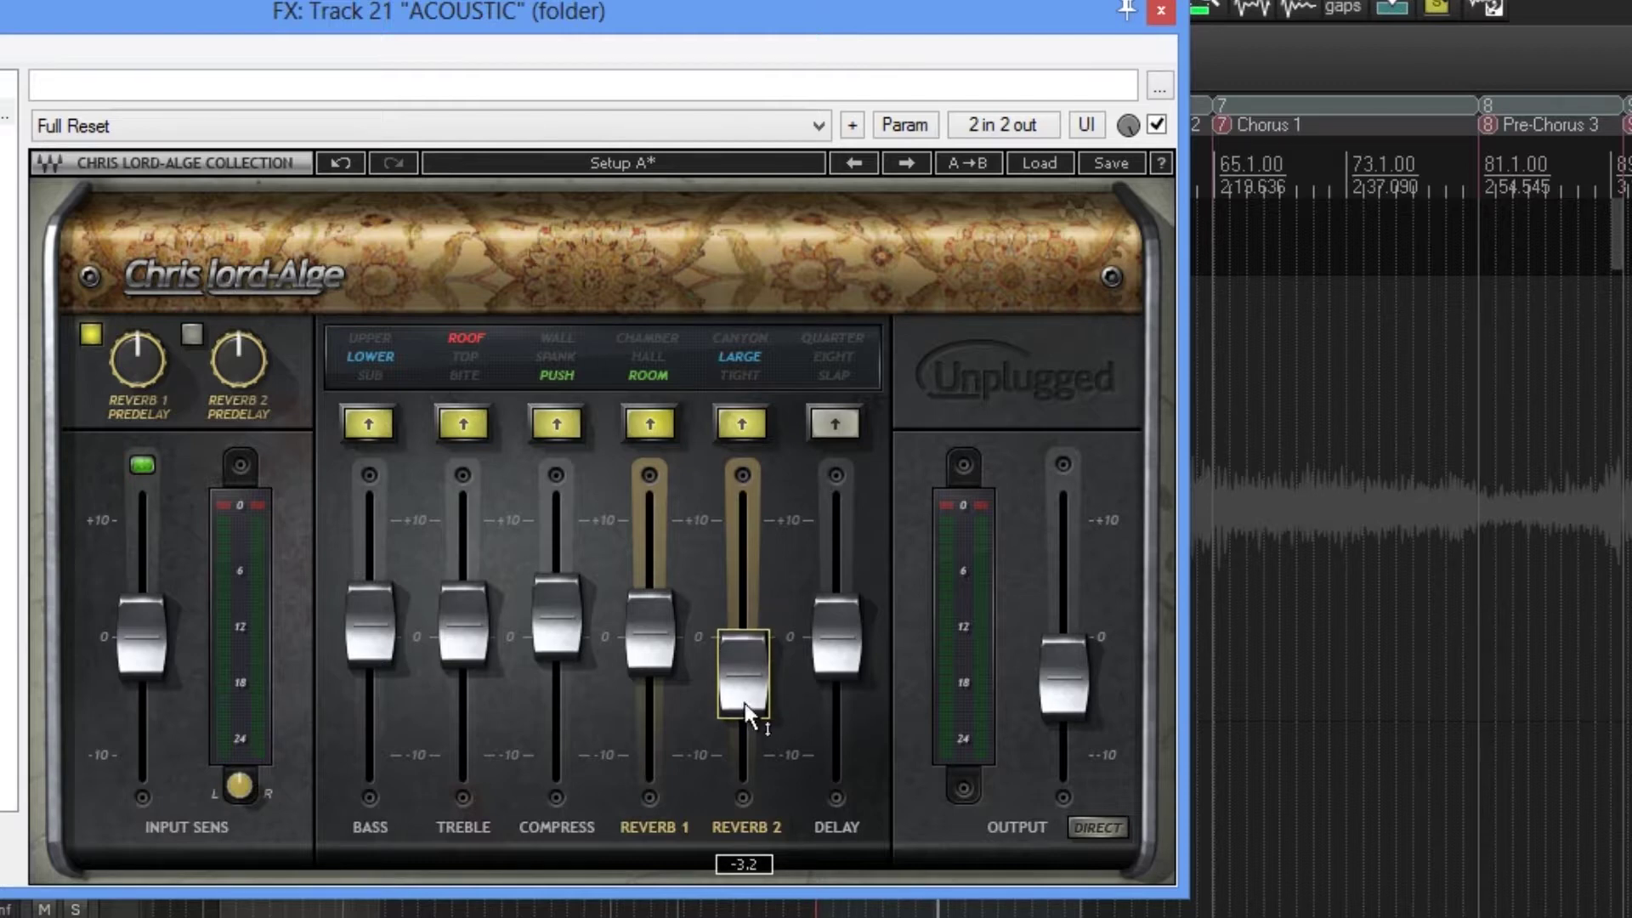
# Step: Switch Direct back on and compare the Top treble mode with Roof, keeping Roof
pyautogui.click(1099, 828)
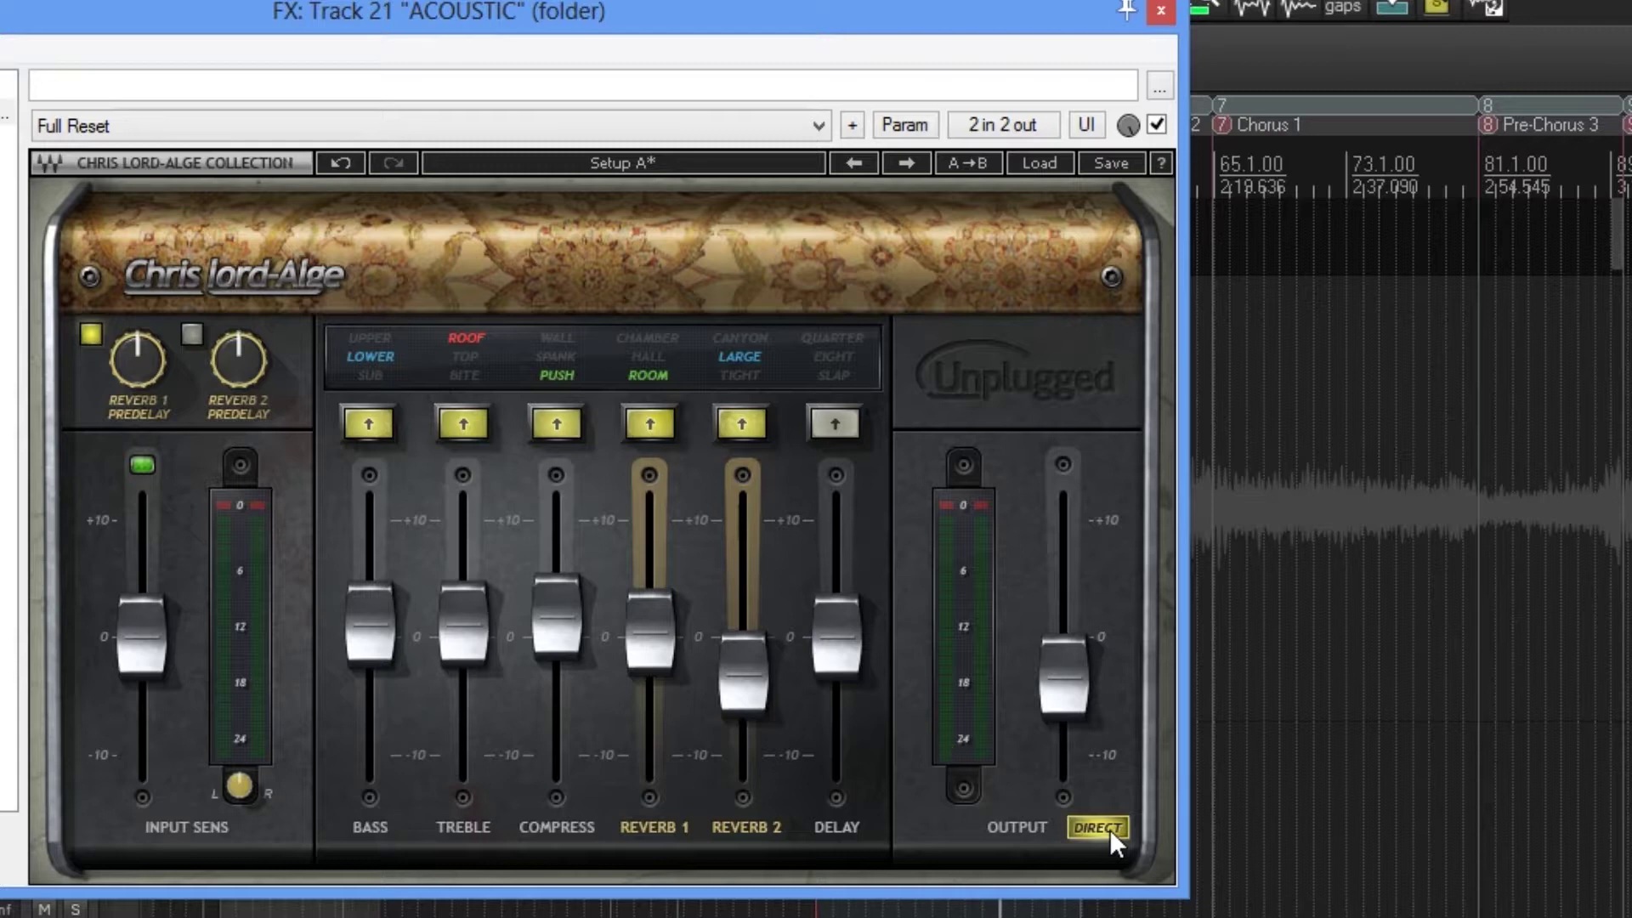
pyautogui.moveTo(463, 629)
pyautogui.mouseDown()
pyautogui.moveTo(463, 575)
pyautogui.moveTo(463, 625)
pyautogui.mouseUp()
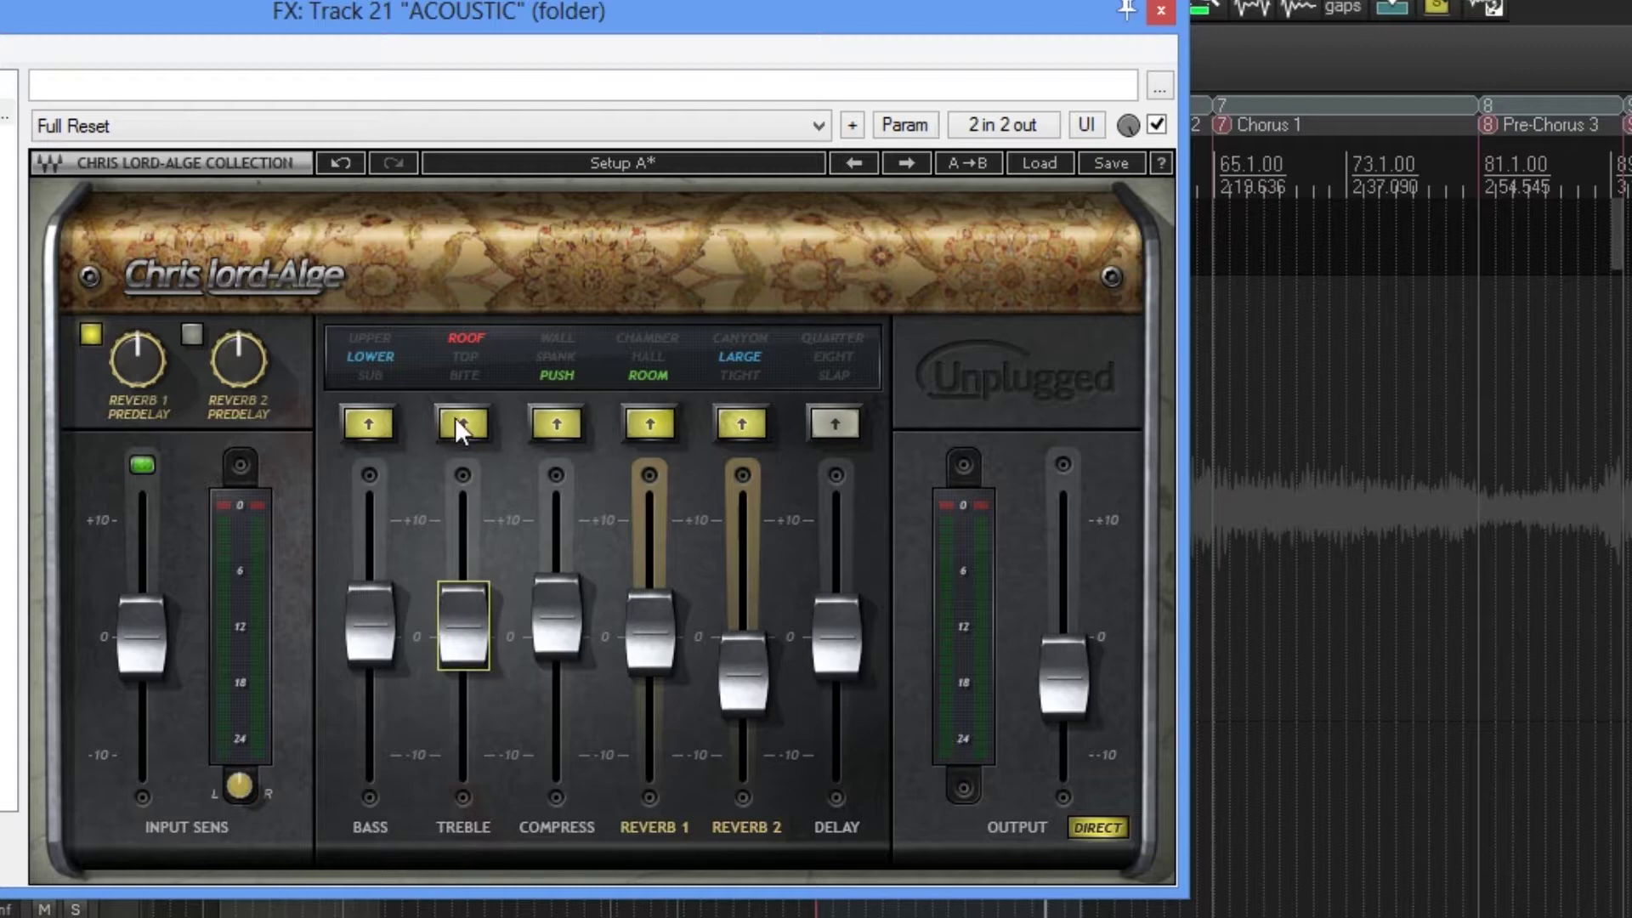
pyautogui.click(455, 416)
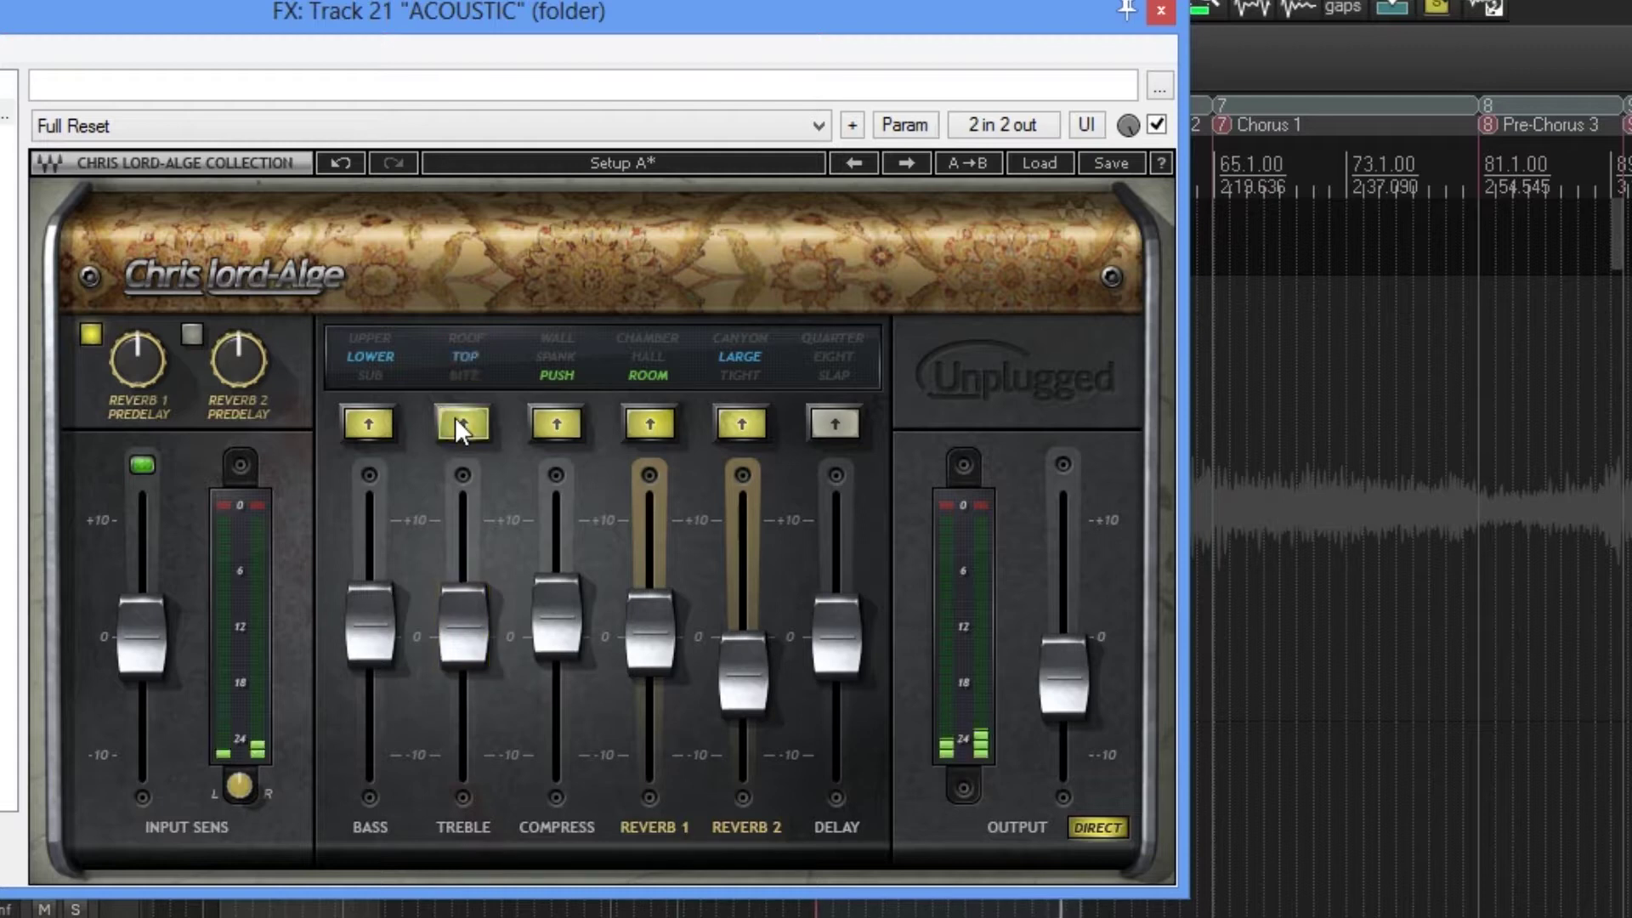
pyautogui.click(455, 417)
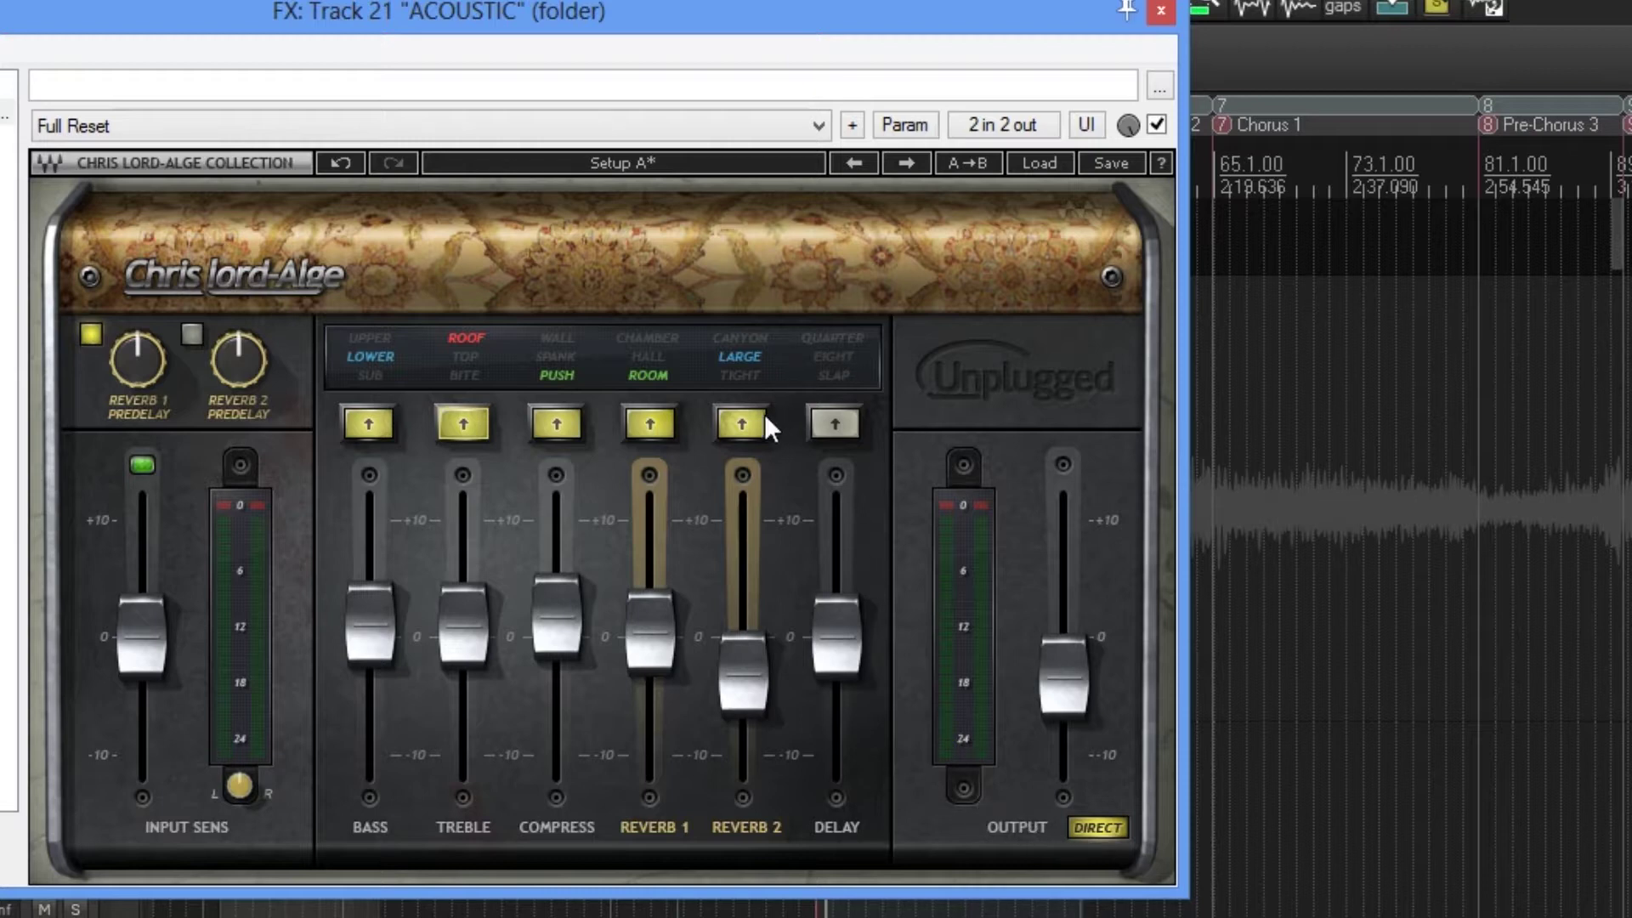
# Step: Turn on the delay in Slap mode and set its fader to -2.5 while listening with Direct off
pyautogui.click(835, 424)
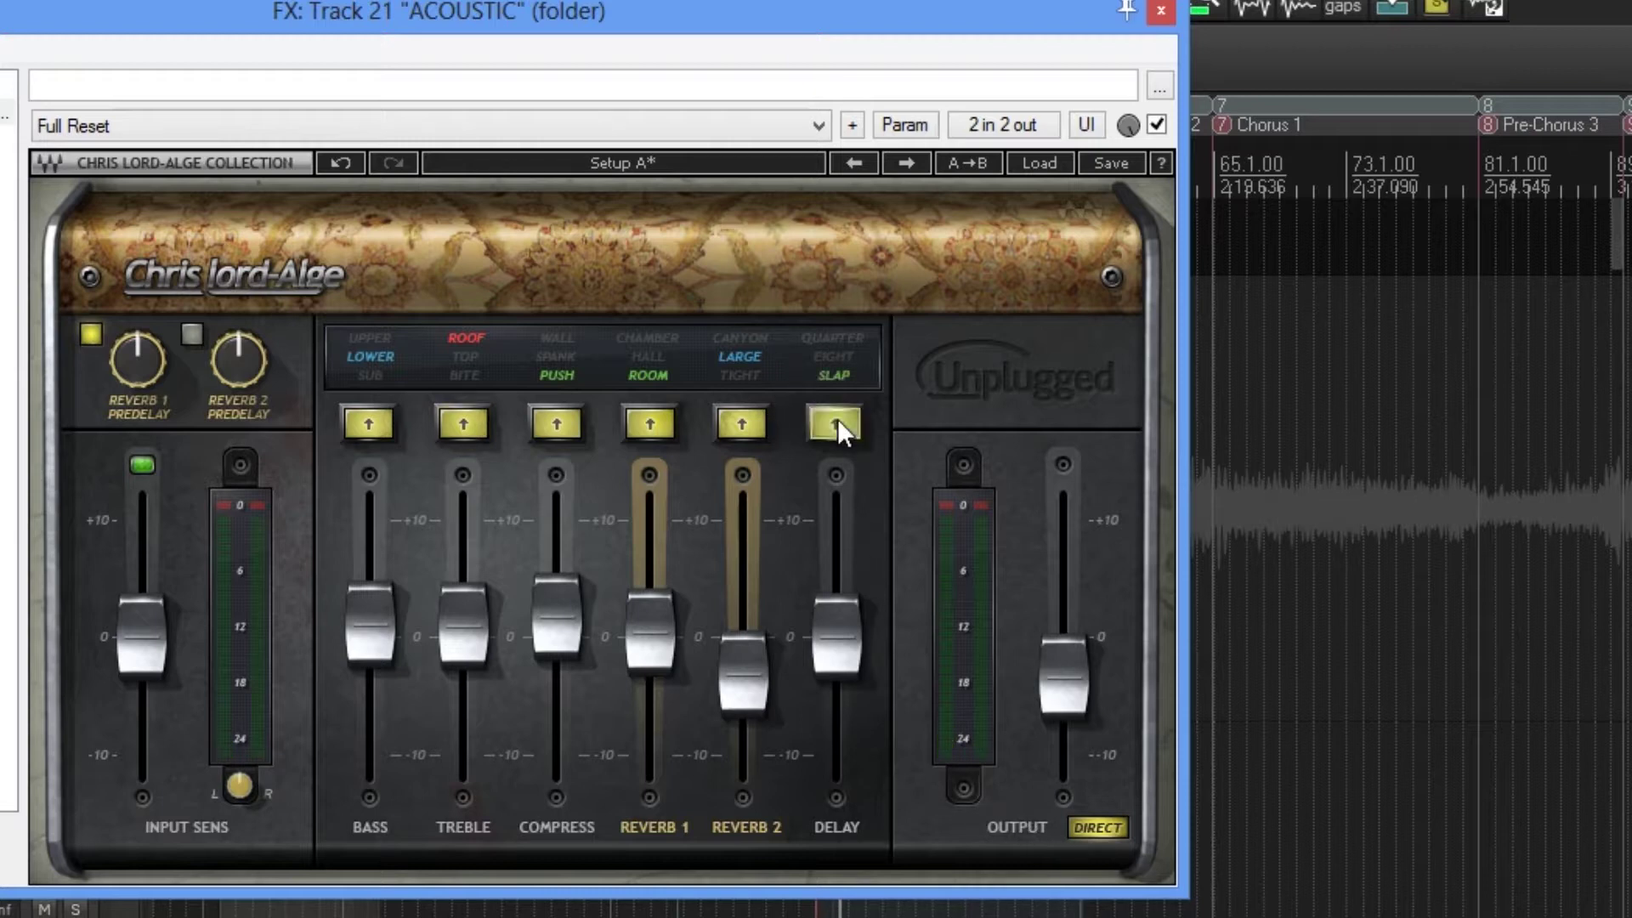
pyautogui.click(1092, 829)
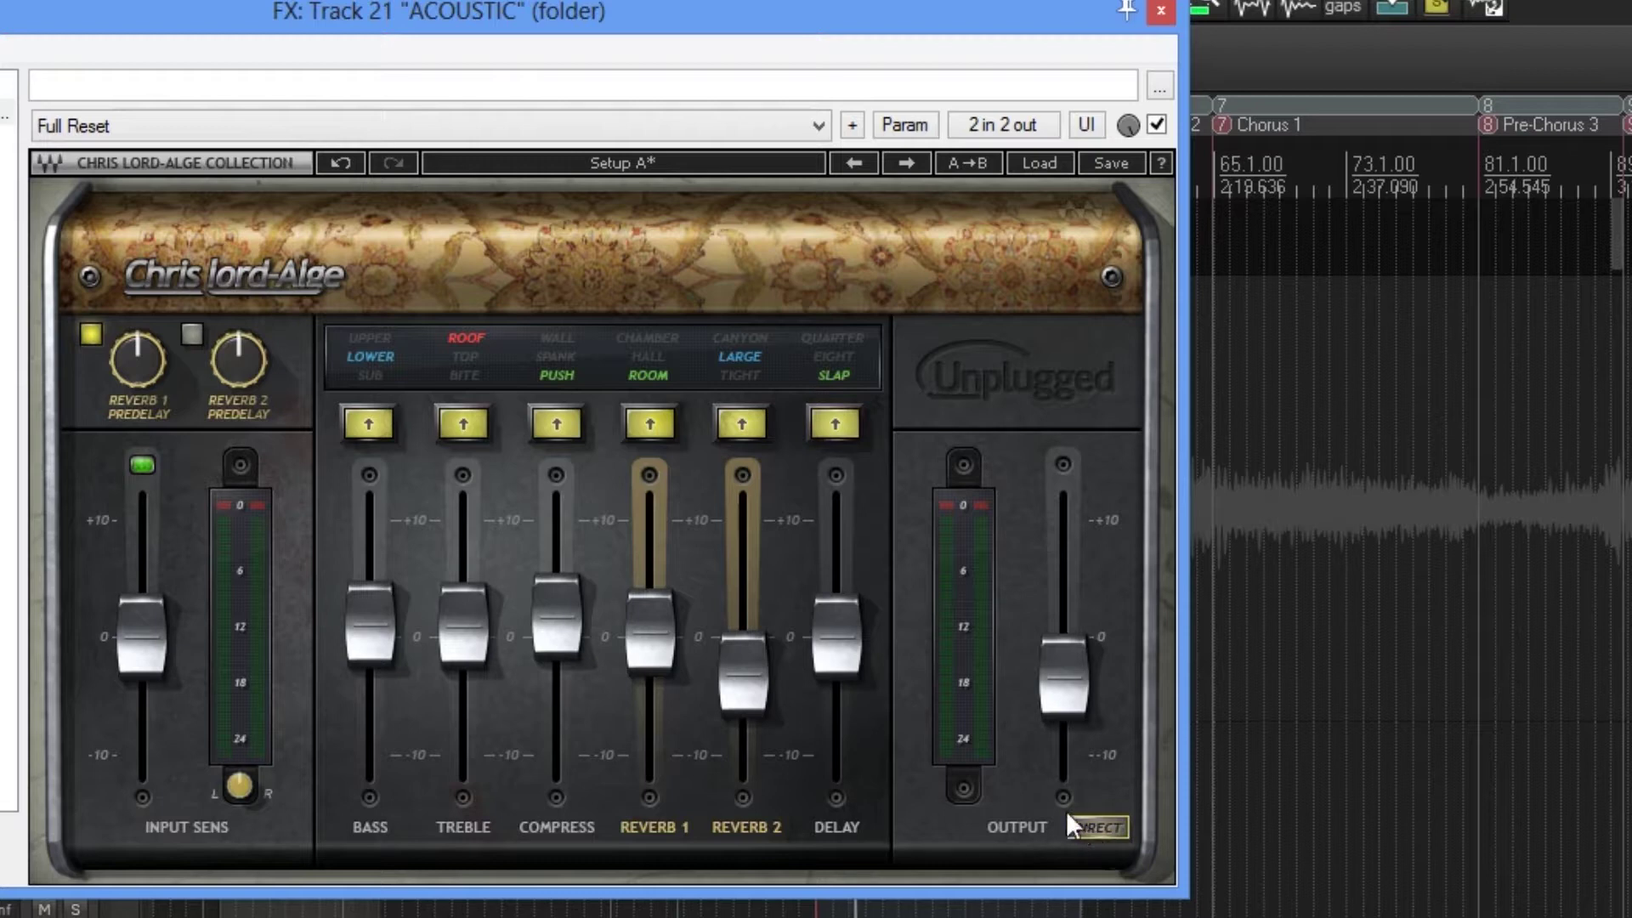
pyautogui.moveTo(834, 633)
pyautogui.mouseDown()
pyautogui.moveTo(836, 566)
pyautogui.moveTo(836, 665)
pyautogui.mouseUp()
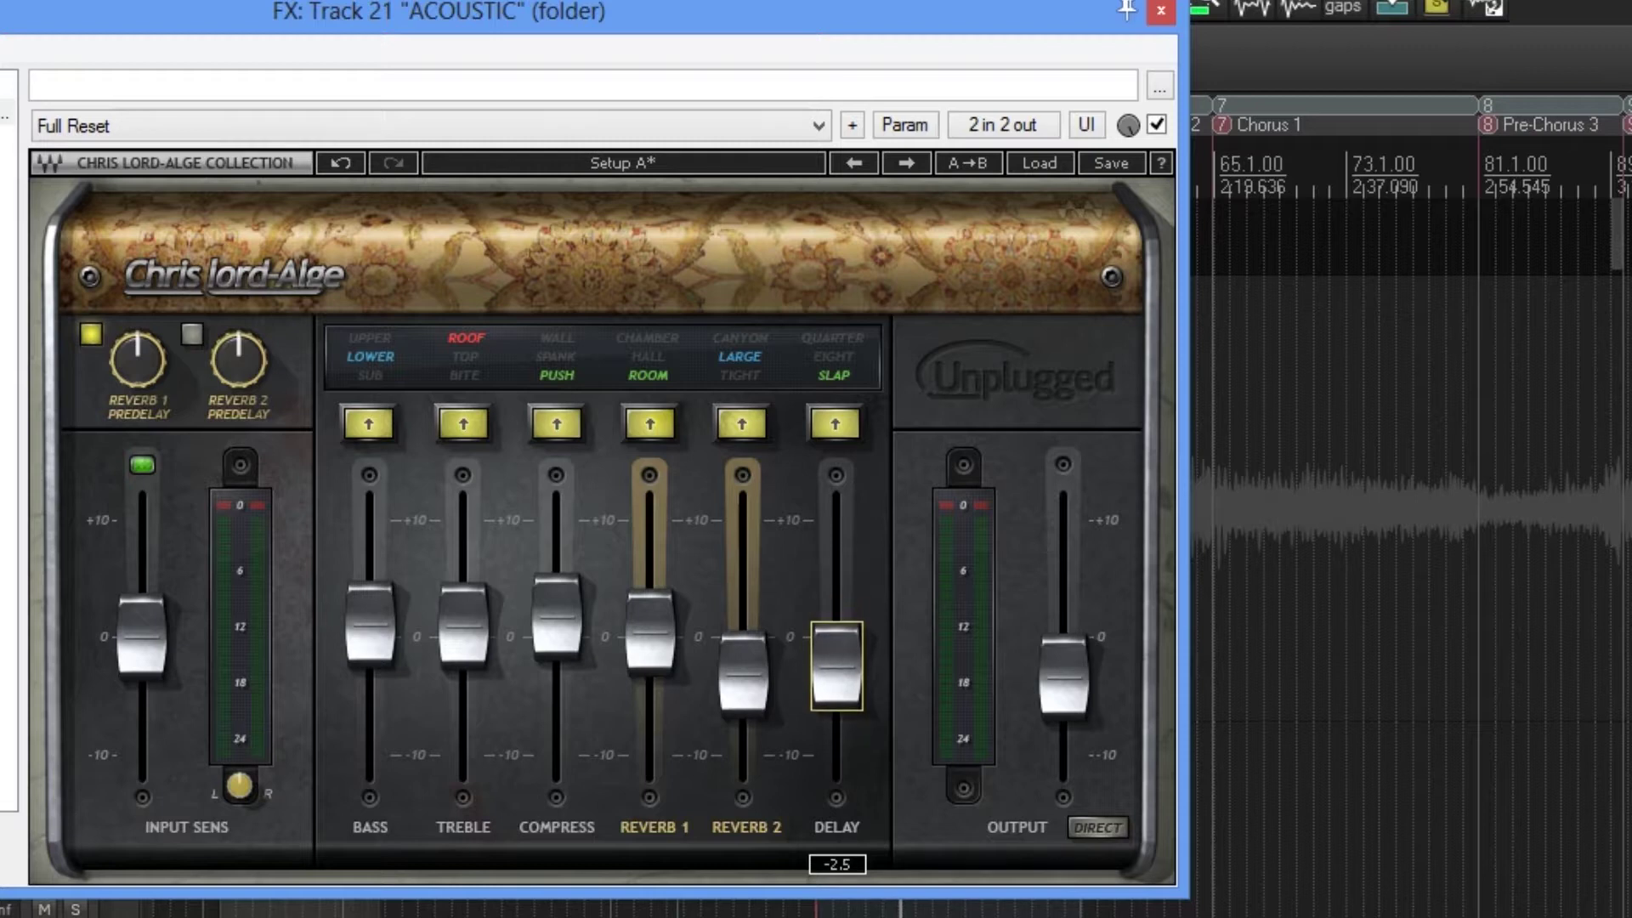
# Step: Enable the Reverb 2 predelay and raise it slightly
pyautogui.click(190, 330)
pyautogui.moveTo(233, 349)
pyautogui.scroll(2, 233, 350)
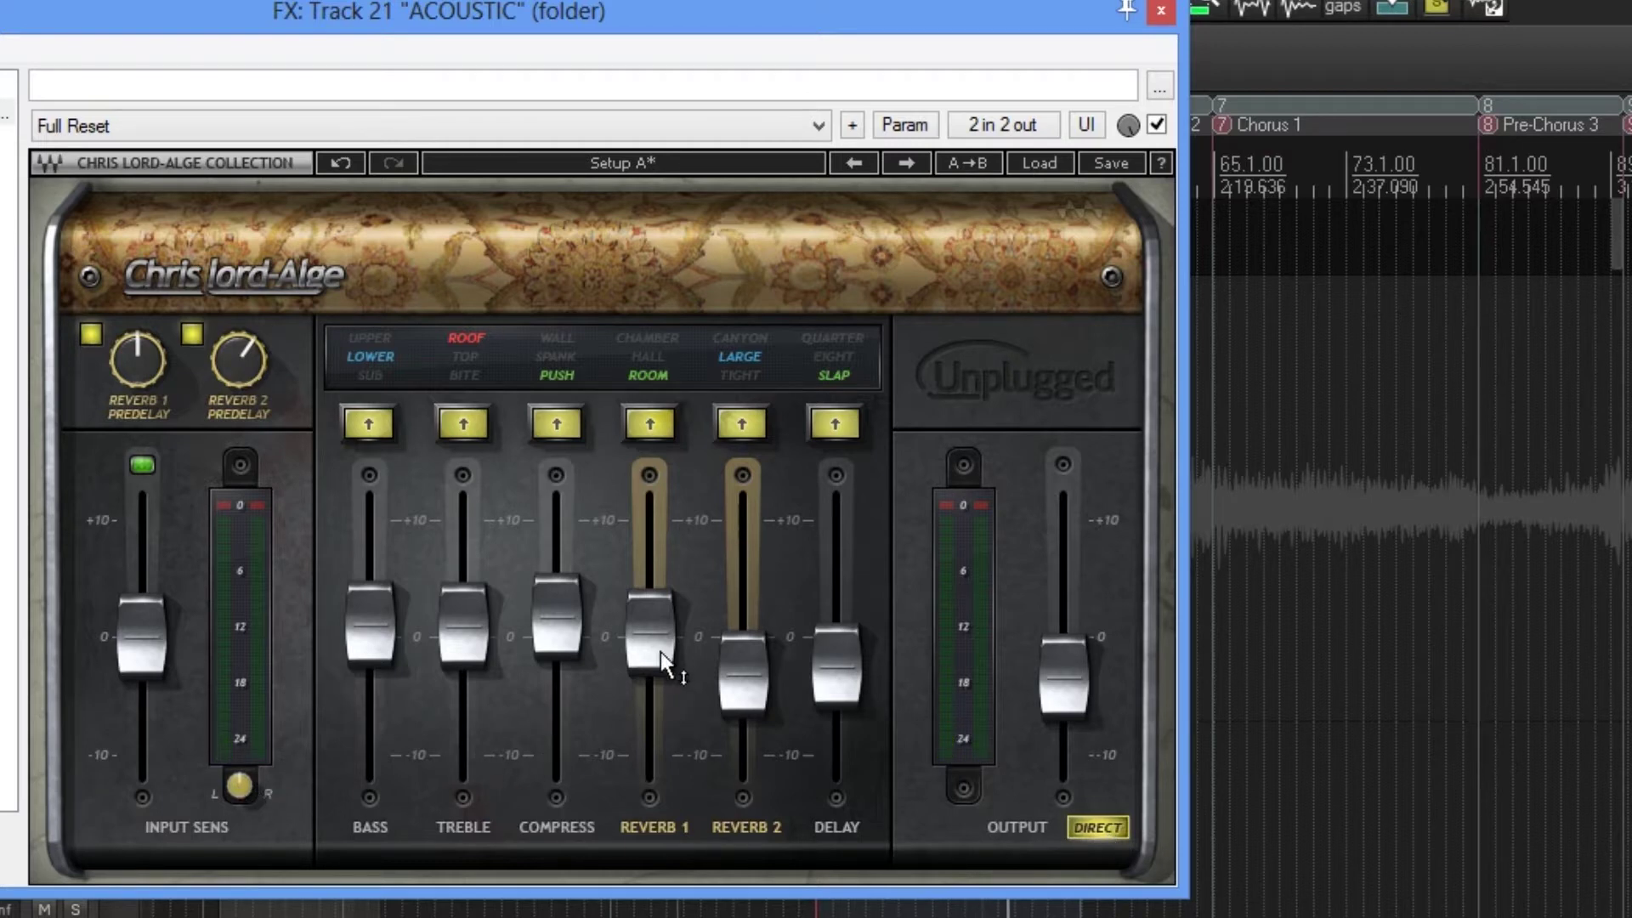
# Step: Rebalance the ambience by slightly lowering the Reverb 1 and Delay faders and slightly raising Reverb 2
pyautogui.moveTo(653, 635)
pyautogui.moveTo(642, 637); pyautogui.dragTo(736, 657)
pyautogui.moveTo(836, 667); pyautogui.dragTo(836, 677)
# Step: Add the Klanghelm MJUC (x86) compressor to the ACOUSTIC track's effects and open its floating window
pyautogui.press('Insert')
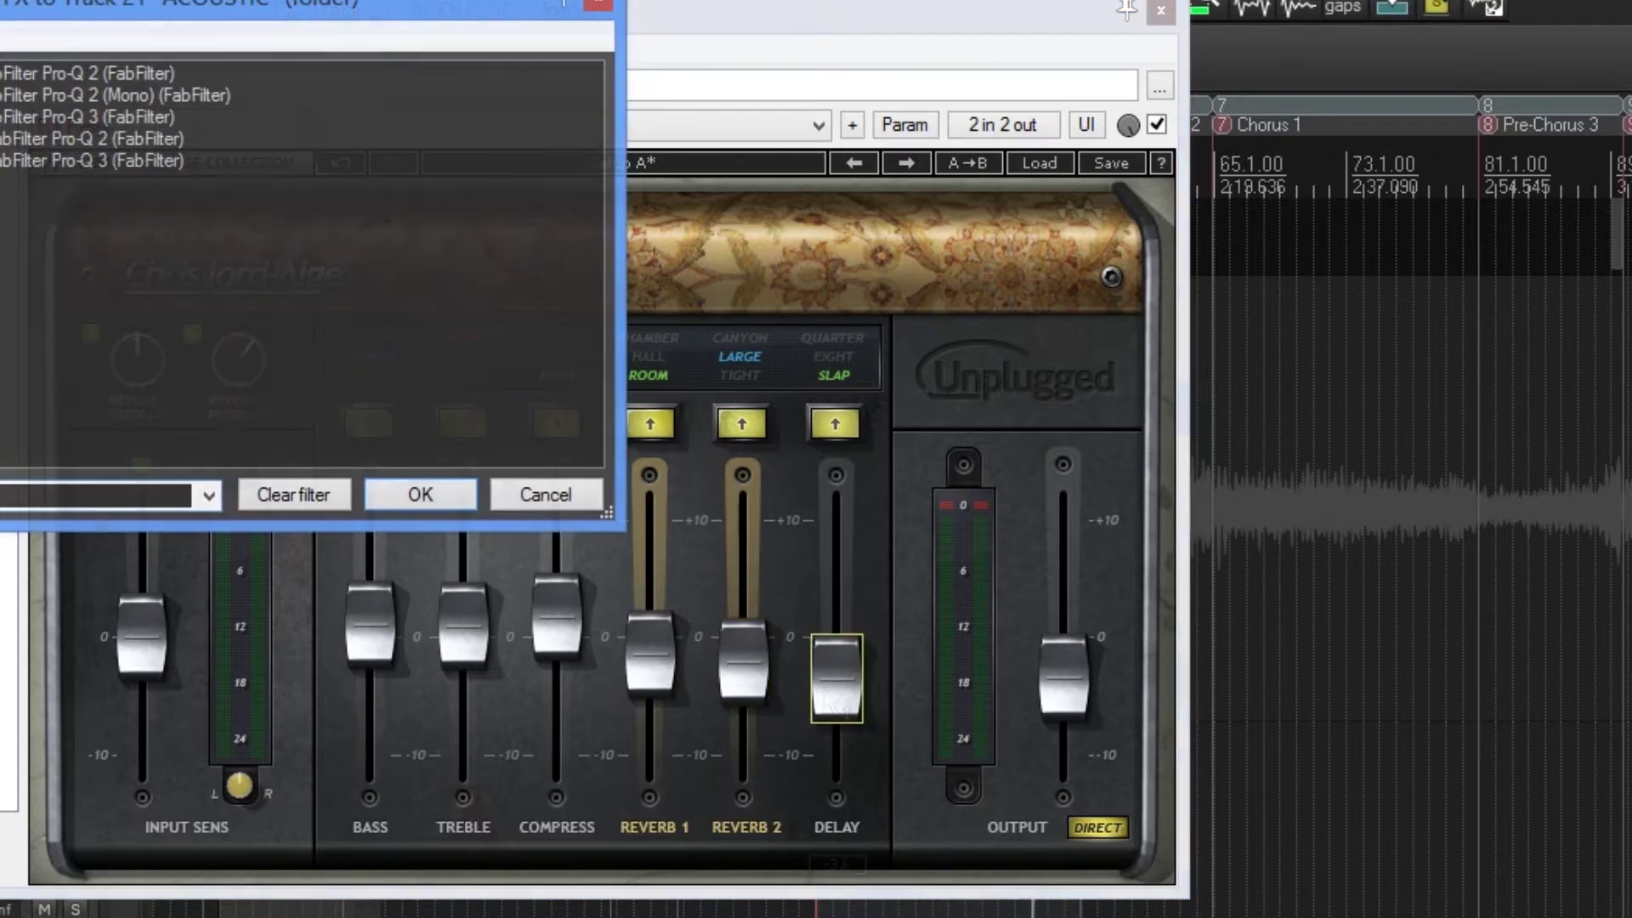
pyautogui.press('Down')
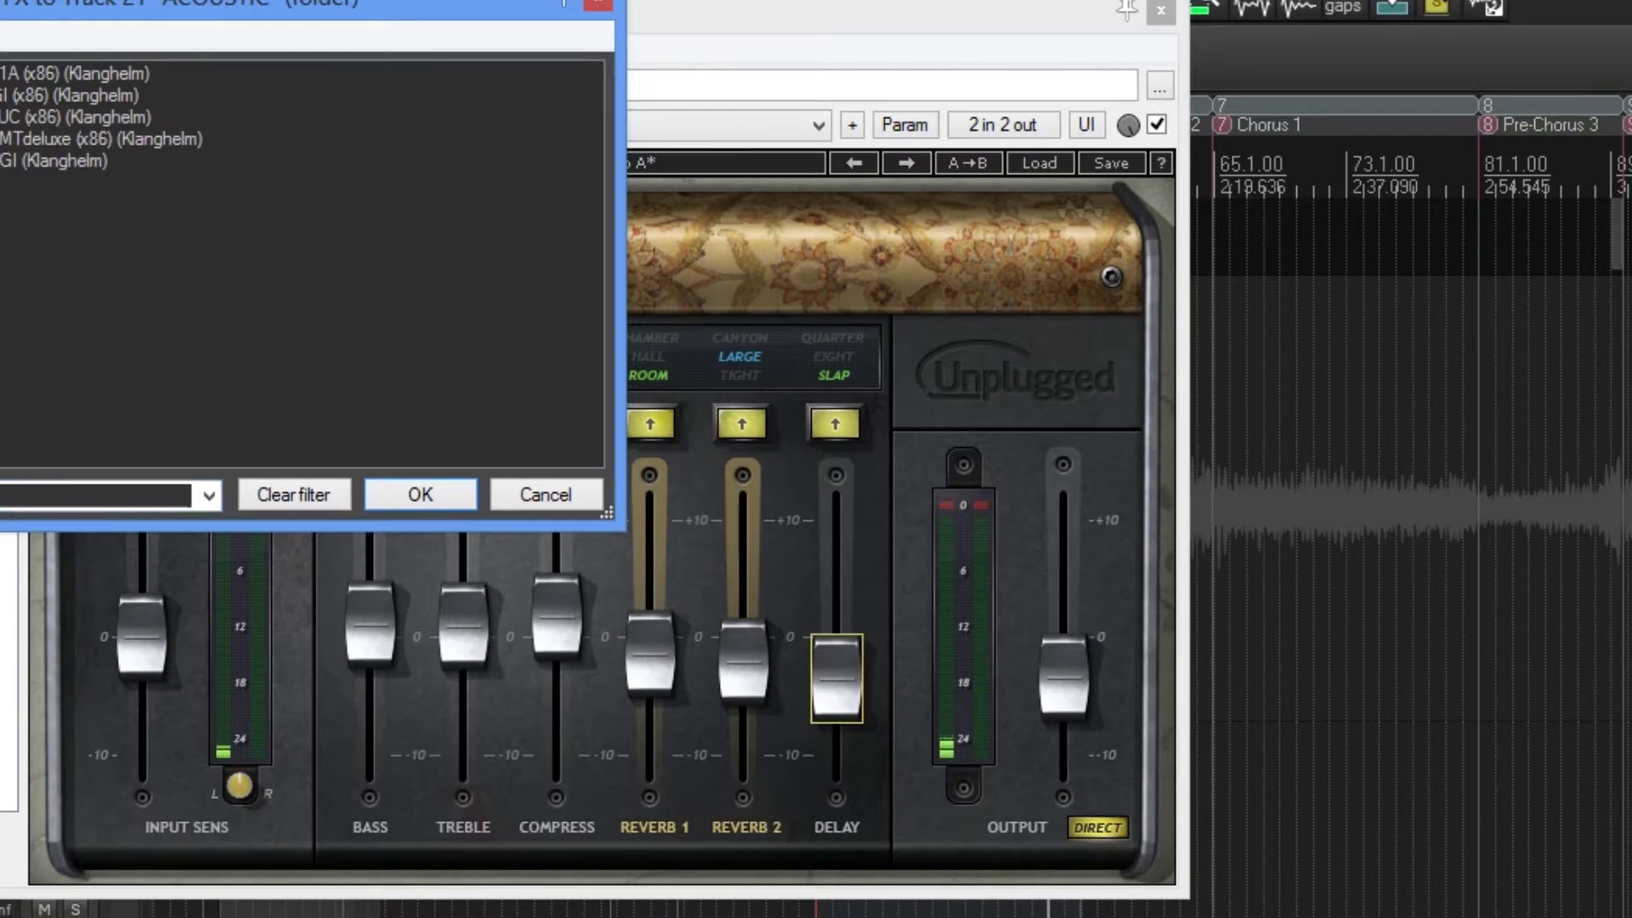
pyautogui.press('Down')
pyautogui.press('Return')
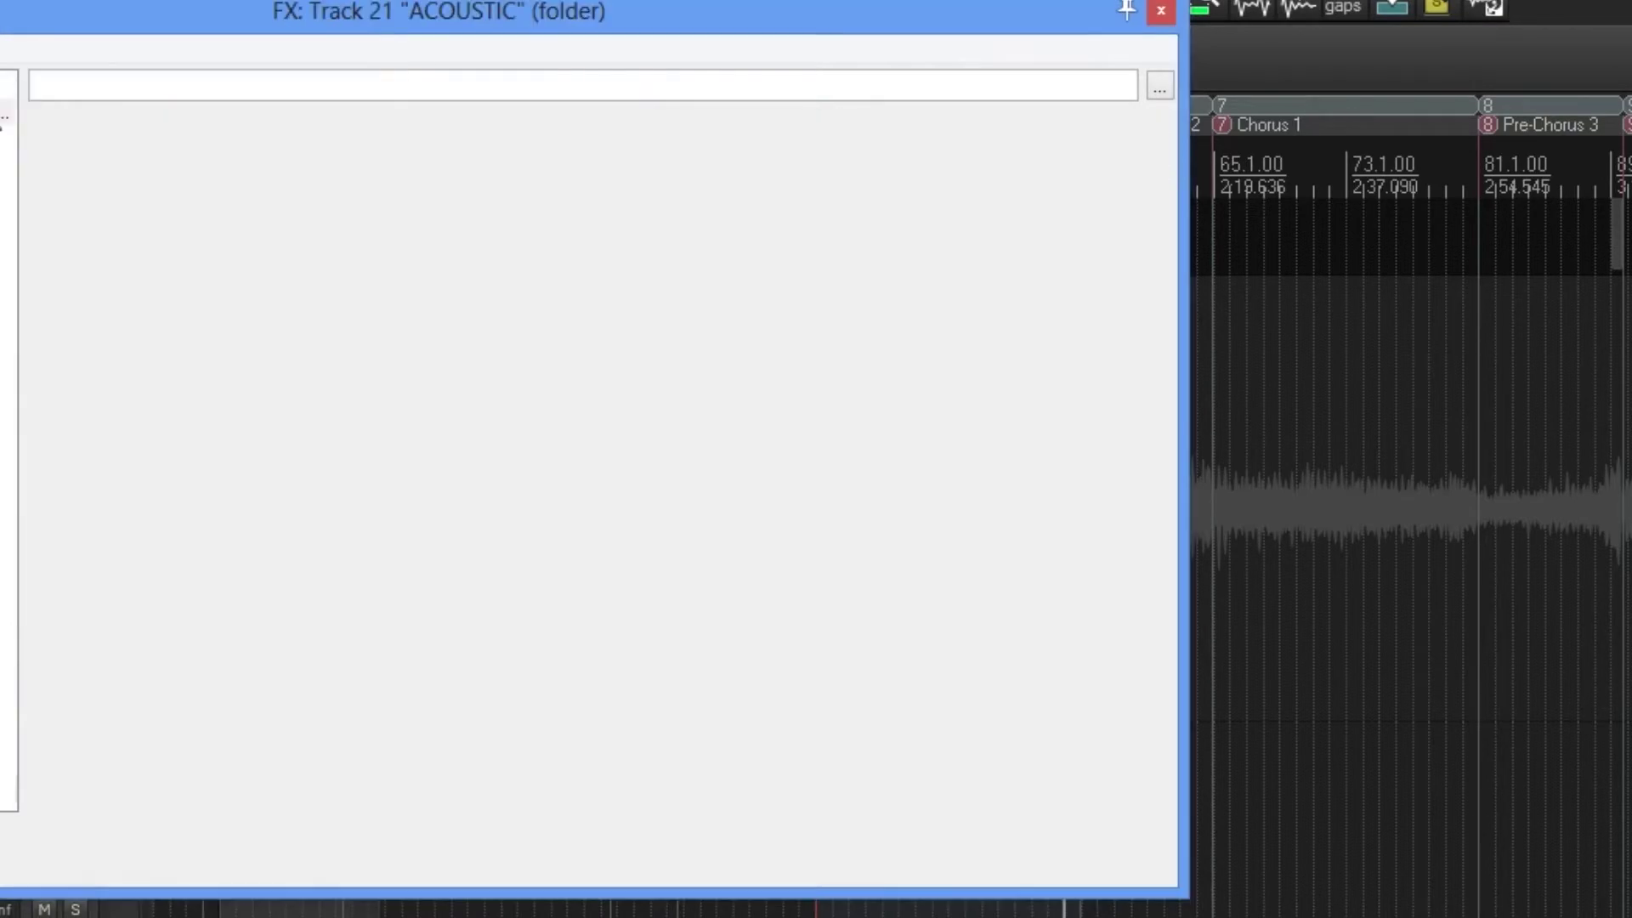
pyautogui.click(124, 97)
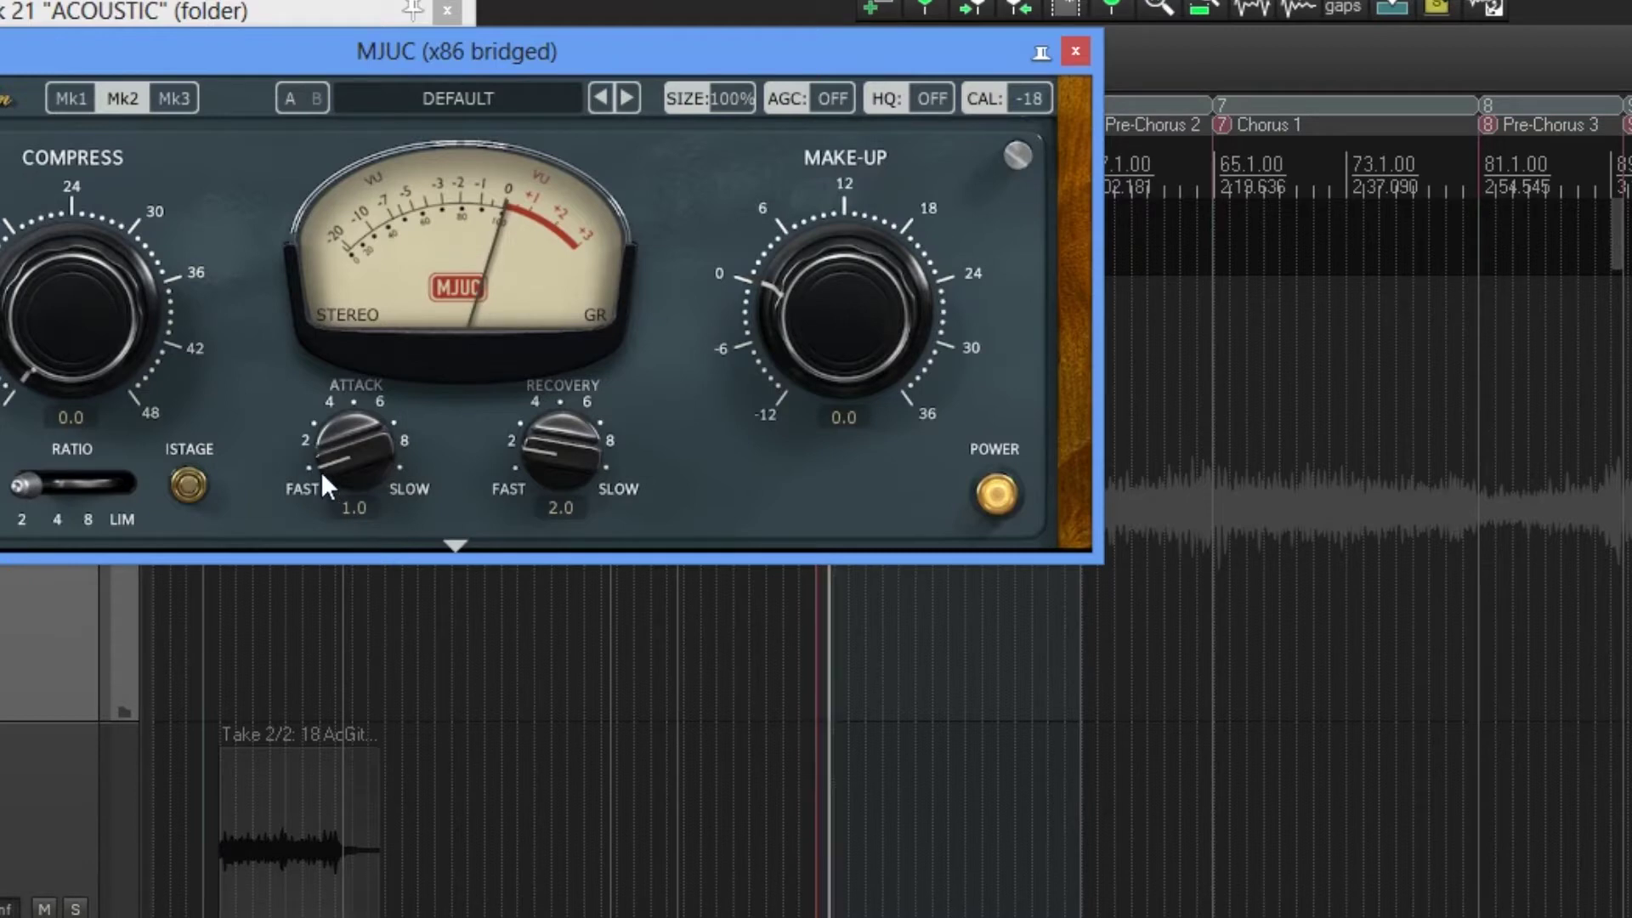
# Step: Set MJUC's attack to 8.6, recovery to 0.6, timbre (dark/HiFi) to -0.6, drive to 3.6 and sidechain filter (SCF) to 108
pyautogui.moveTo(320, 471); pyautogui.dragTo(323, 177)
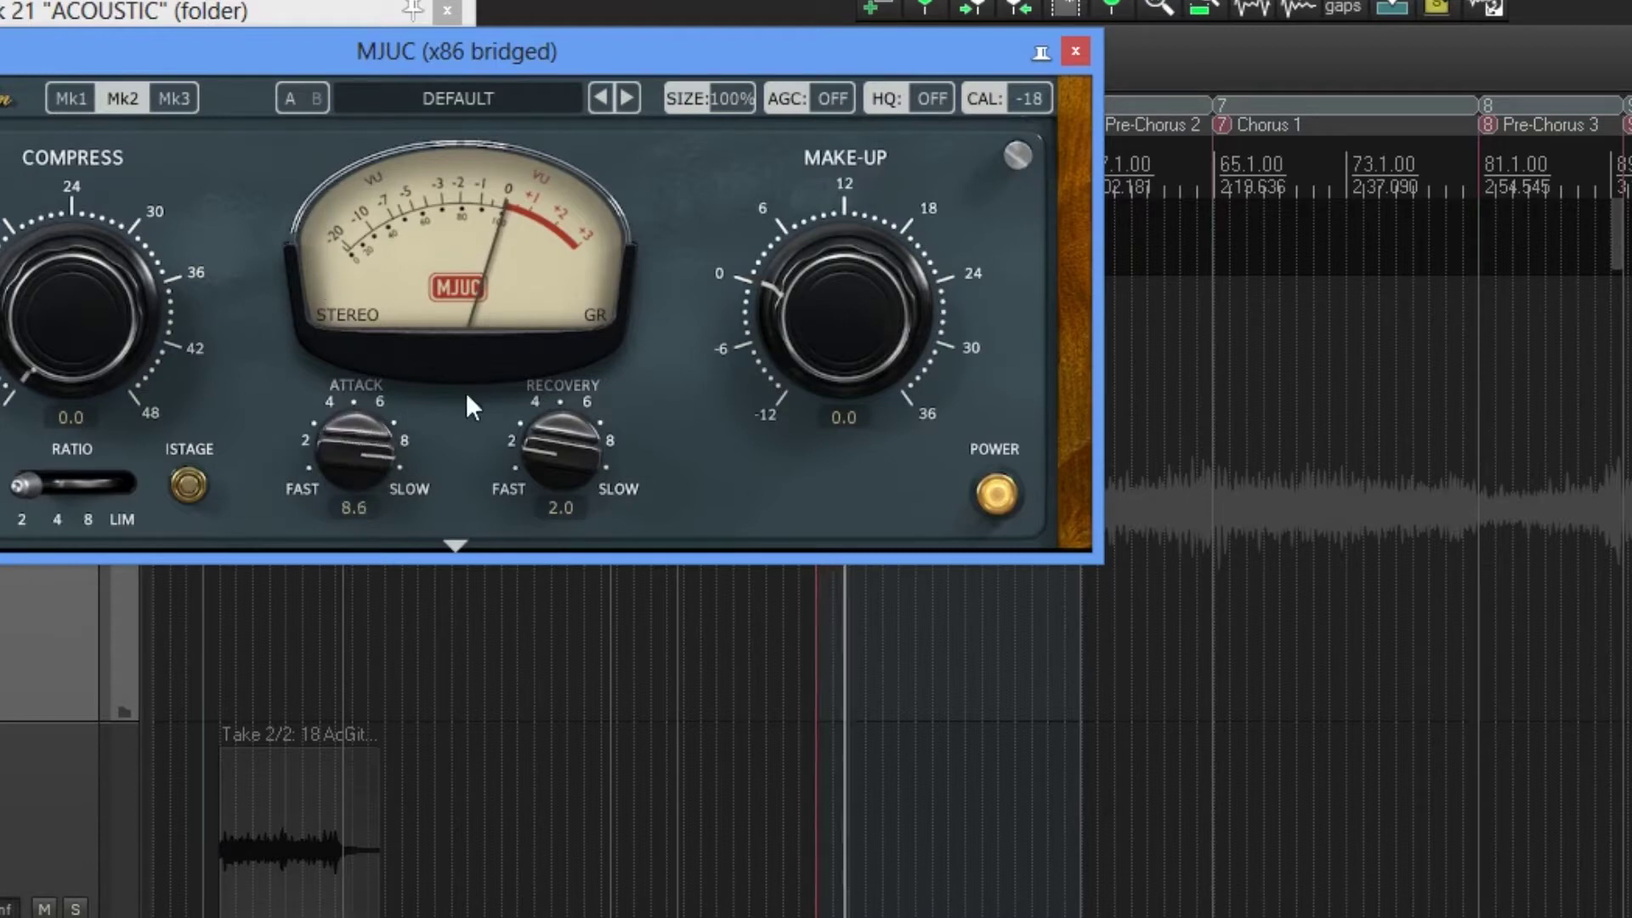
pyautogui.moveTo(542, 446); pyautogui.dragTo(548, 498)
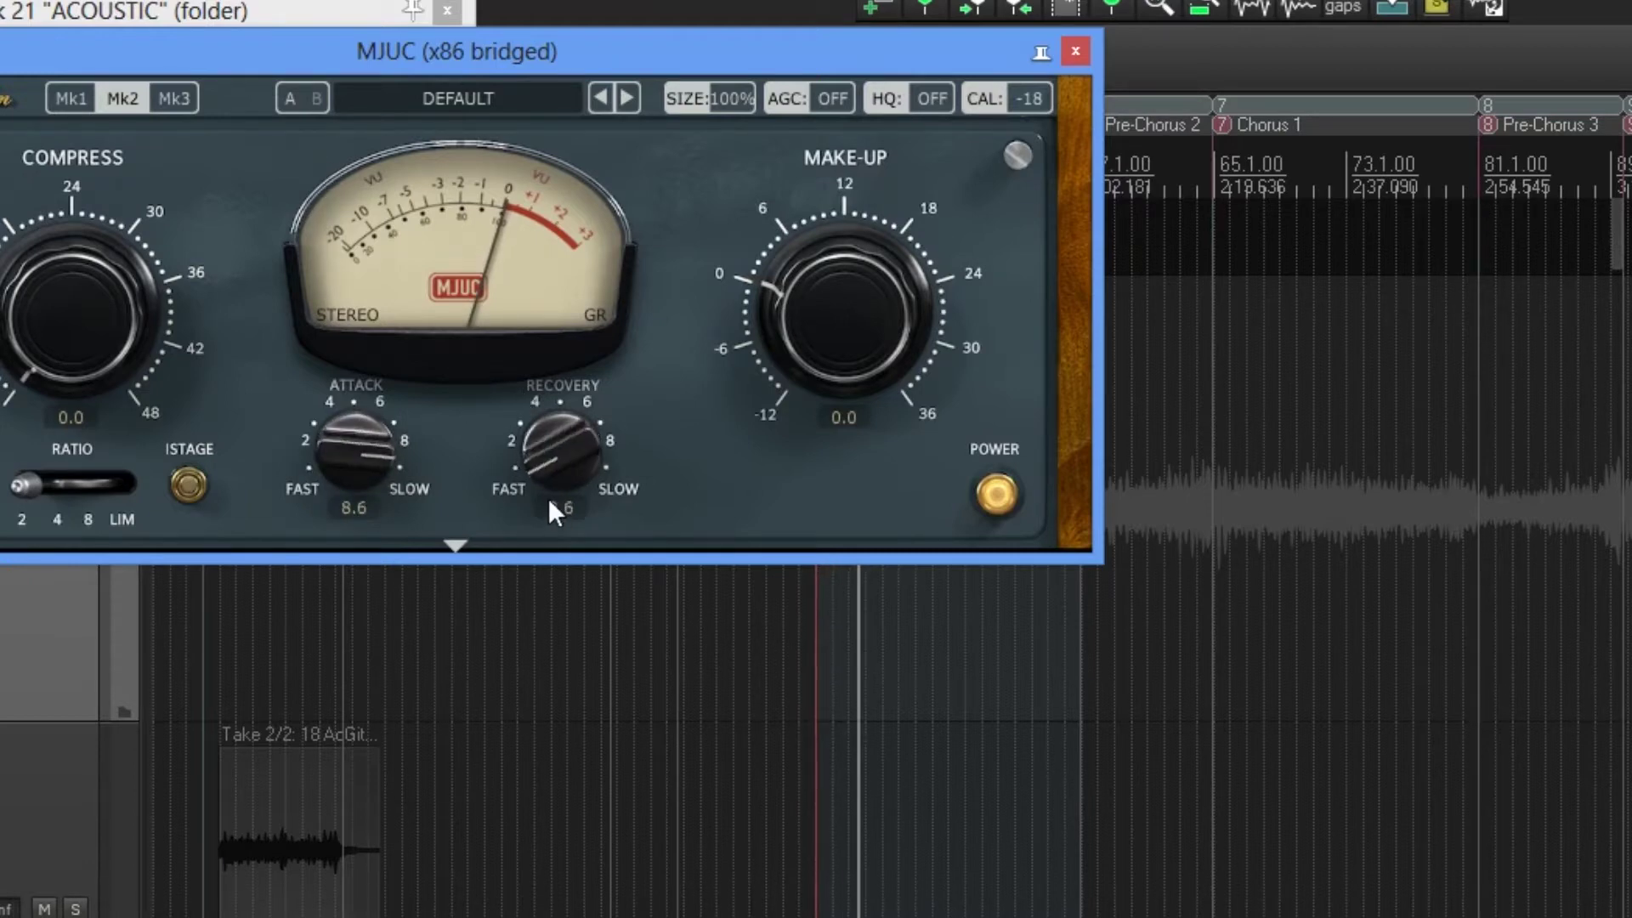
pyautogui.click(456, 545)
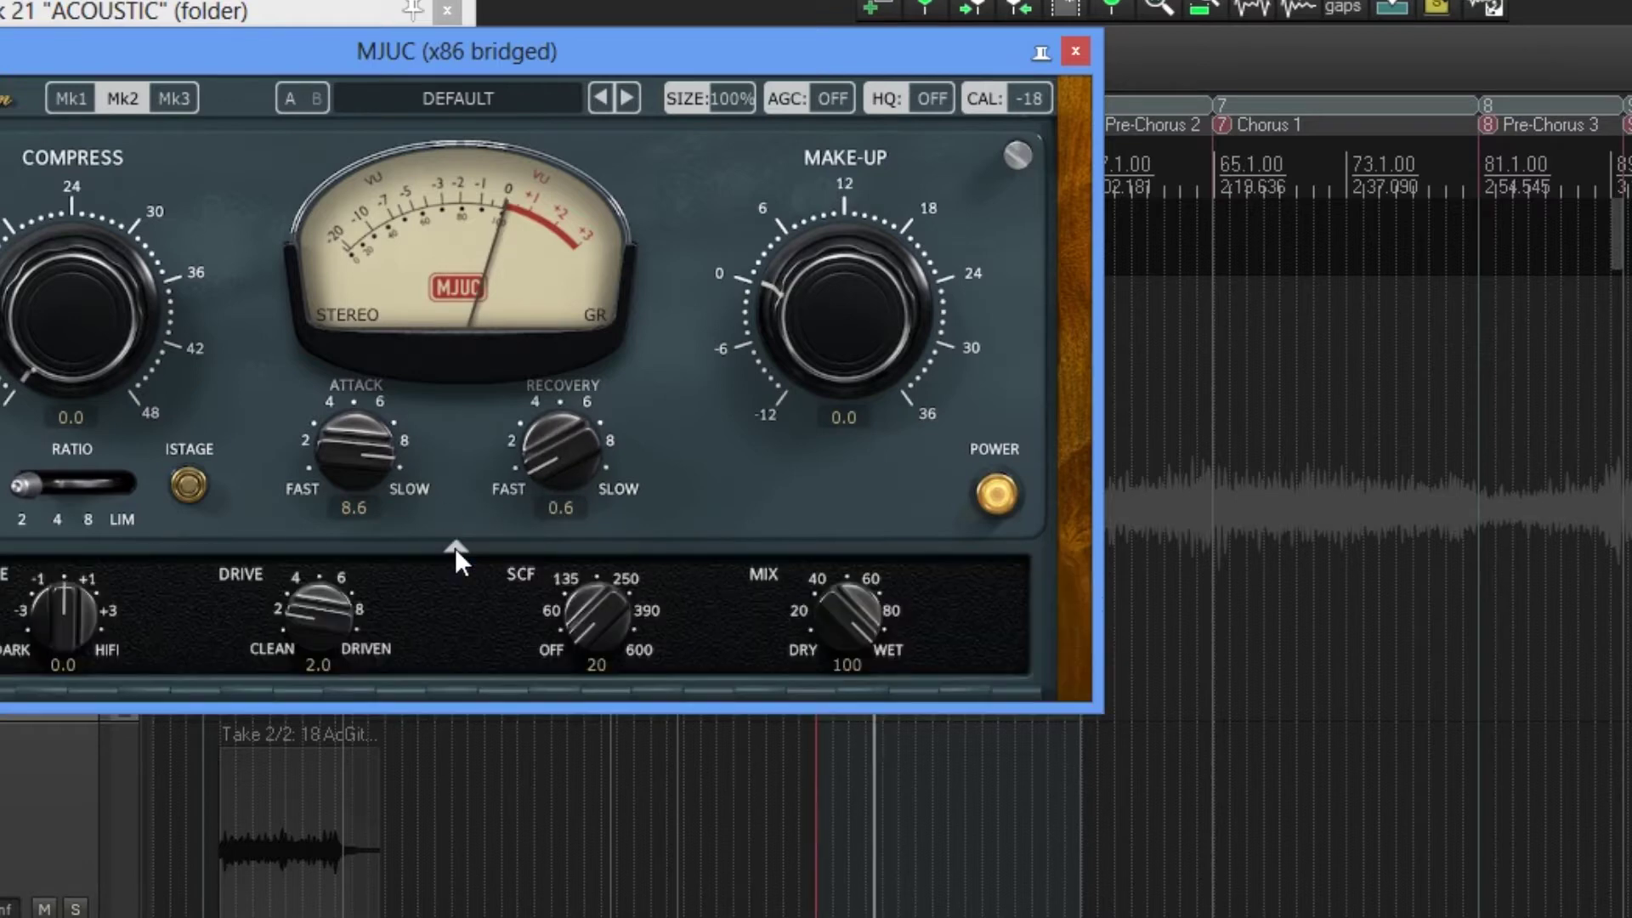
pyautogui.moveTo(67, 614); pyautogui.dragTo(73, 634)
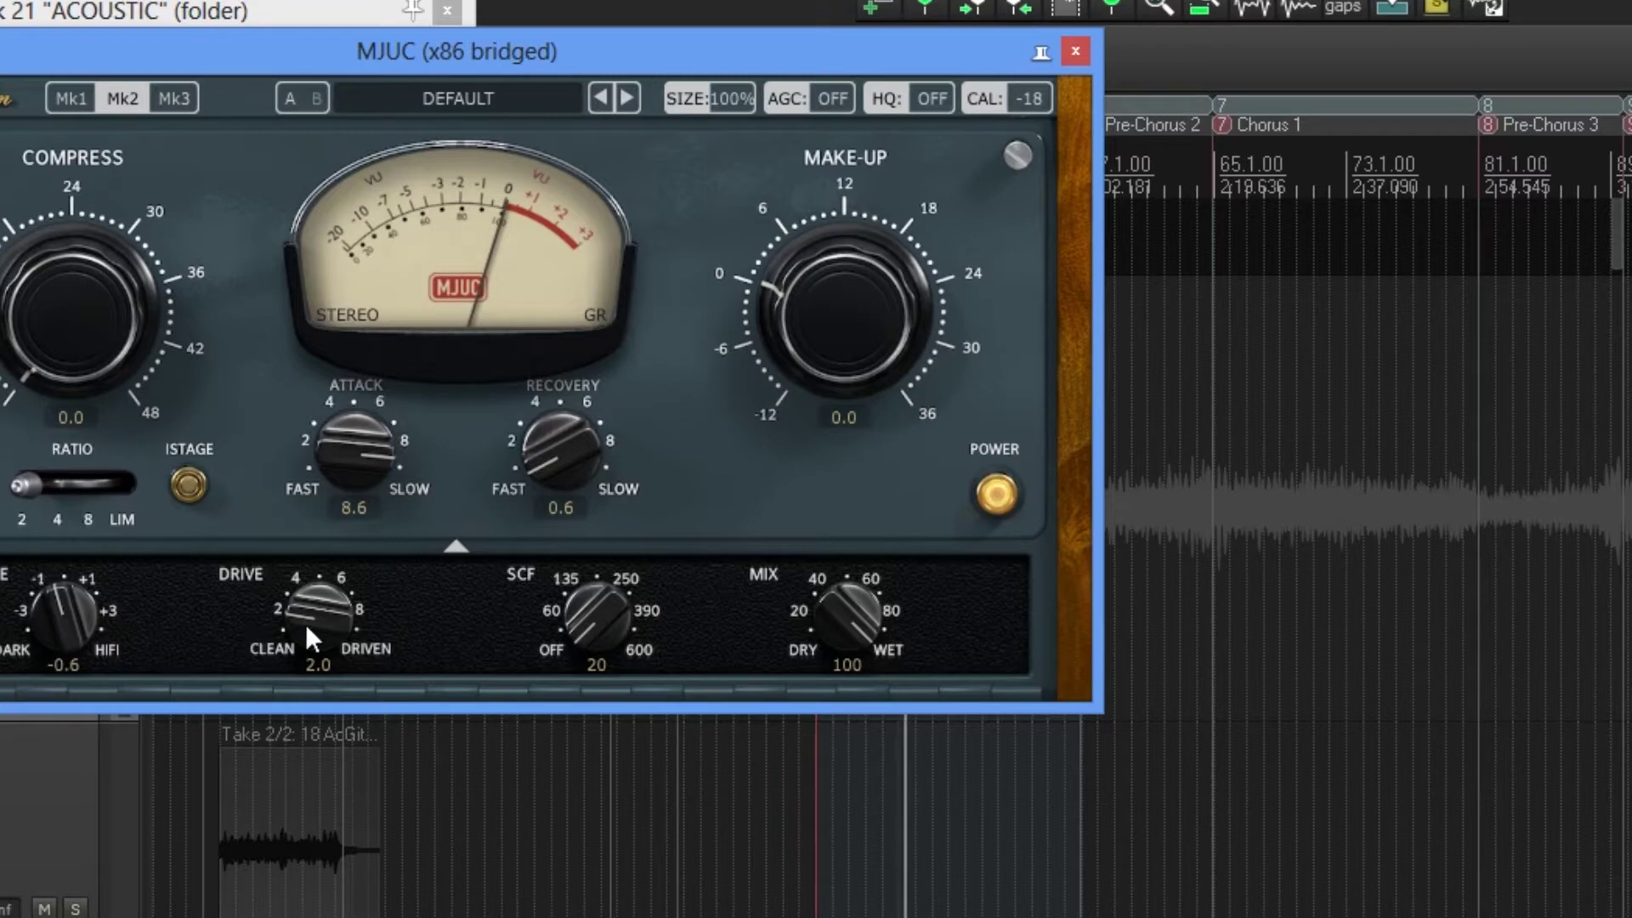
pyautogui.moveTo(304, 623); pyautogui.dragTo(301, 560)
pyautogui.moveTo(583, 608); pyautogui.dragTo(583, 476)
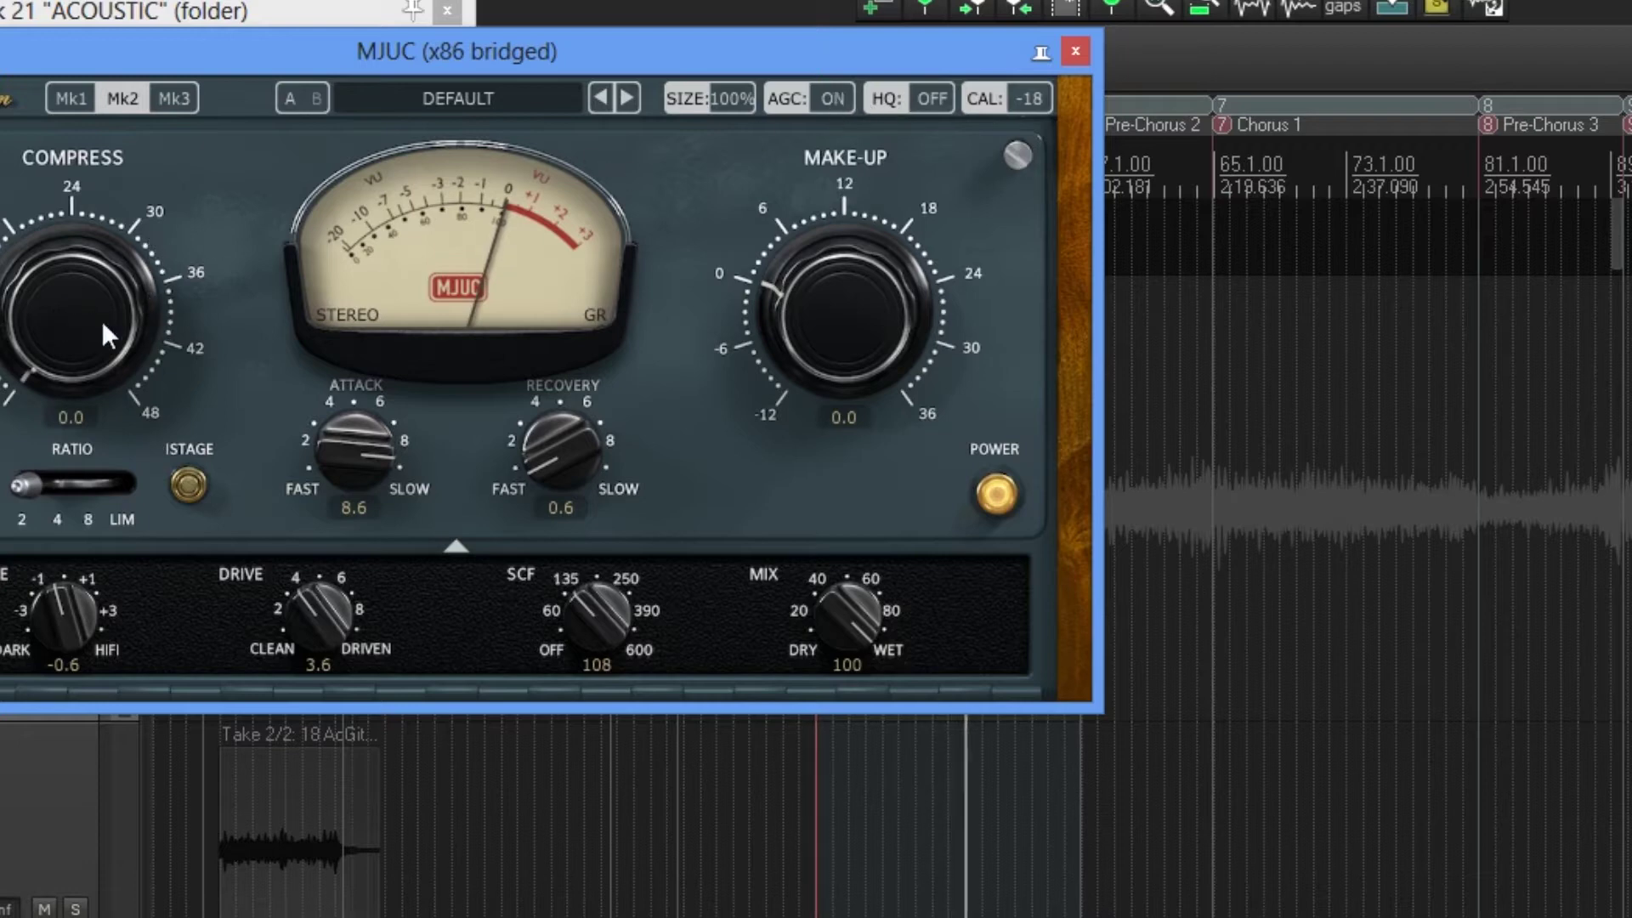
# Step: Raise MJUC's compression amount on the ACOUSTIC track to somewhat above 17.7
pyautogui.moveTo(100, 320); pyautogui.dragTo(54, 172)
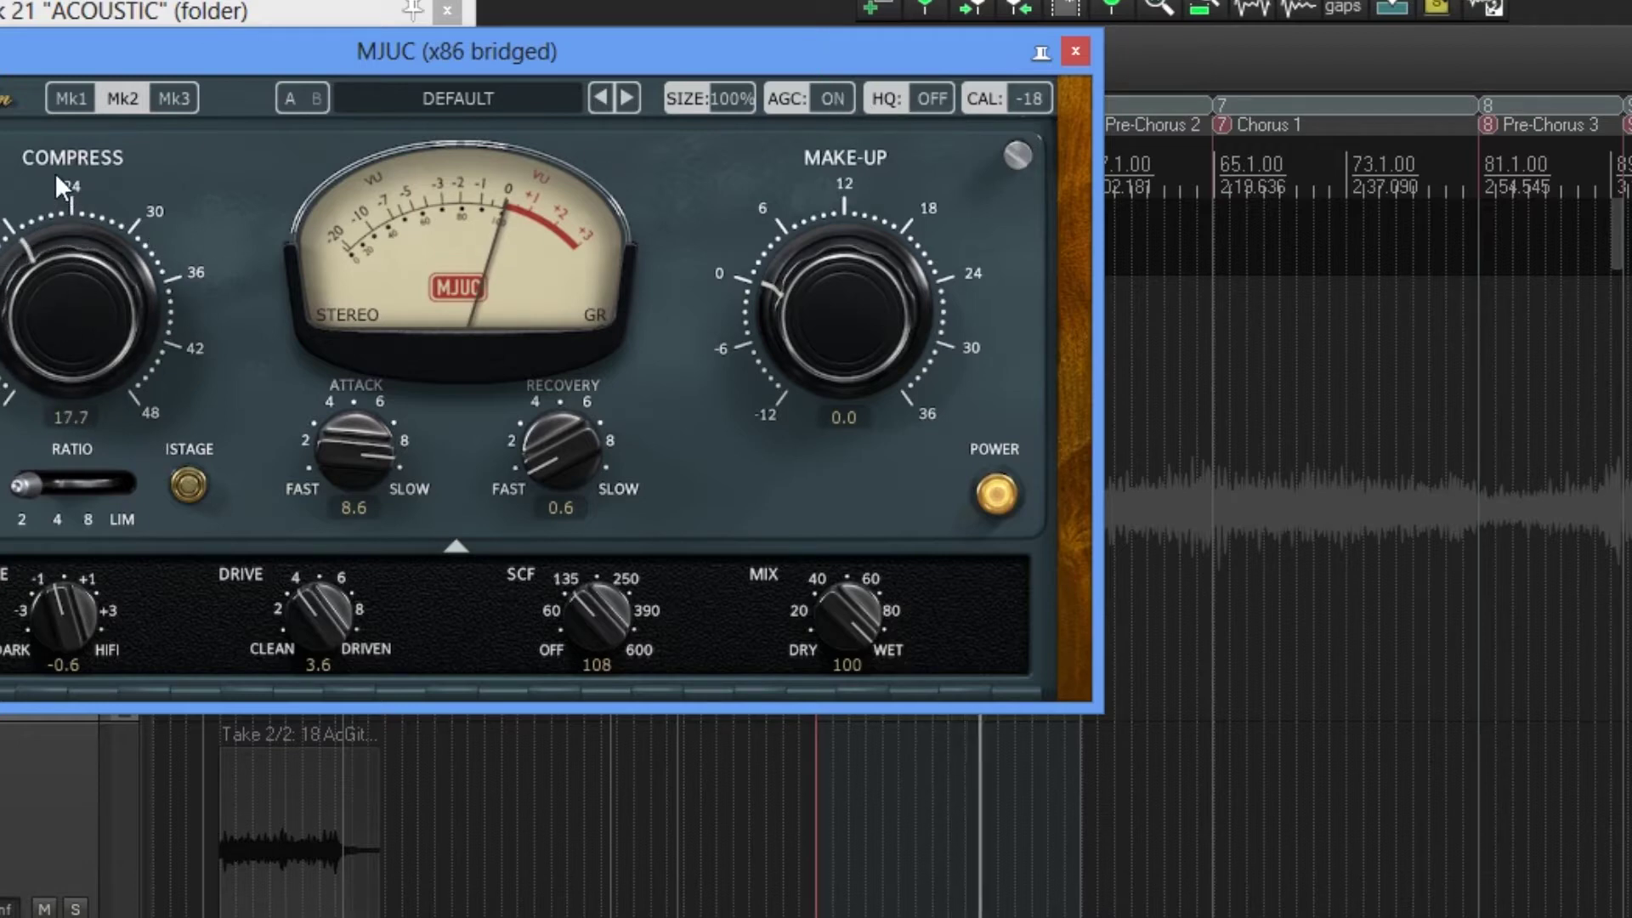
pyautogui.moveTo(55, 171); pyautogui.dragTo(48, 131)
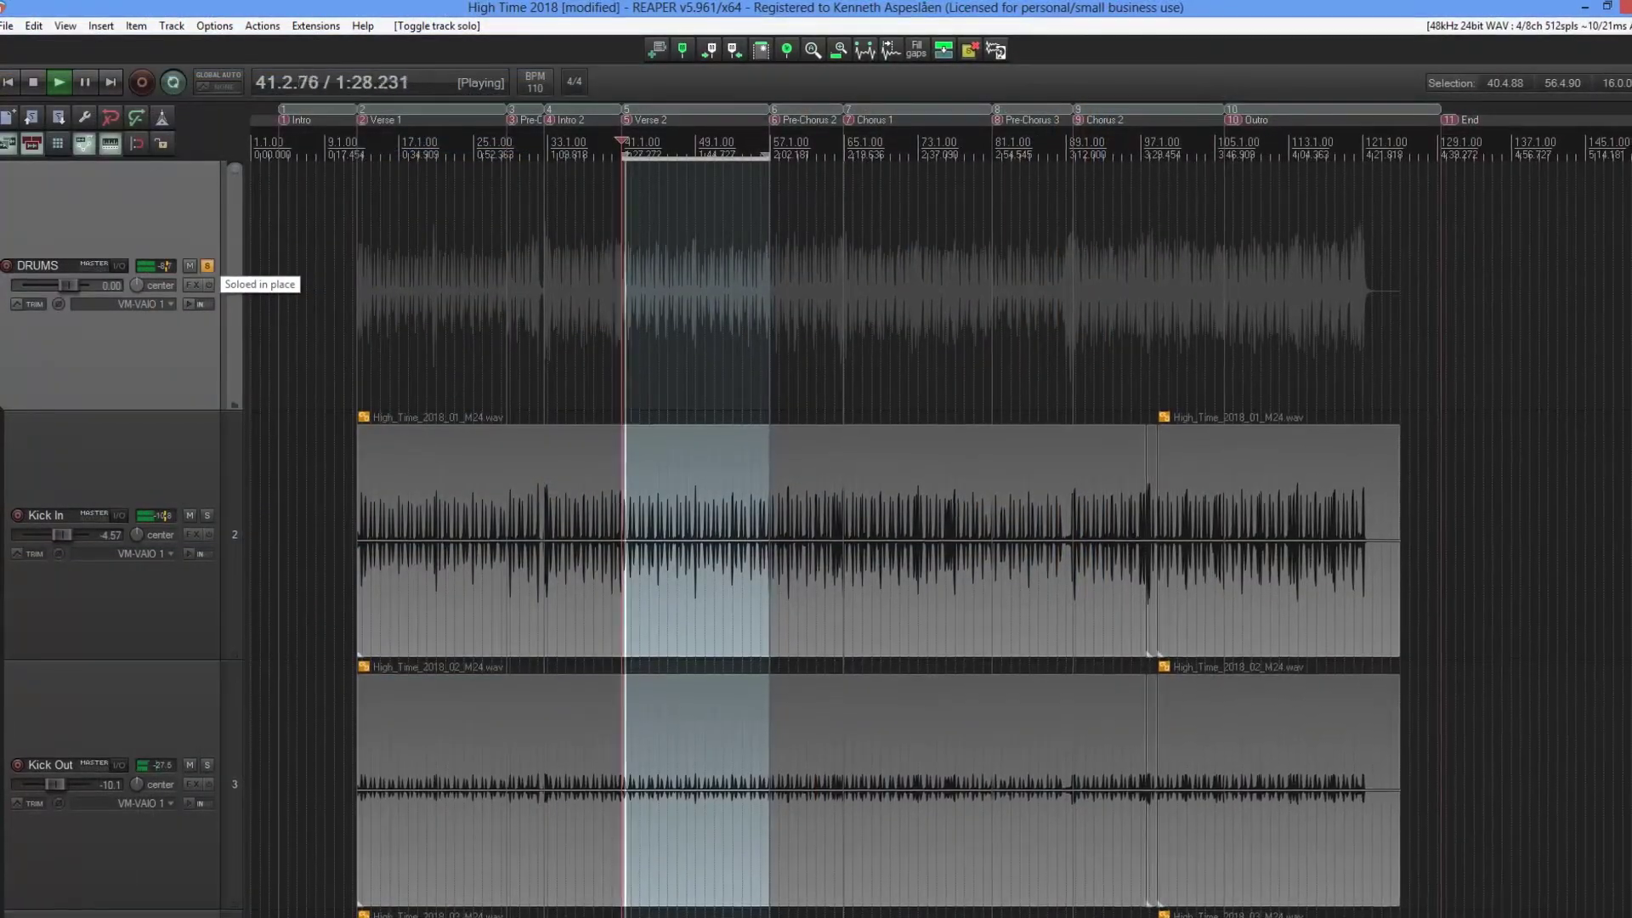
# Step: Compare the ACOUSTIC track with and without processing alongside the soloed drums and bass by bypassing and re-enabling its effects
pyautogui.scroll(-10, 208, 272)
pyautogui.scroll(-12, 816, 527)
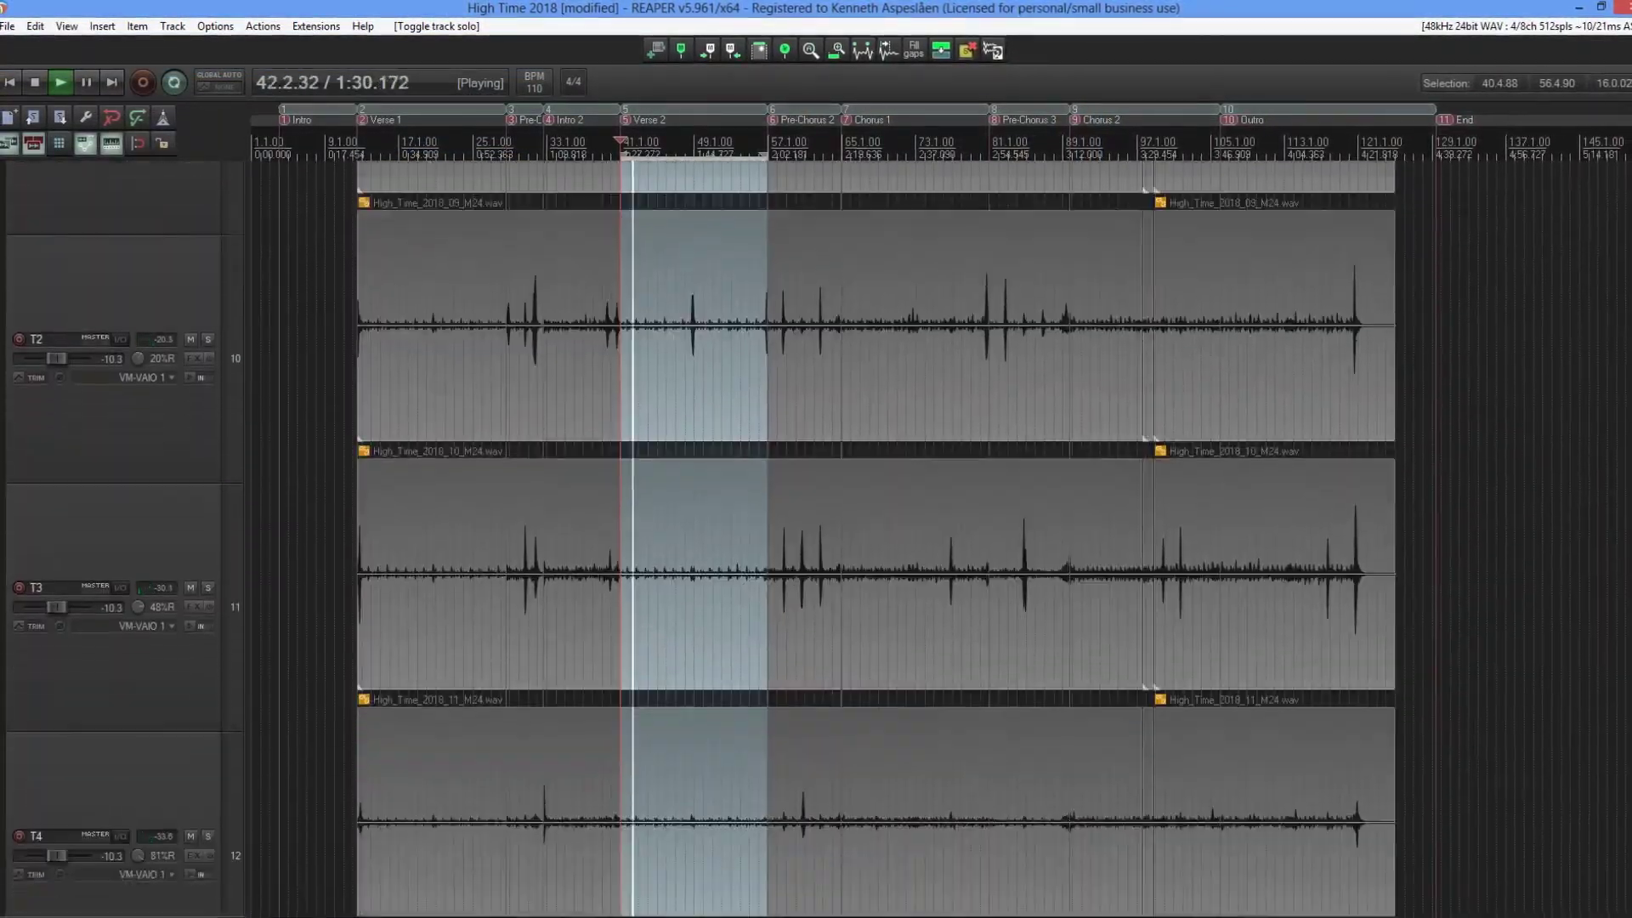
pyautogui.scroll(-6, 935, 527)
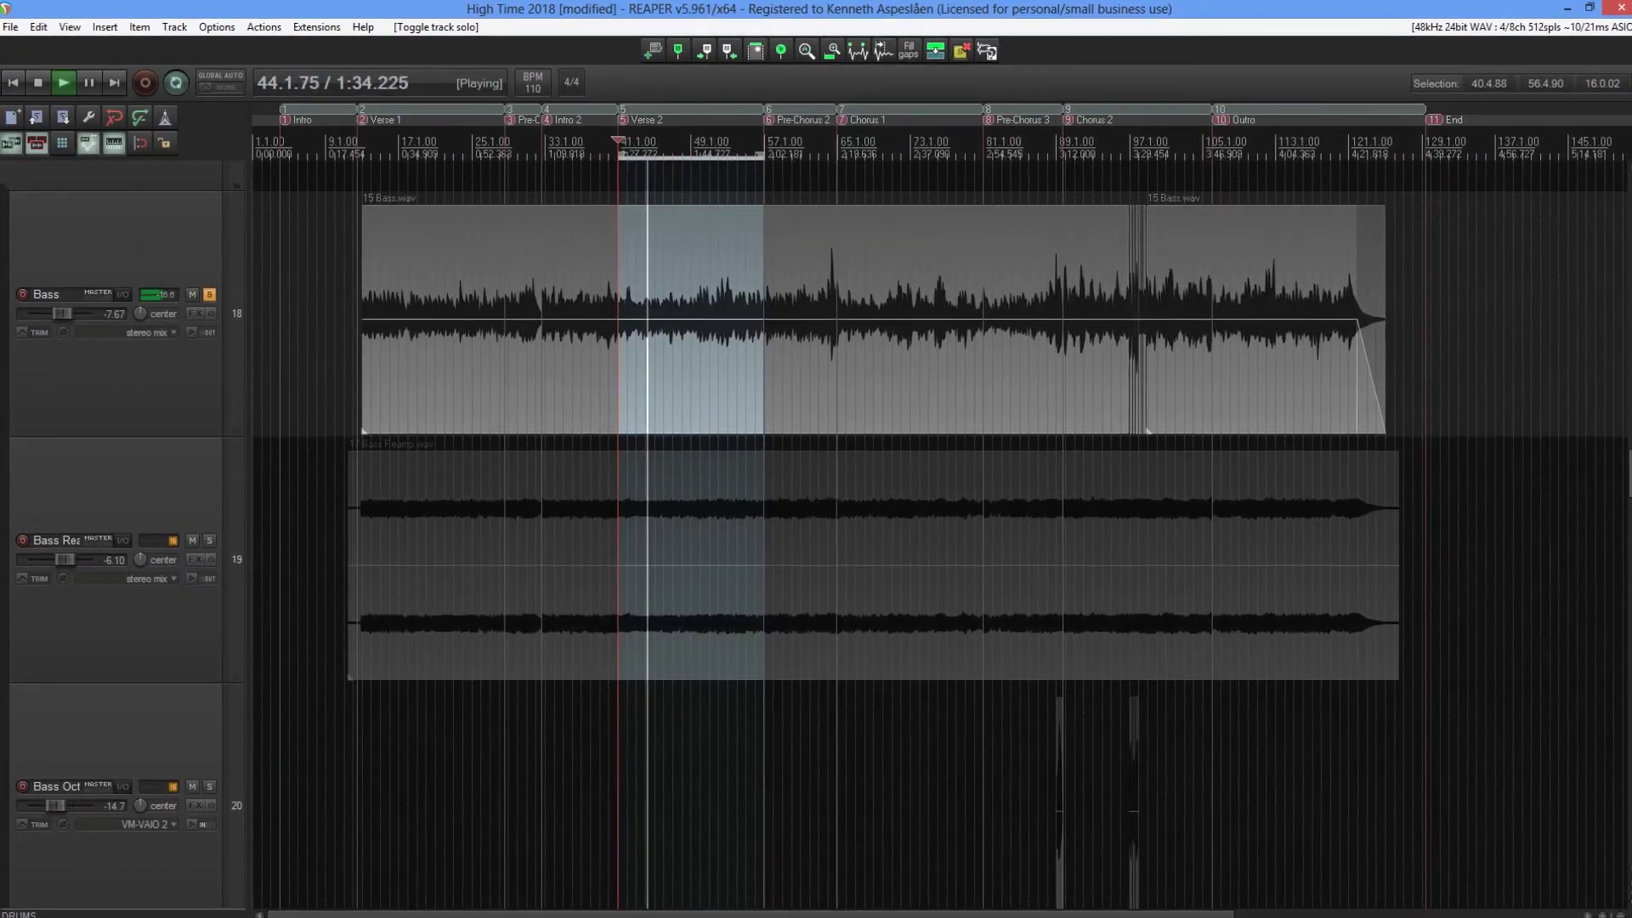
pyautogui.scroll(-8, 935, 527)
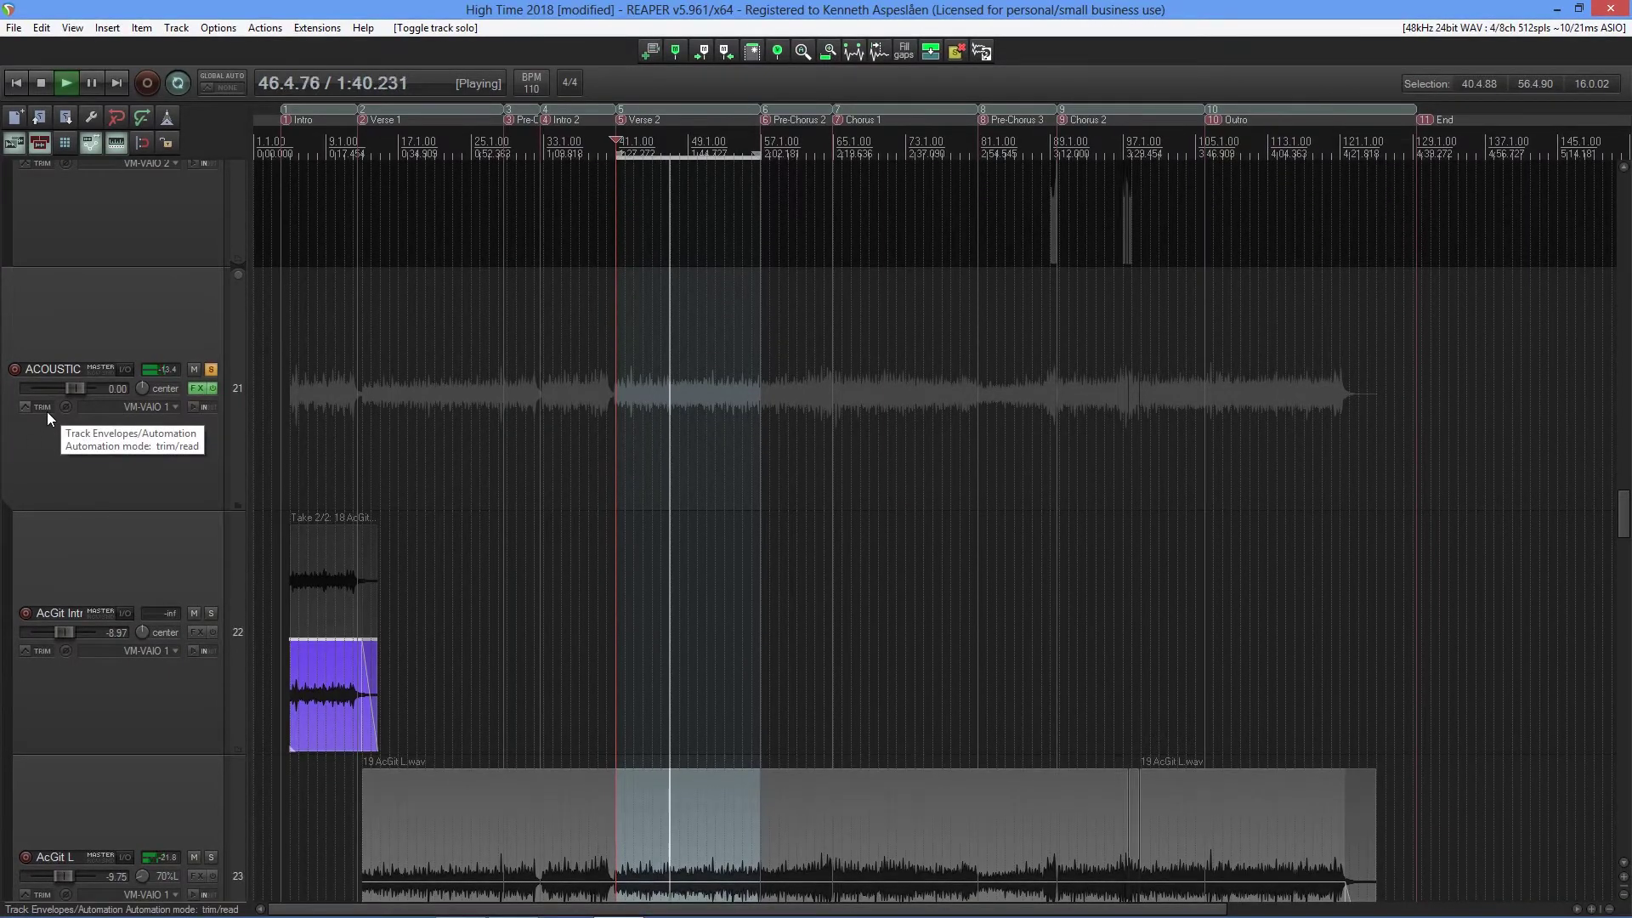
pyautogui.click(212, 389)
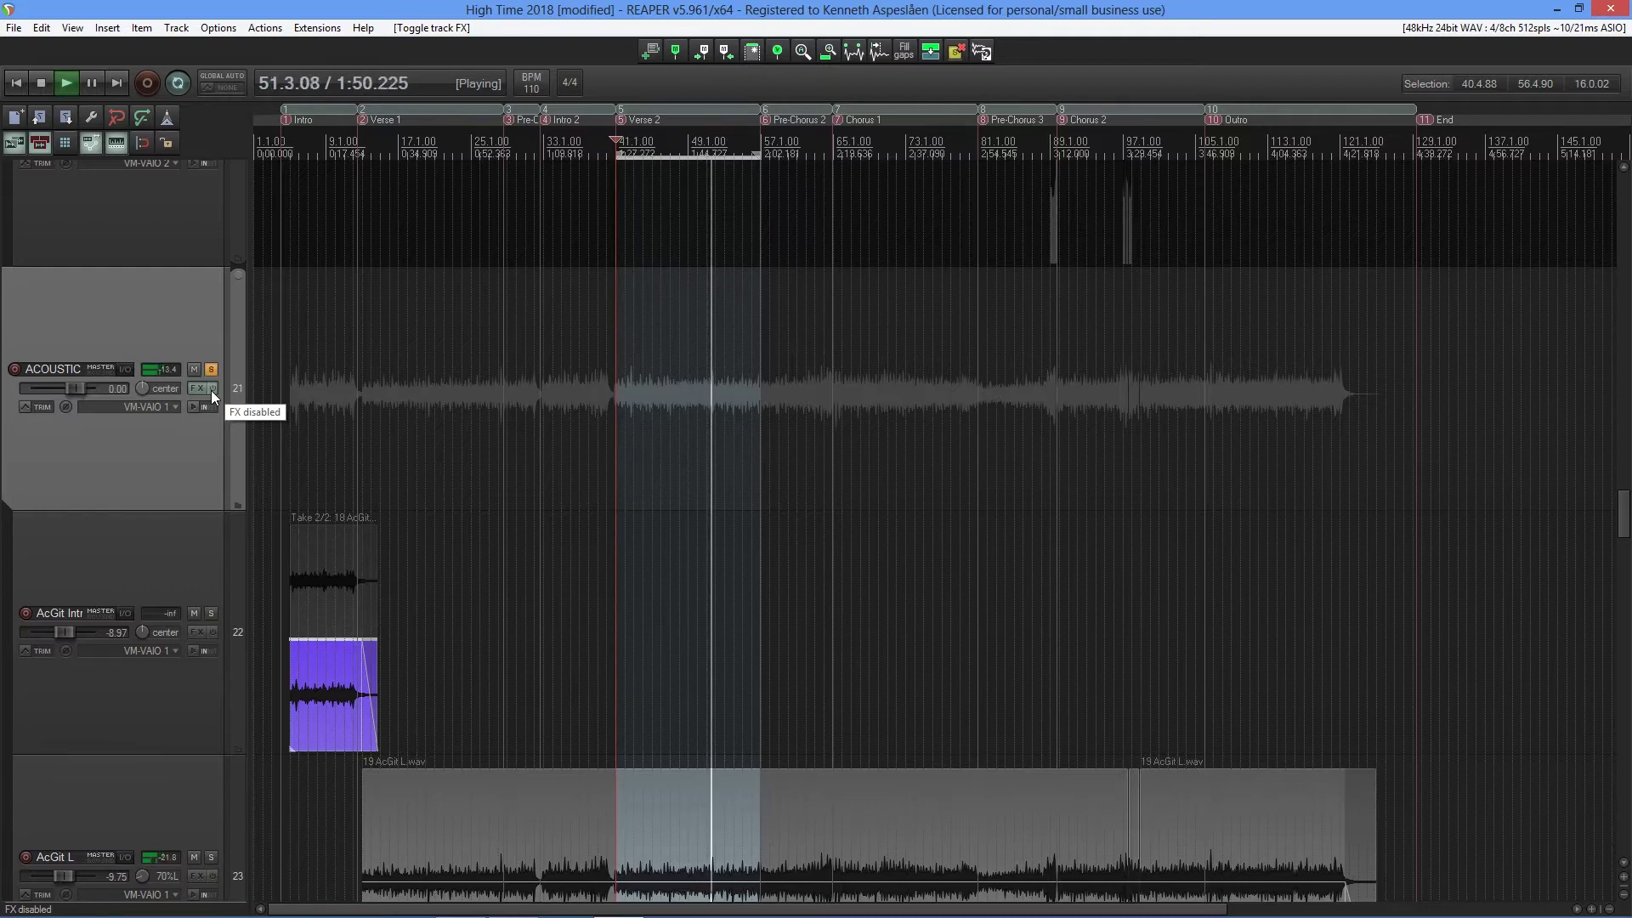
pyautogui.click(211, 390)
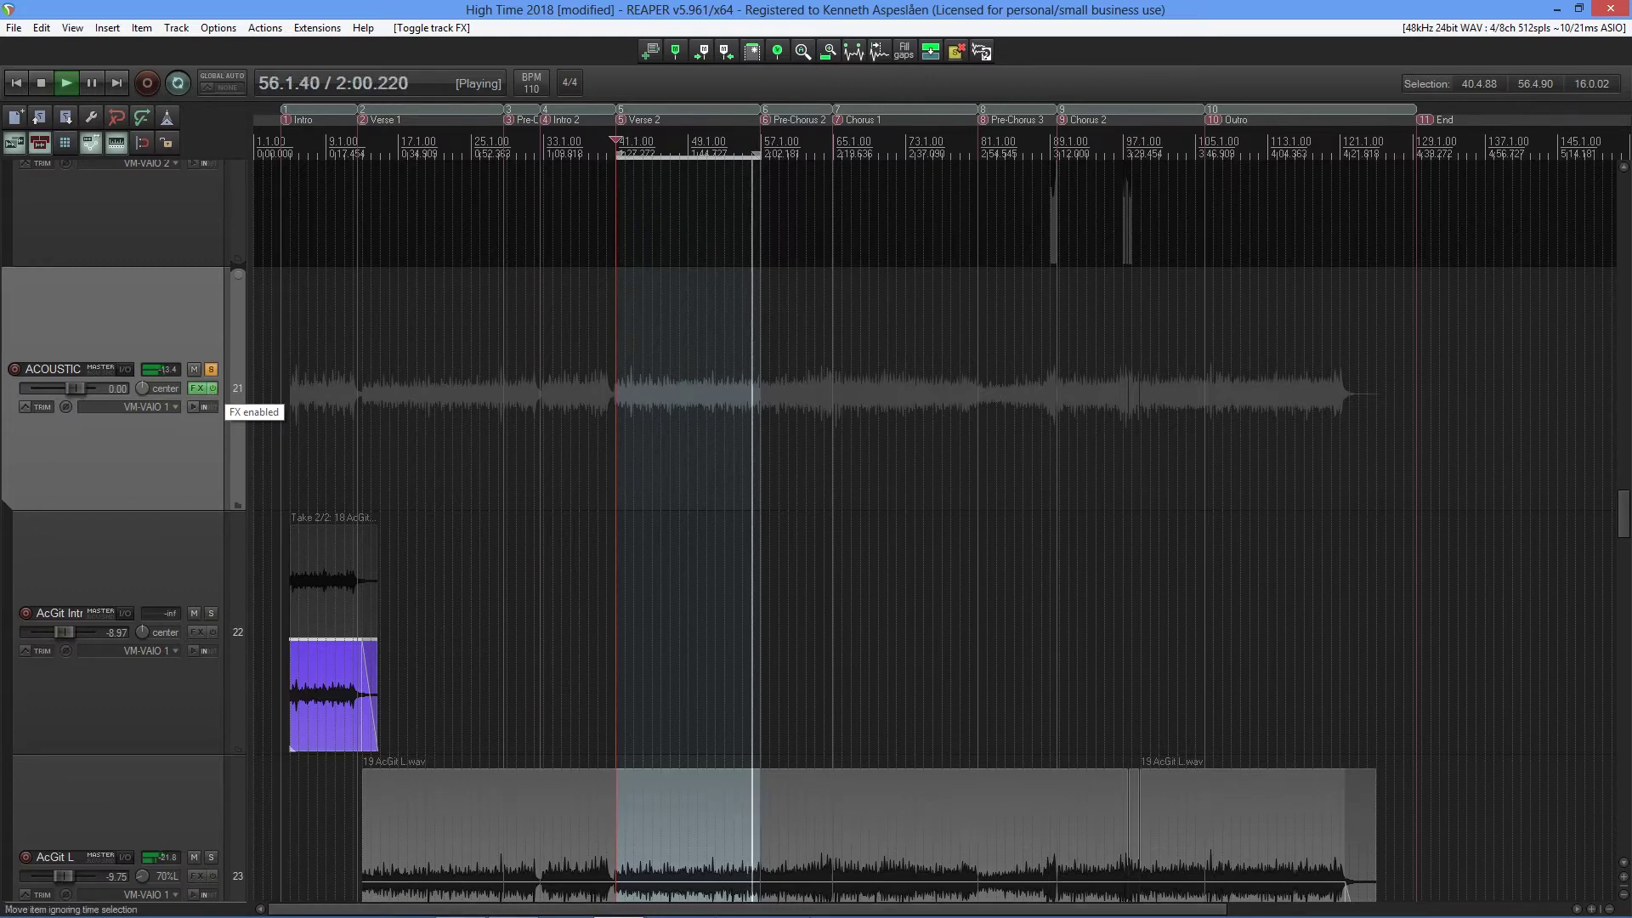
# Step: Open the mixer to show the channel strips of all tracks
pyautogui.moveTo(512, 907)
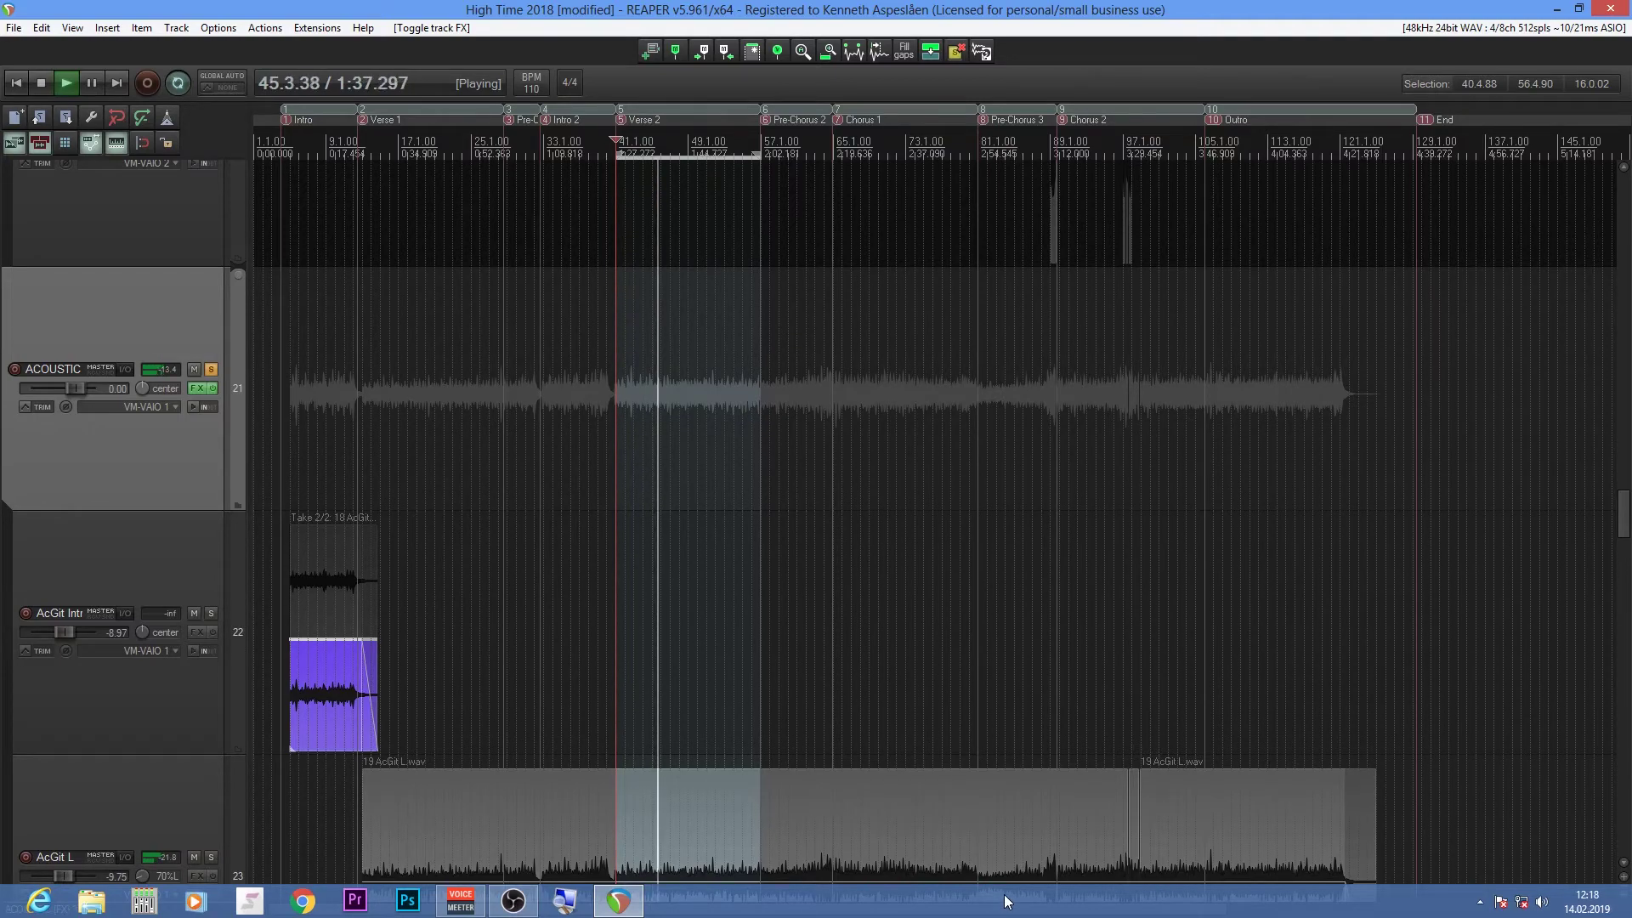
pyautogui.hotkey('ctrl', 'm')
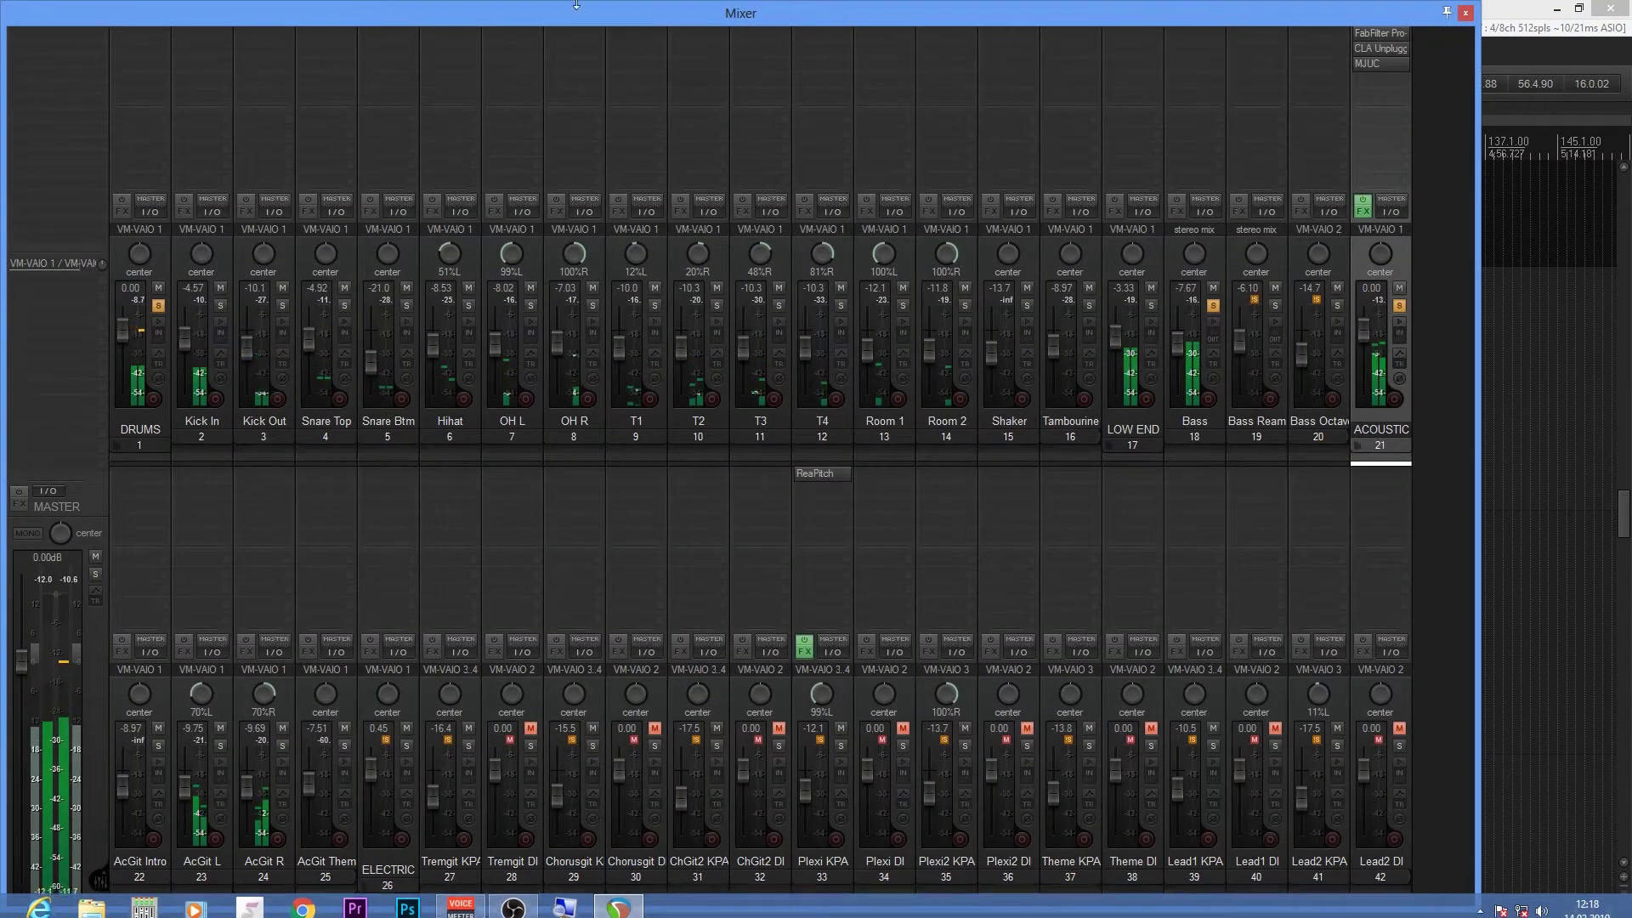